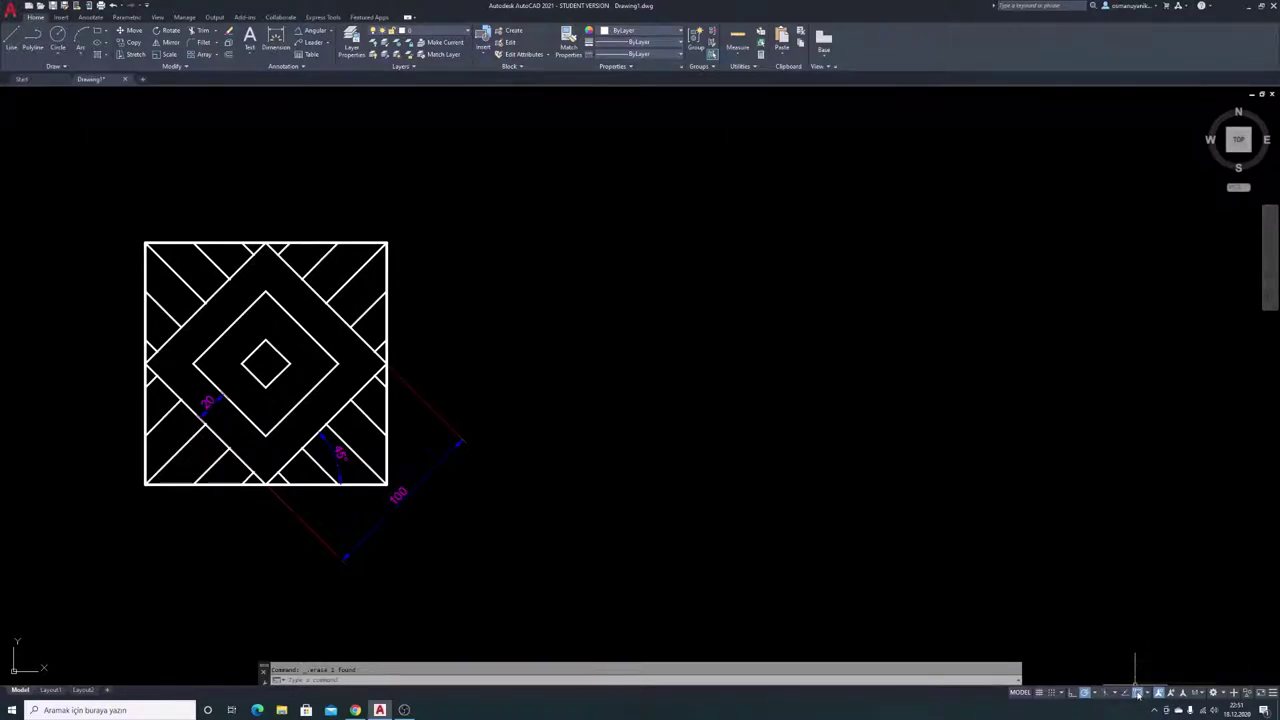
- Enable Endpoint, Midpoint, Center and Intersection object snaps in Object Snap Settings
{"action": "left_click", "coordinate": [1146, 692]}
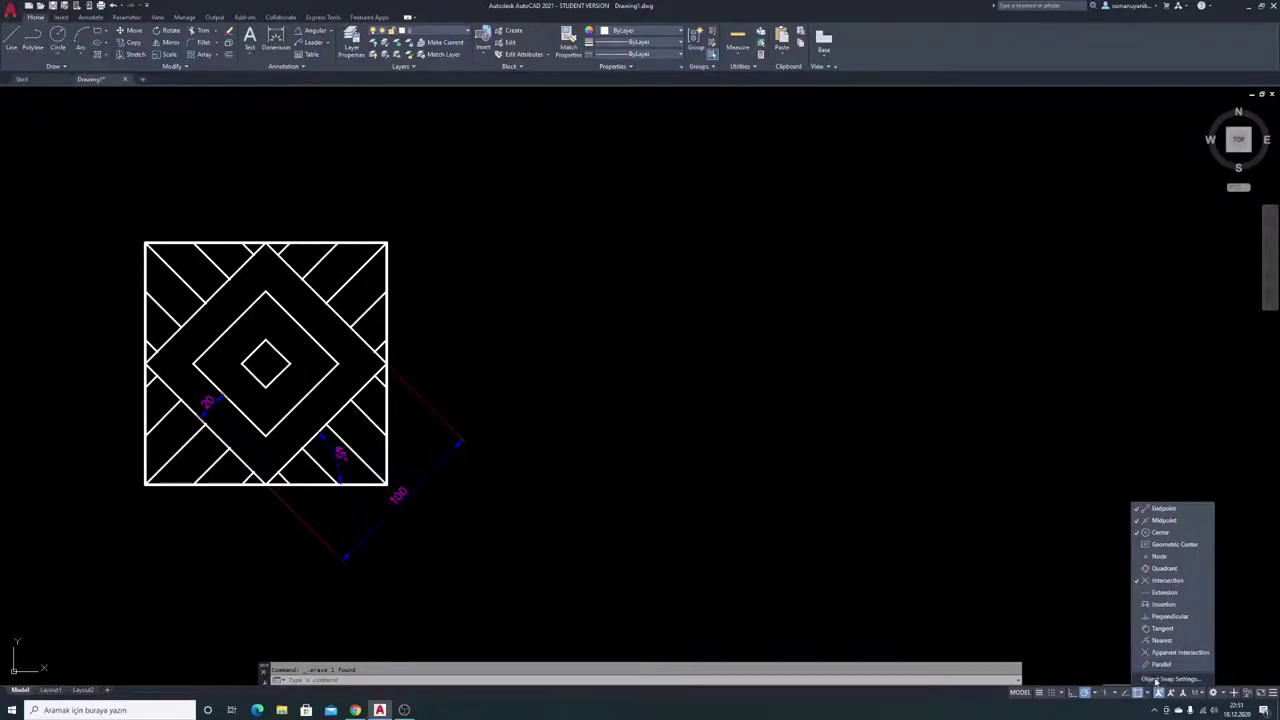
{"action": "left_click", "coordinate": [1157, 680]}
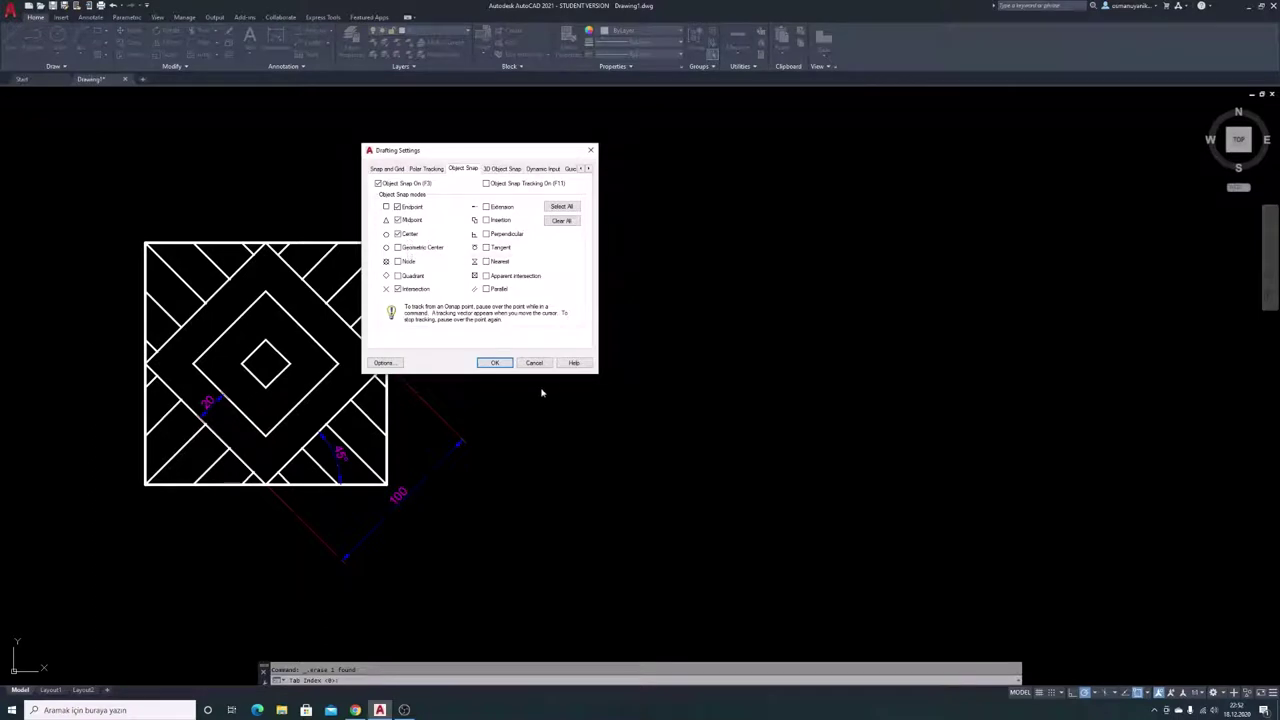
{"action": "left_click", "coordinate": [493, 363]}
{"action": "middle_click_drag", "start_coordinate": [551, 403], "coordinate": [561, 390]}
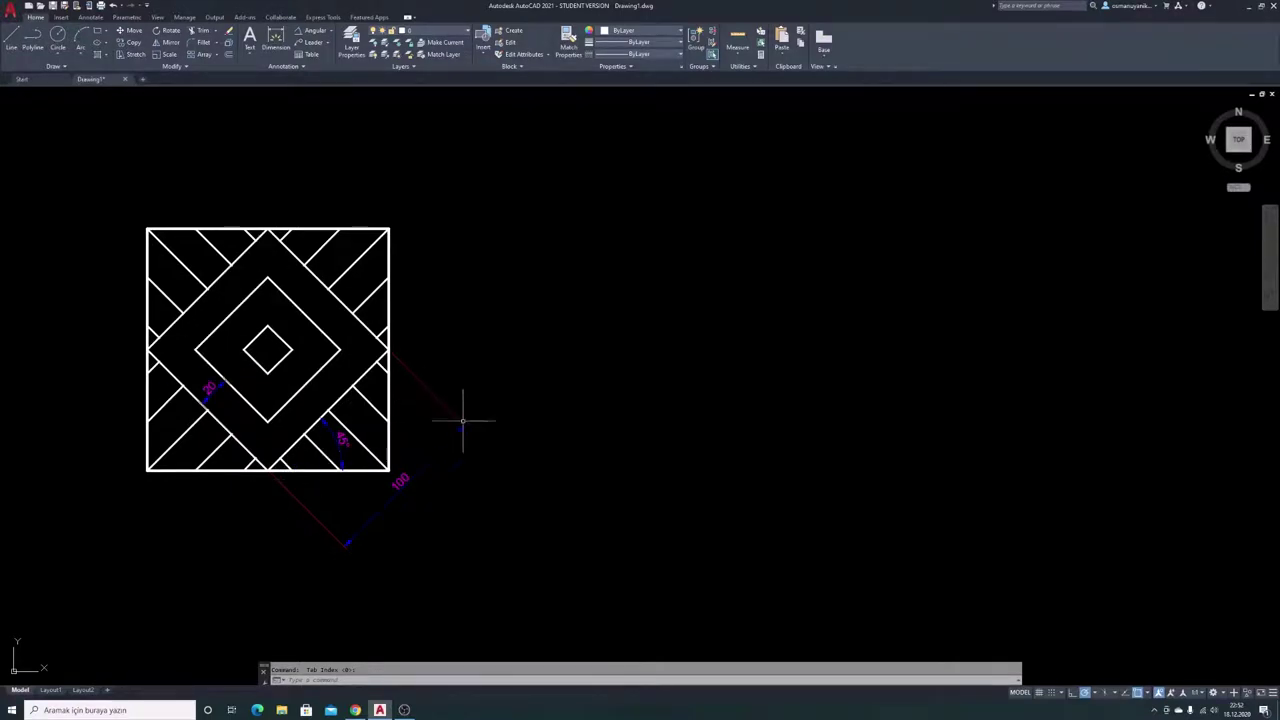
- Start a line right of the reference tile and draw a 100-unit edge at 45°
{"action": "type", "text": "l"}
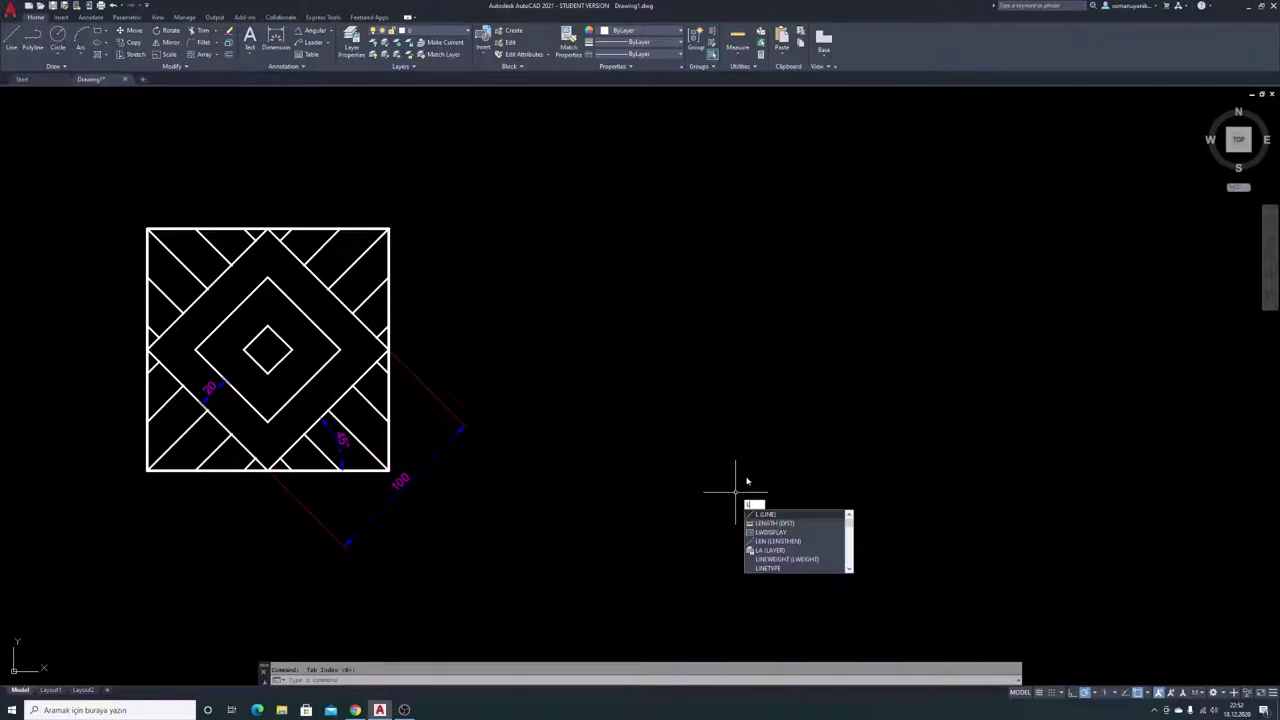
{"action": "left_click", "coordinate": [793, 515]}
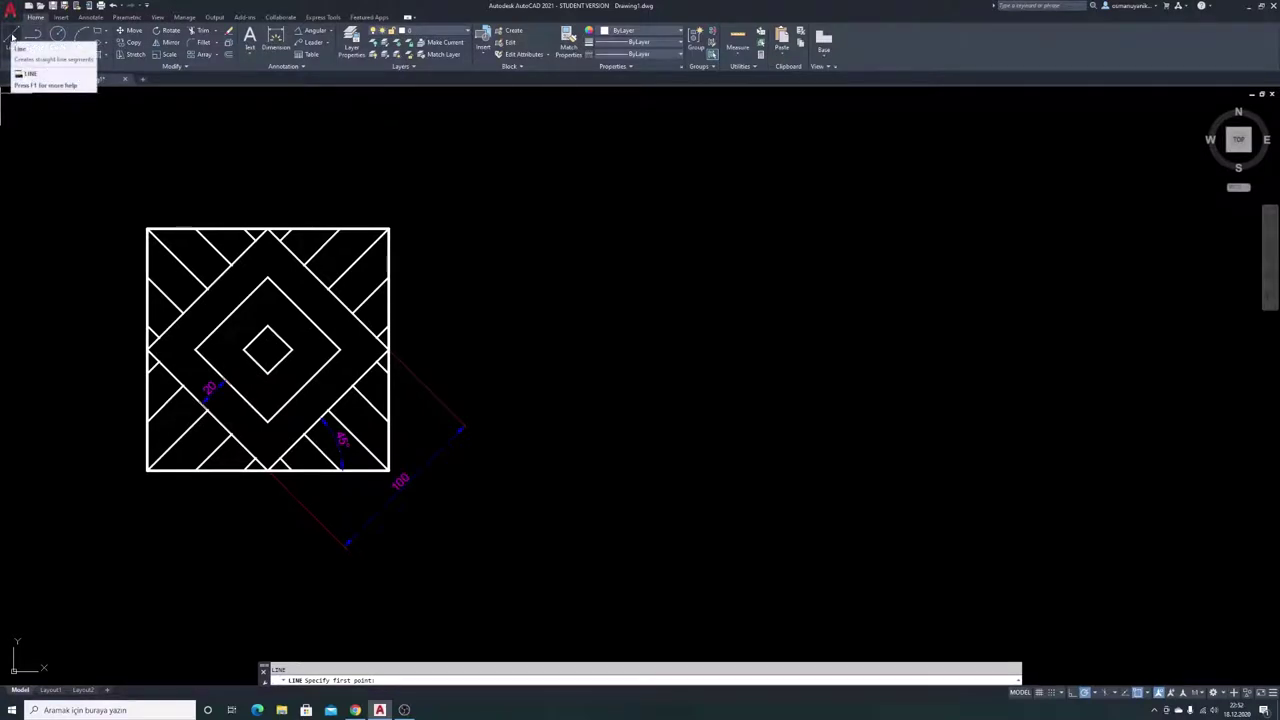
{"action": "left_click", "coordinate": [795, 437]}
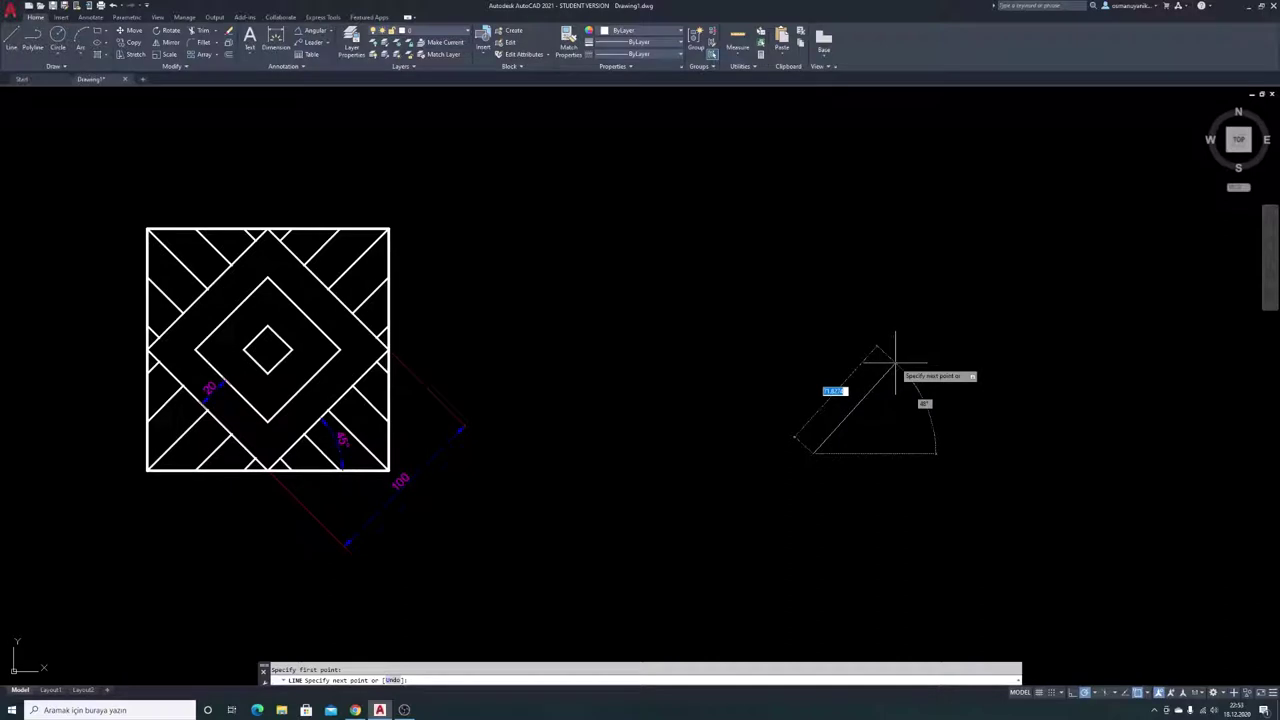
{"action": "type", "text": "100"}
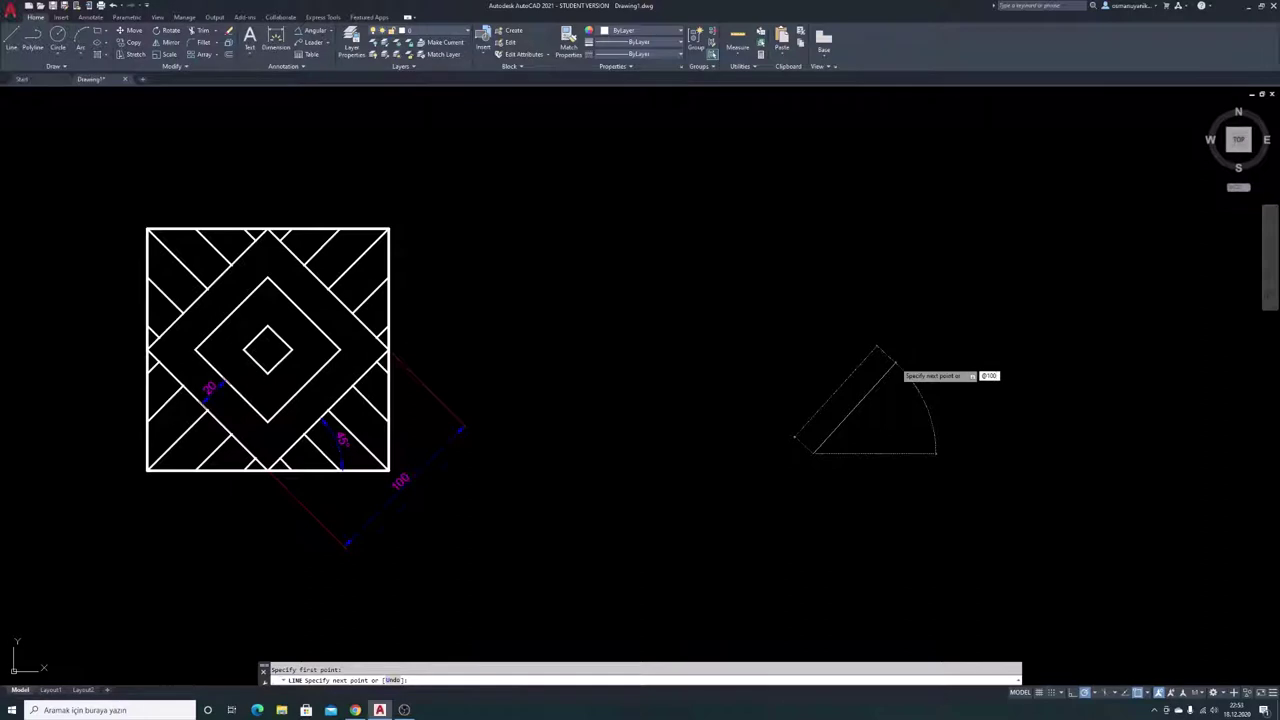
{"action": "type", "text": "<45"}
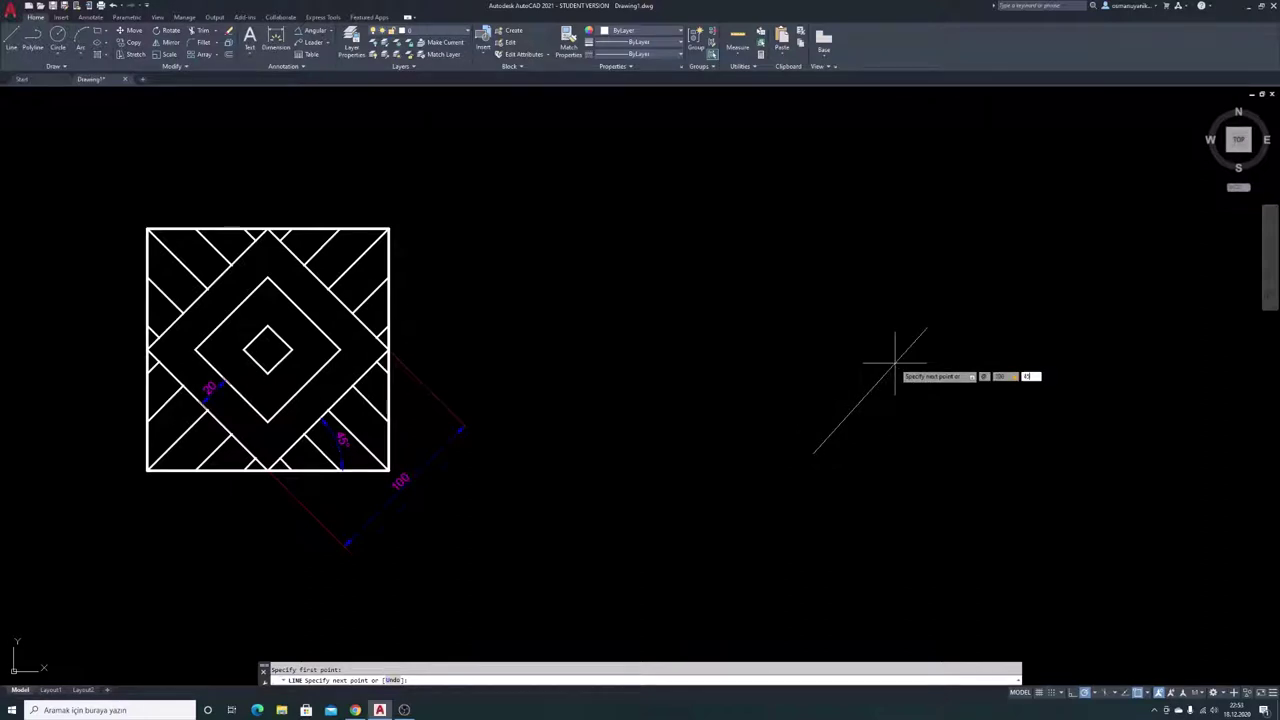
{"action": "key", "text": "Return"}
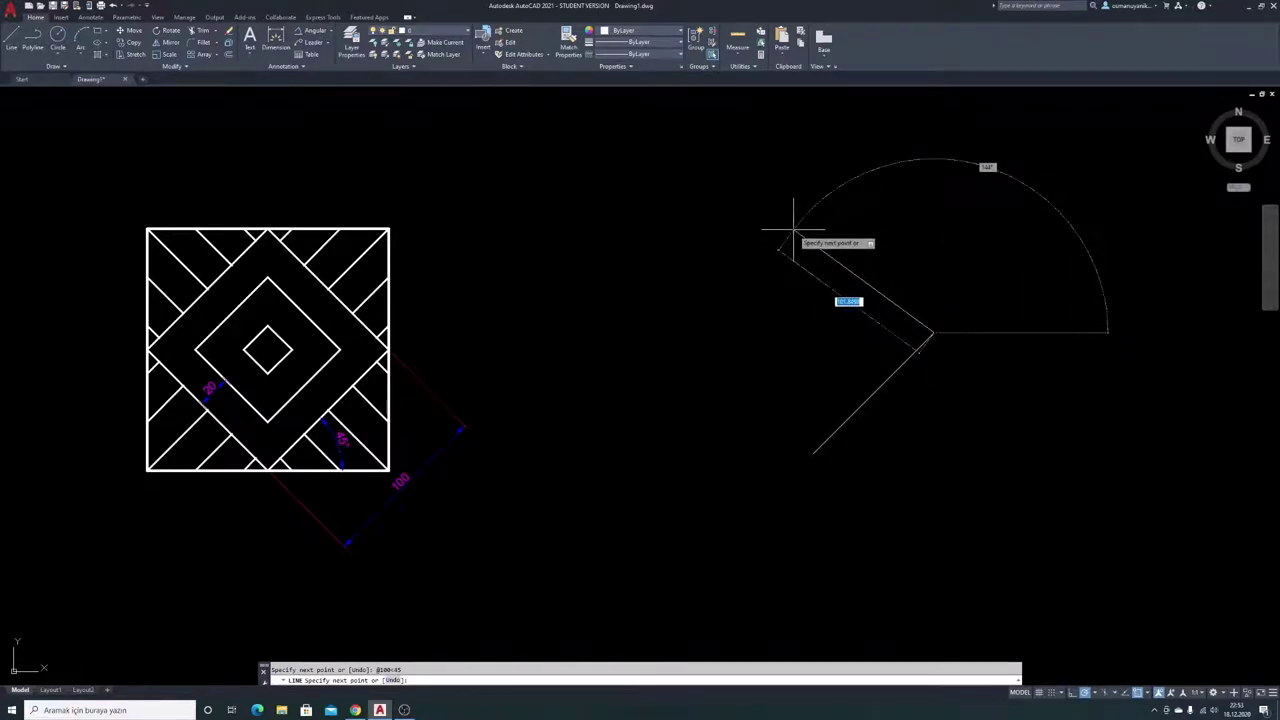
- Add 100-unit edges at 135° and 225°, then close the line at the starting corner
{"action": "type", "text": "@"}
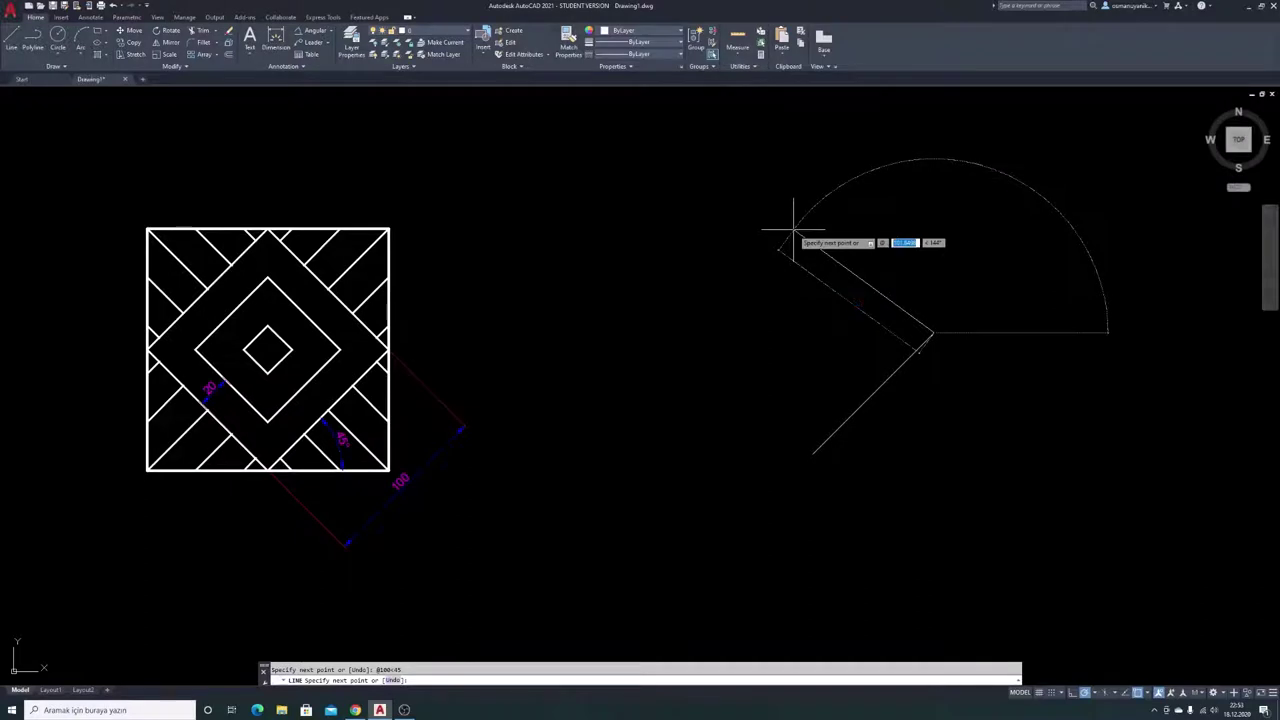
{"action": "type", "text": "100"}
{"action": "key", "text": "Tab"}
{"action": "type", "text": "135"}
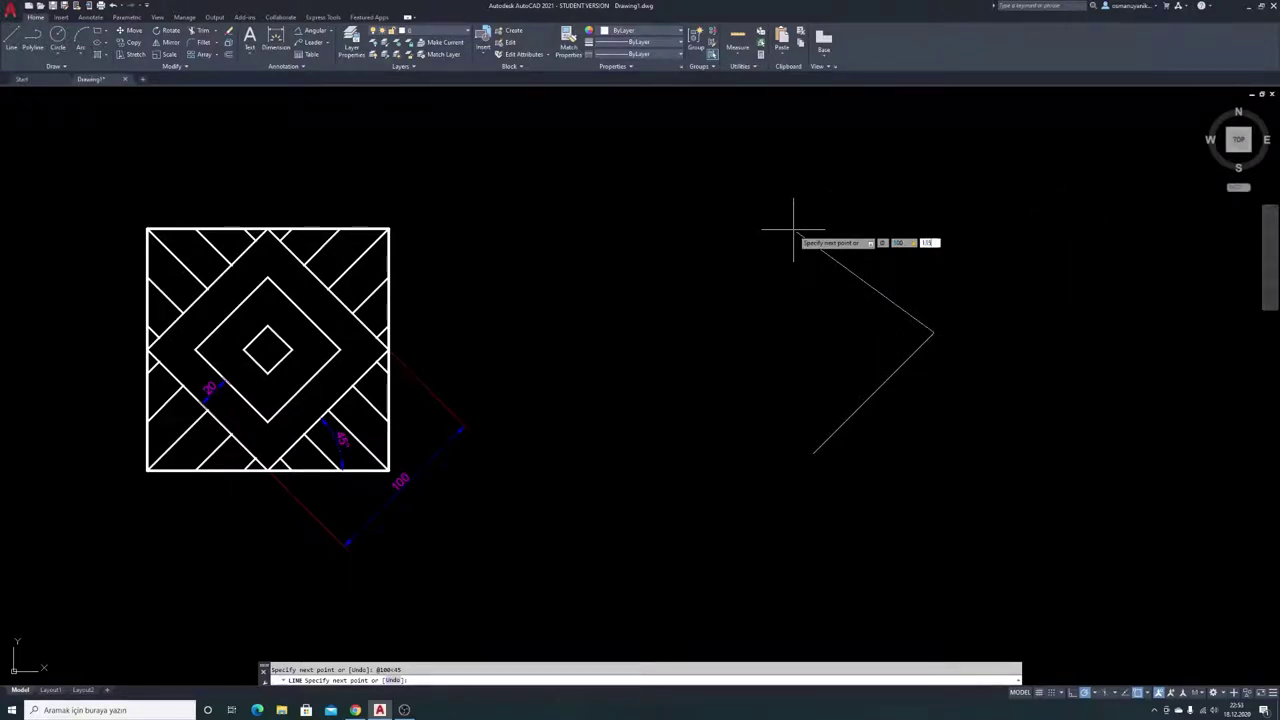
{"action": "key", "text": "Return"}
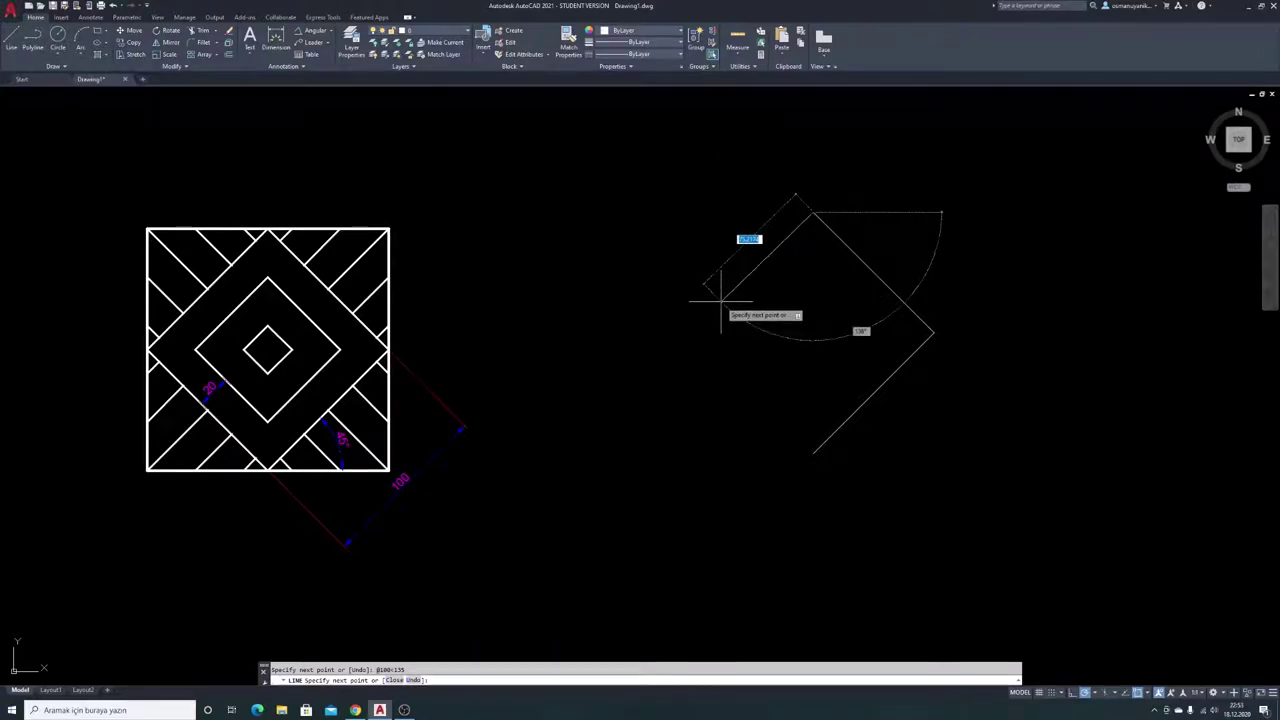
{"action": "type", "text": "@15"}
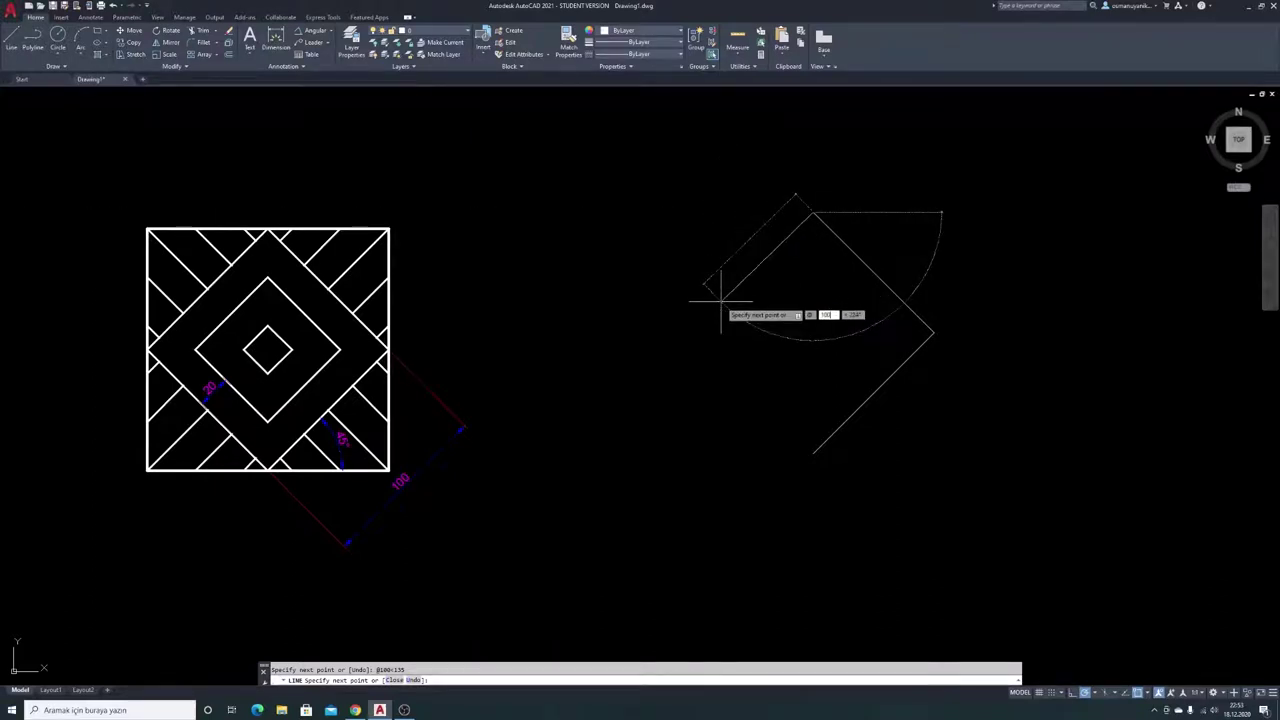
{"action": "key", "text": "Tab"}
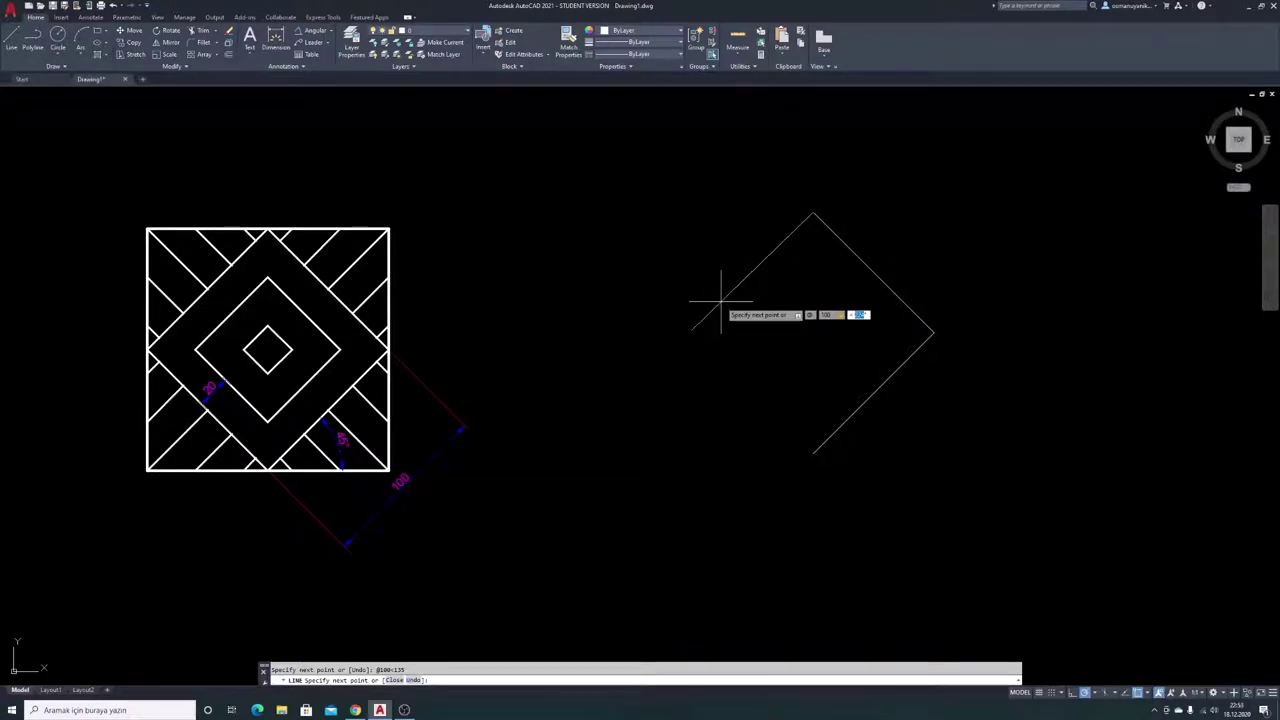
{"action": "key", "text": "Return"}
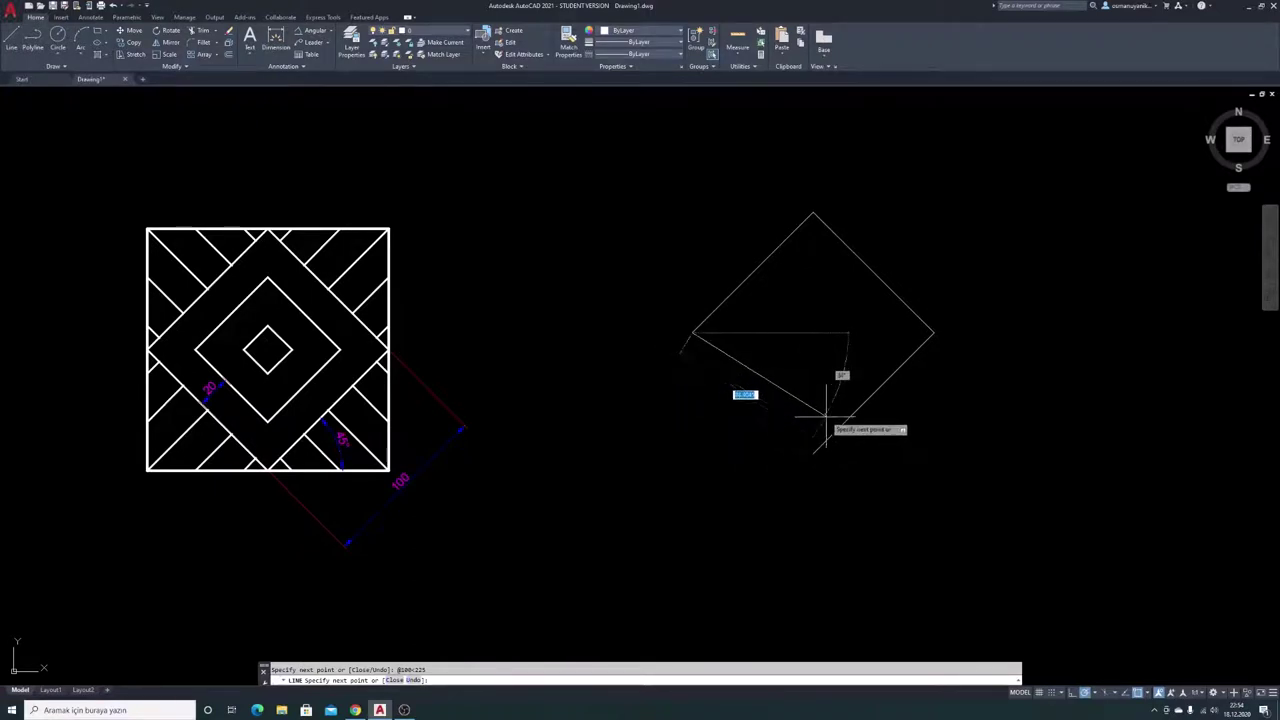
{"action": "left_click", "coordinate": [814, 451]}
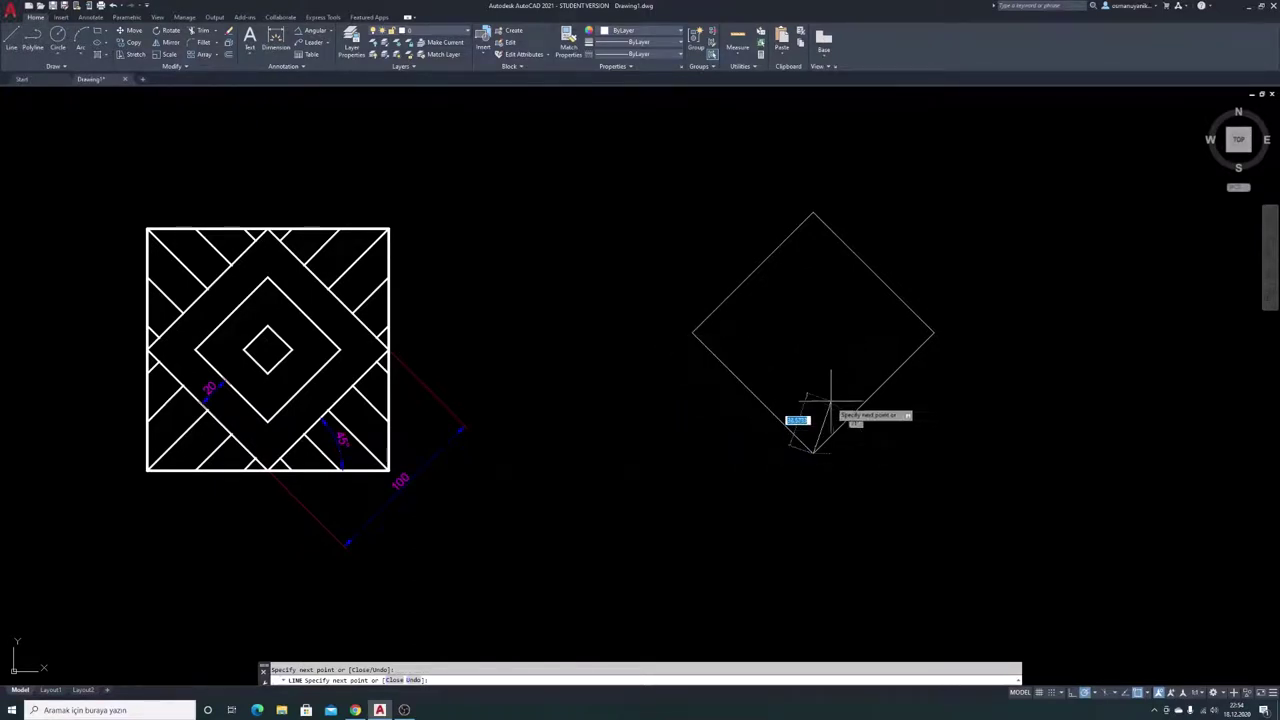
{"action": "key", "text": "Return"}
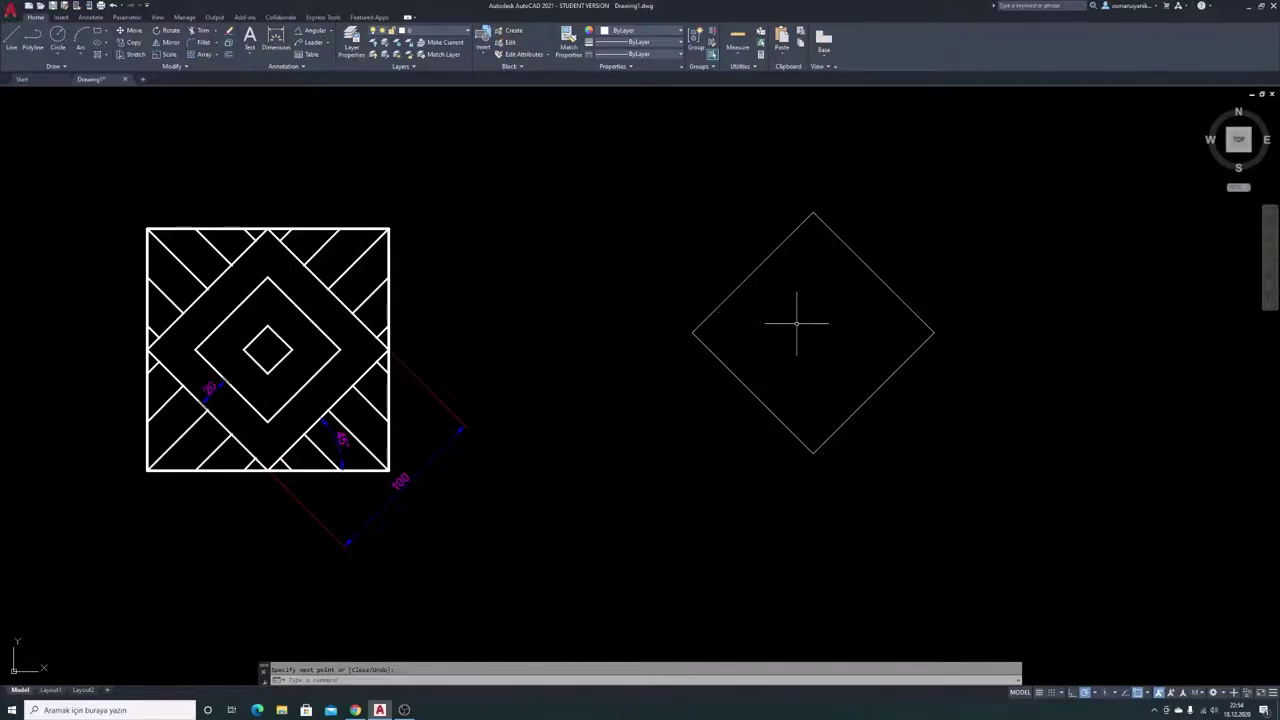
- Offset the diamond's top-left and bottom-left edges inward at 20-unit spacing
{"action": "type", "text": "o"}
{"action": "key", "text": "Return"}
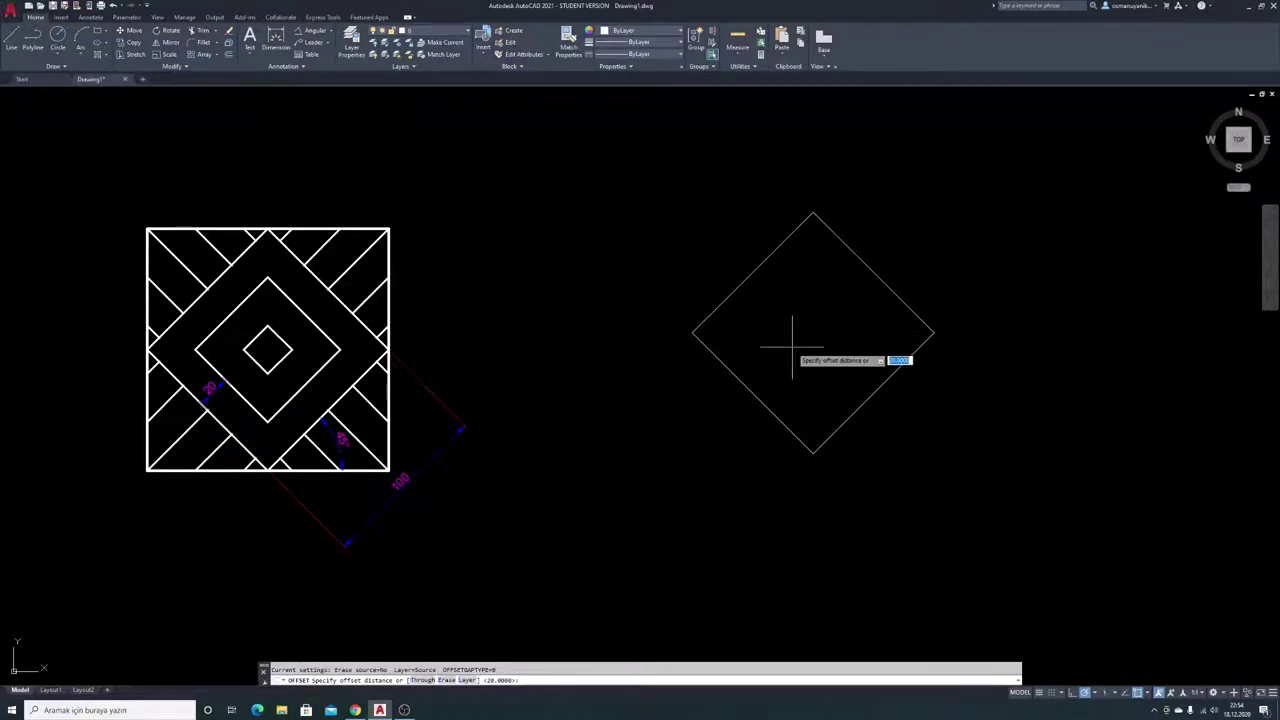
{"action": "type", "text": "20"}
{"action": "key", "text": "Return"}
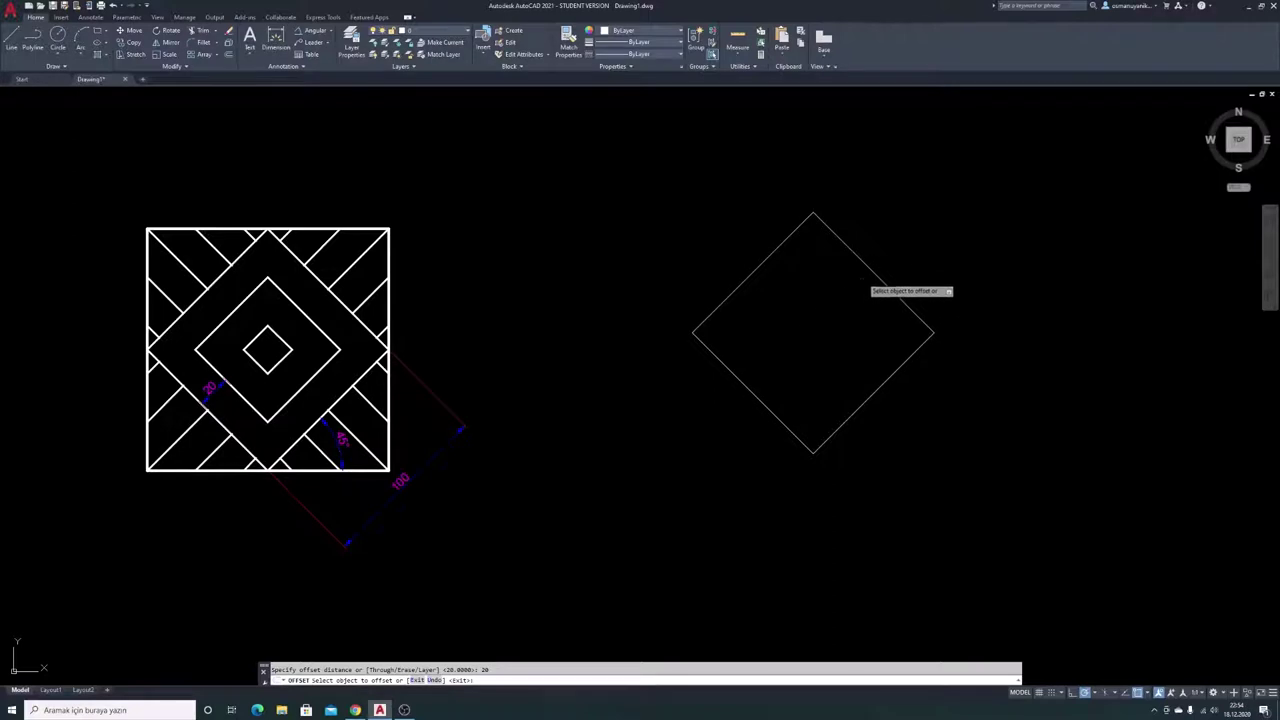
{"action": "left_click", "coordinate": [865, 266]}
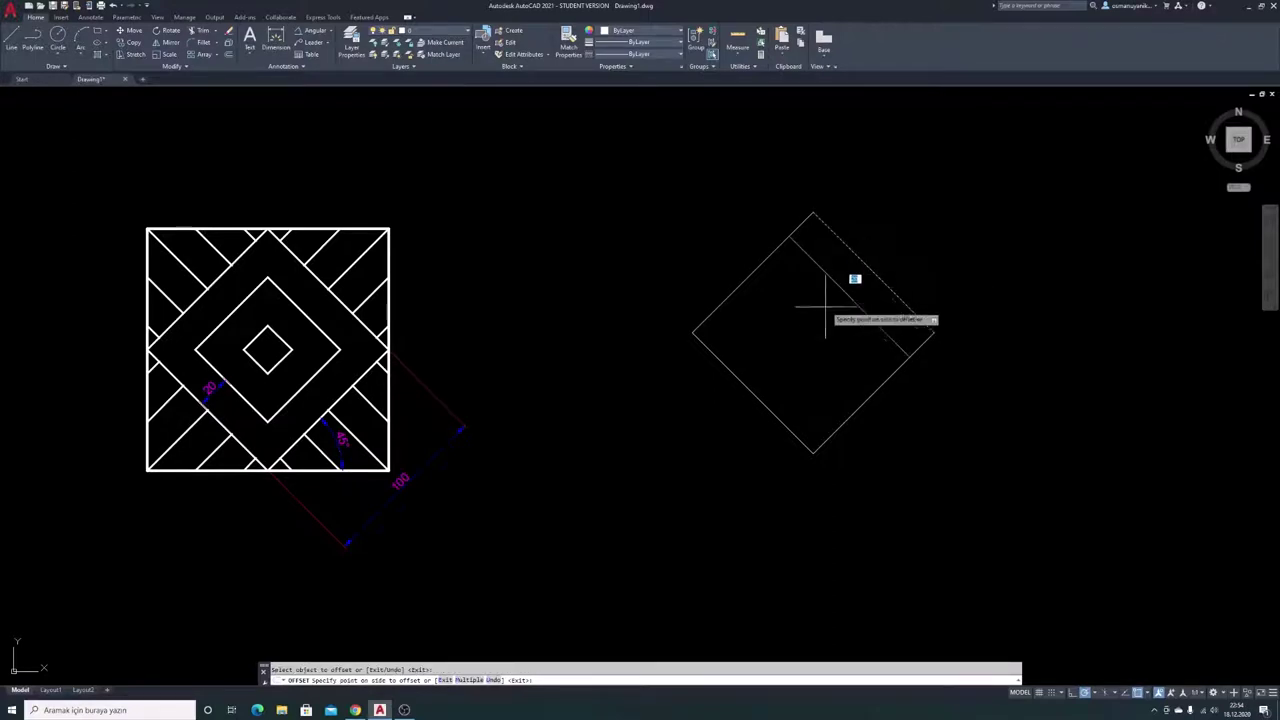
{"action": "left_click", "coordinate": [769, 258]}
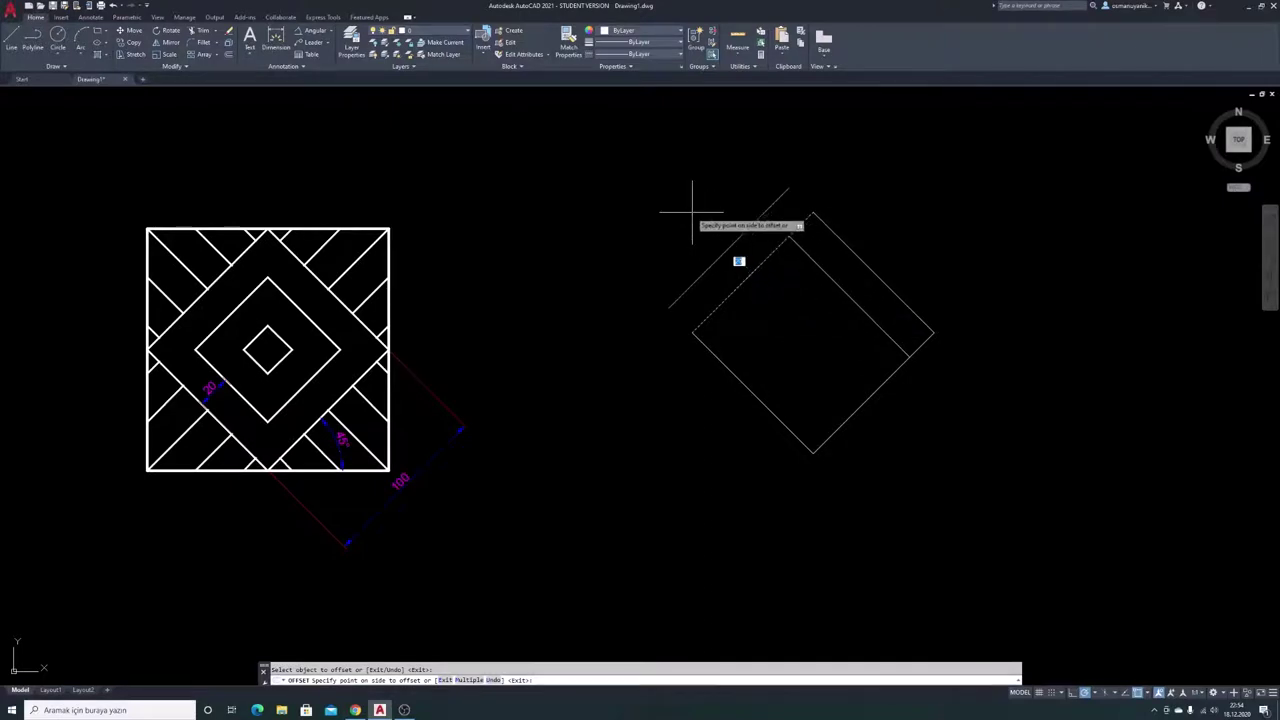
{"action": "left_click", "coordinate": [785, 295]}
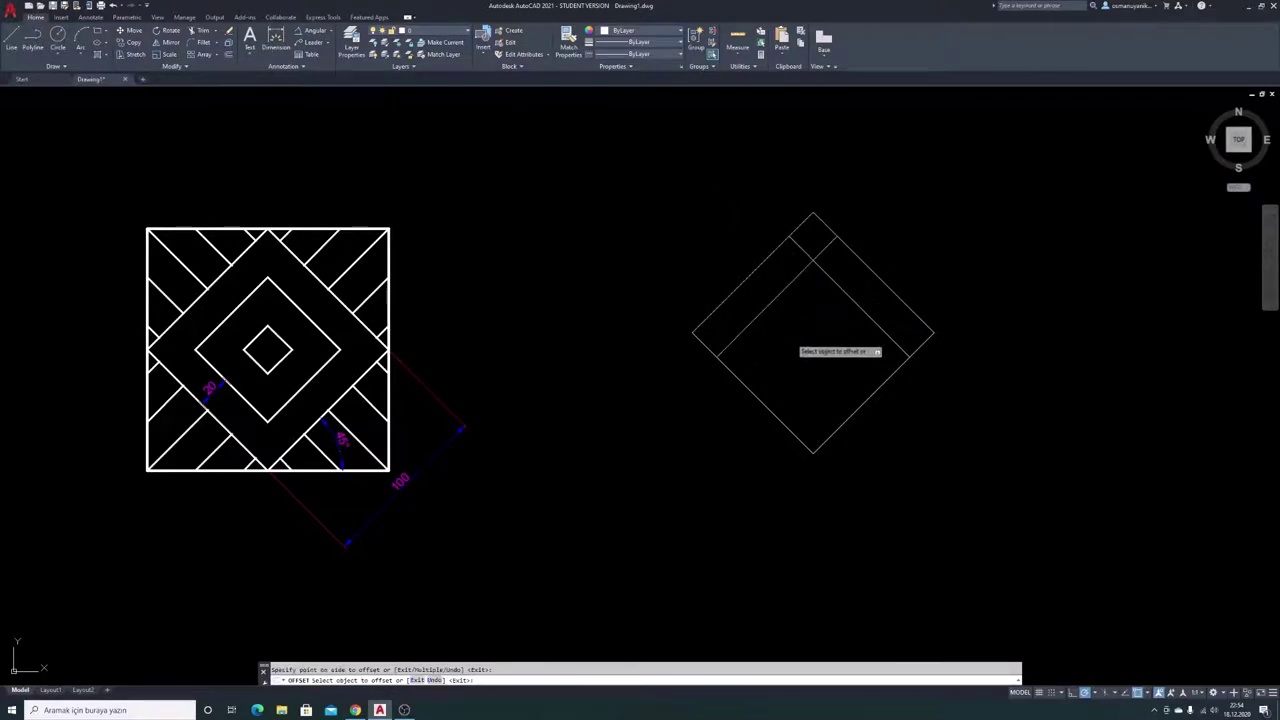
{"action": "left_click", "coordinate": [759, 397]}
{"action": "left_click", "coordinate": [770, 365]}
- Add more 20-unit offset lines along the bottom-right edge until the grid fills the diamond
{"action": "left_click", "coordinate": [876, 393]}
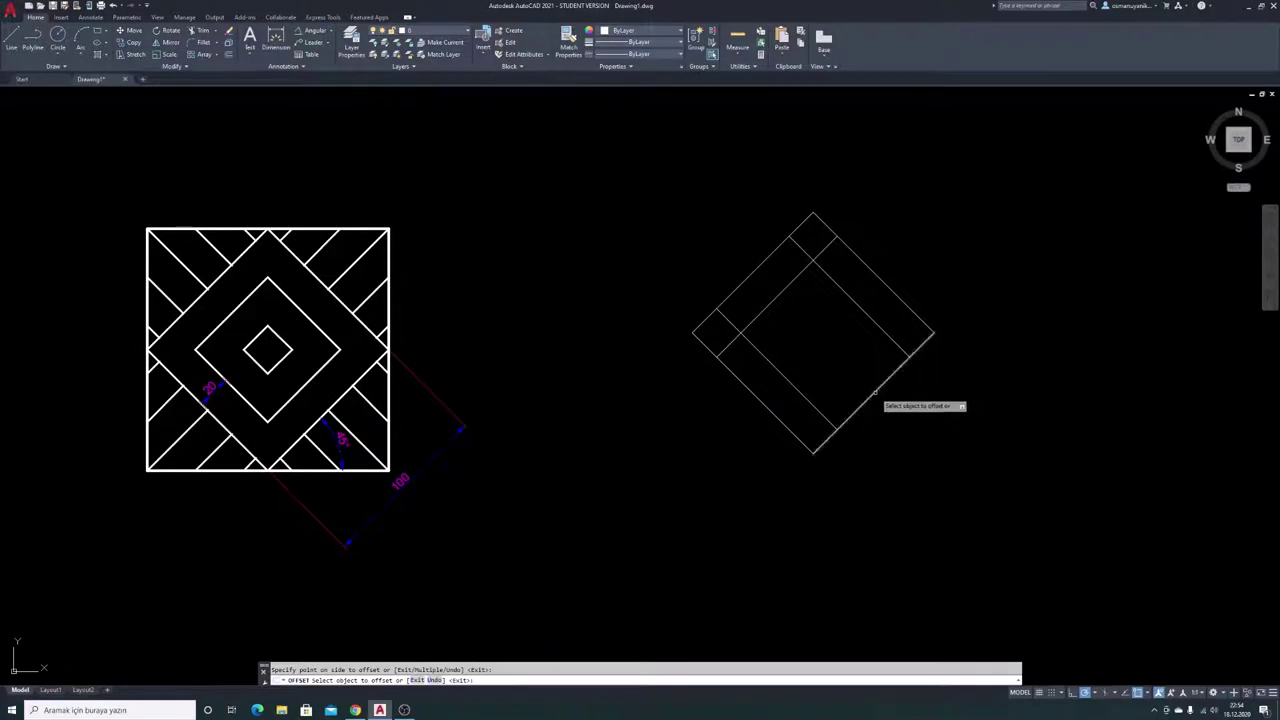
{"action": "left_click", "coordinate": [838, 352]}
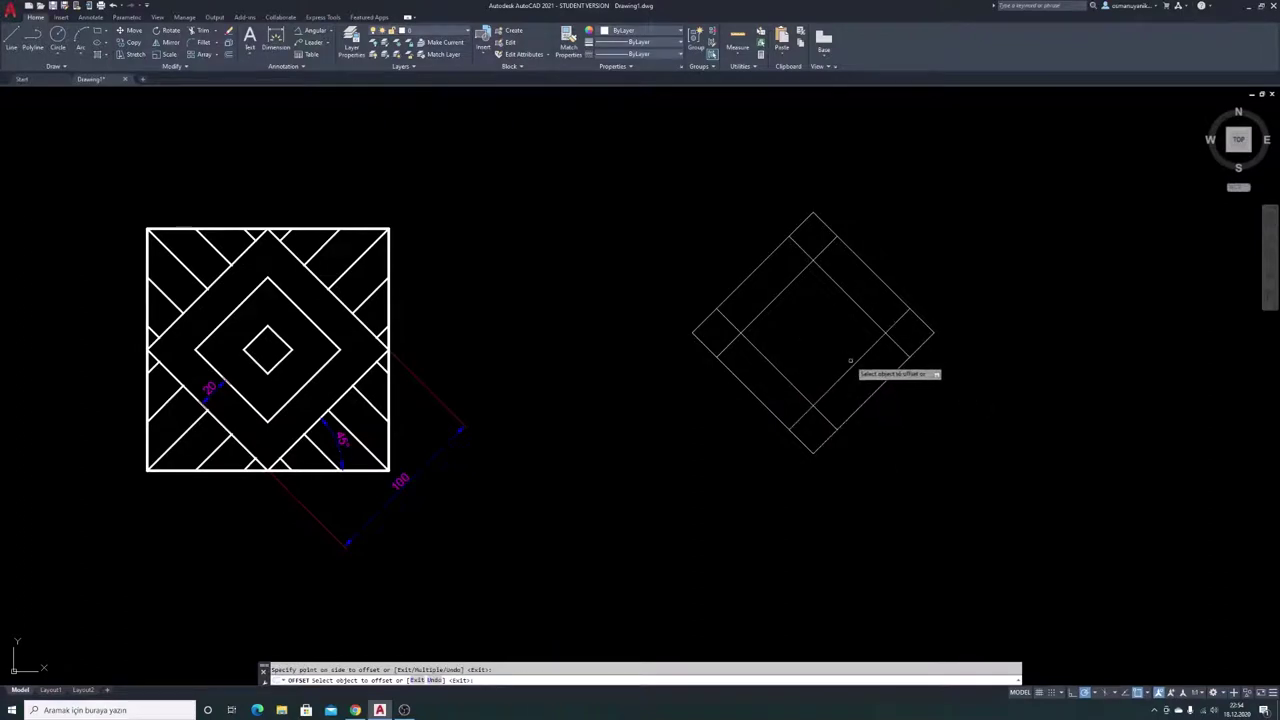
{"action": "left_click", "coordinate": [840, 360]}
{"action": "left_click", "coordinate": [835, 325]}
{"action": "left_click", "coordinate": [852, 291]}
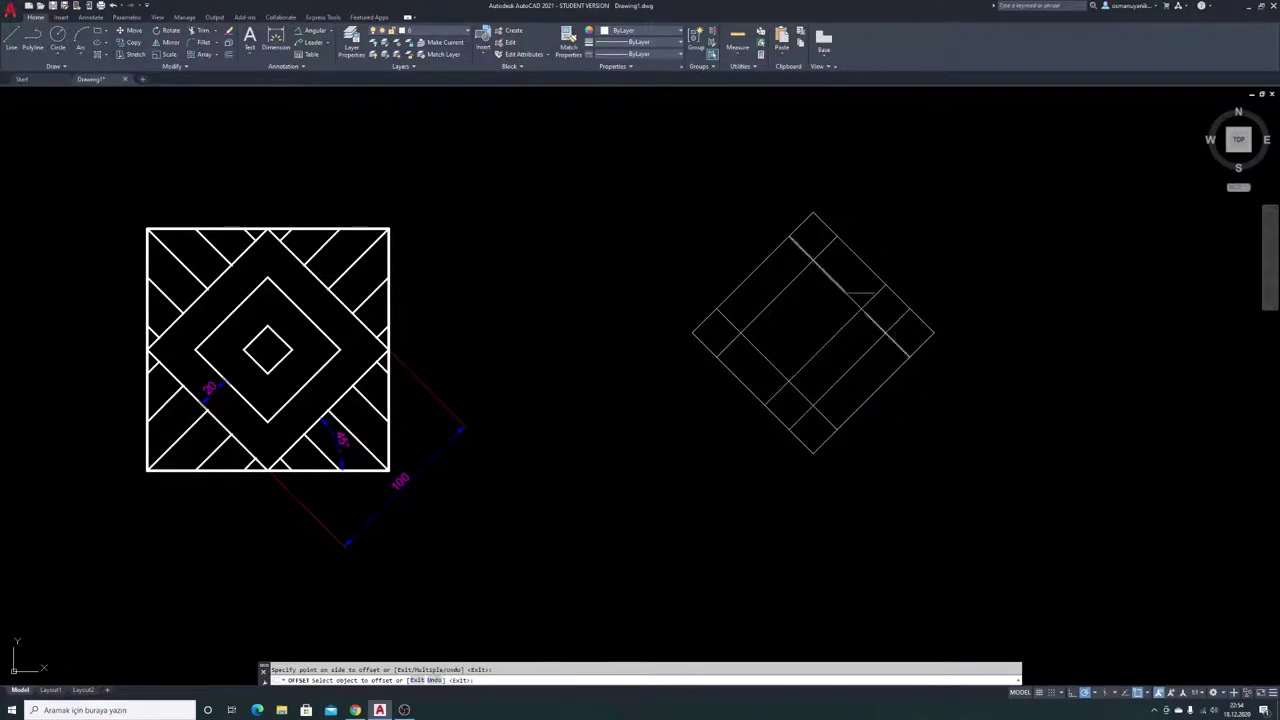
{"action": "left_click", "coordinate": [834, 326]}
{"action": "left_click", "coordinate": [800, 305]}
{"action": "left_click", "coordinate": [784, 351]}
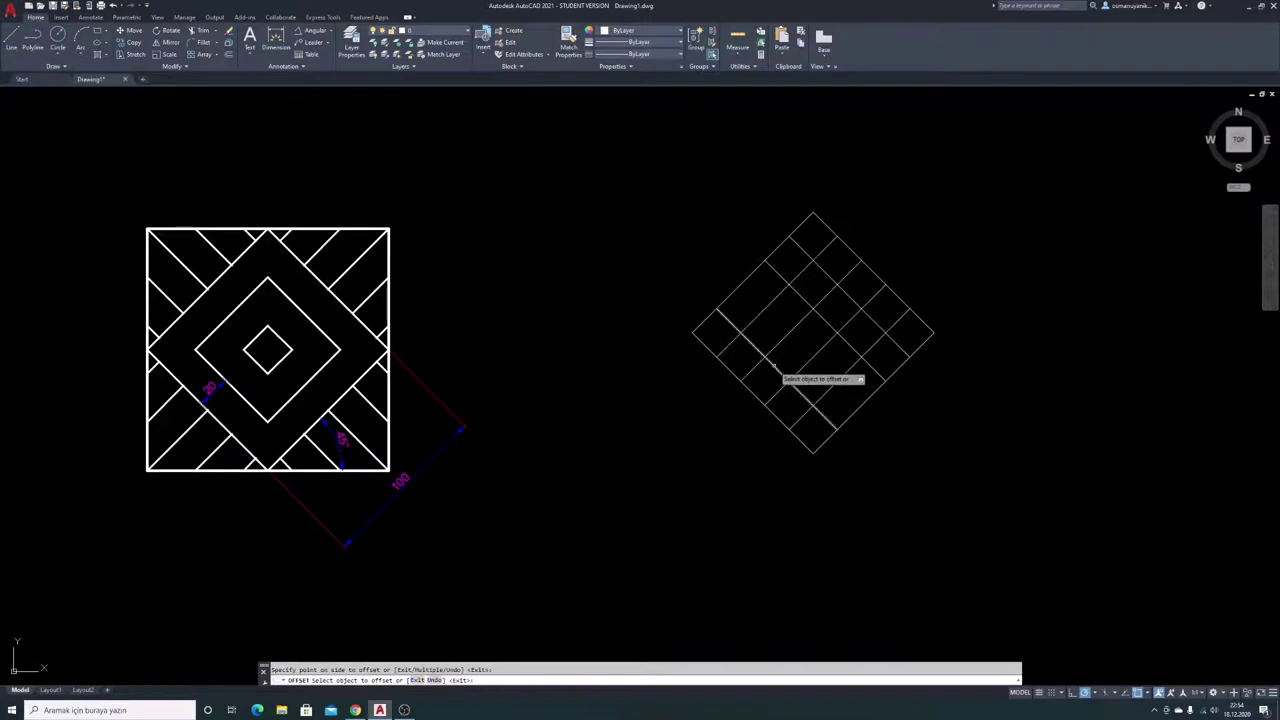
{"action": "left_click", "coordinate": [788, 364]}
{"action": "left_click", "coordinate": [824, 340]}
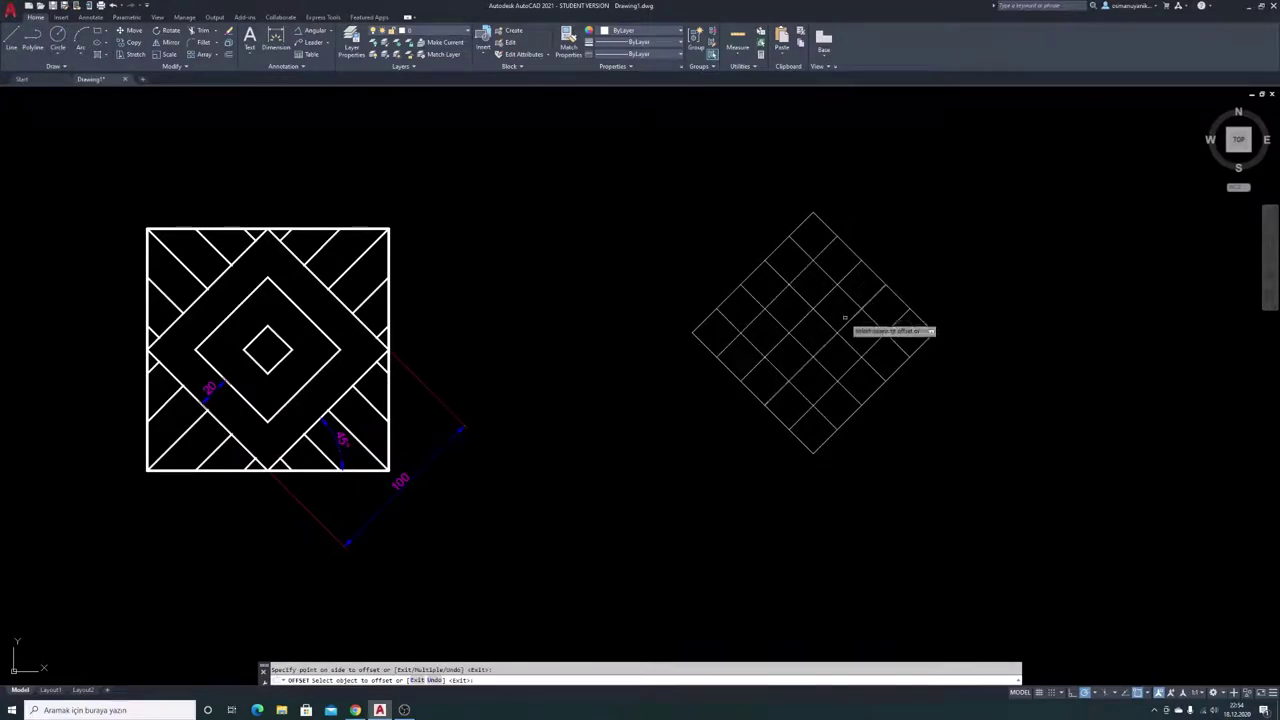
{"action": "key", "text": "Return"}
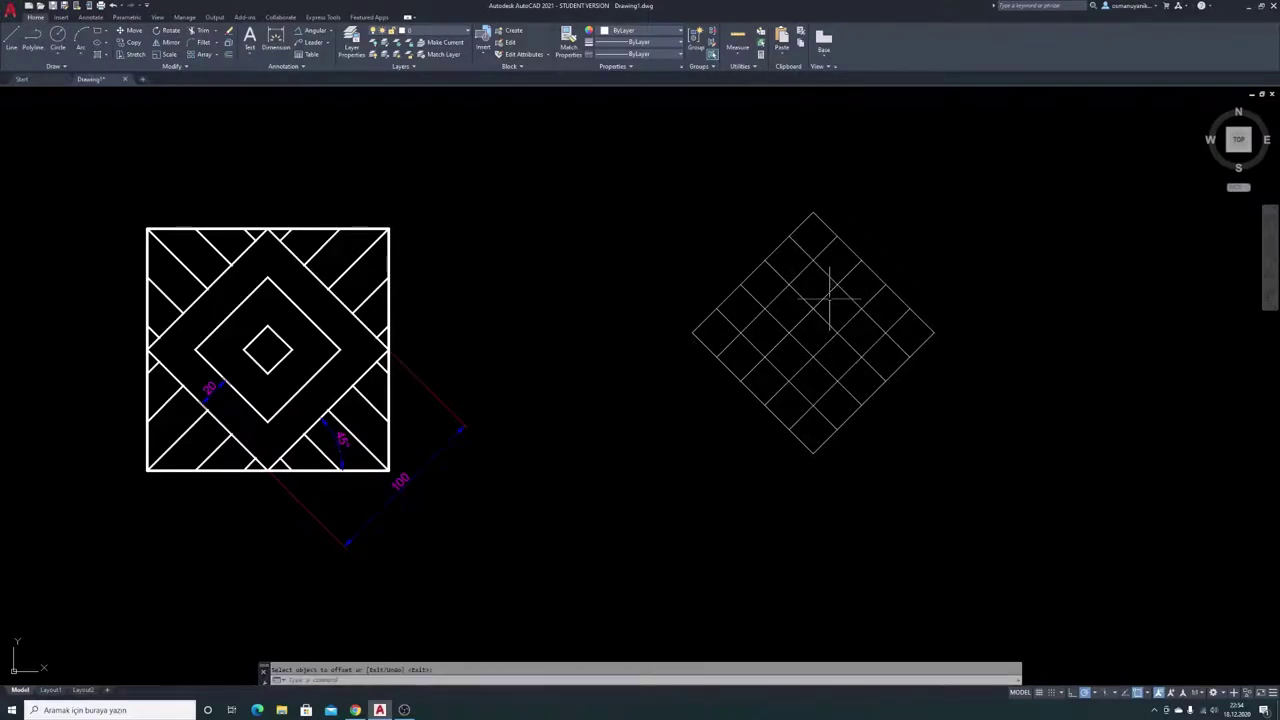
- Trim away the short grid segments near the diamond's top and upper-left rows
{"action": "type", "text": "TR"}
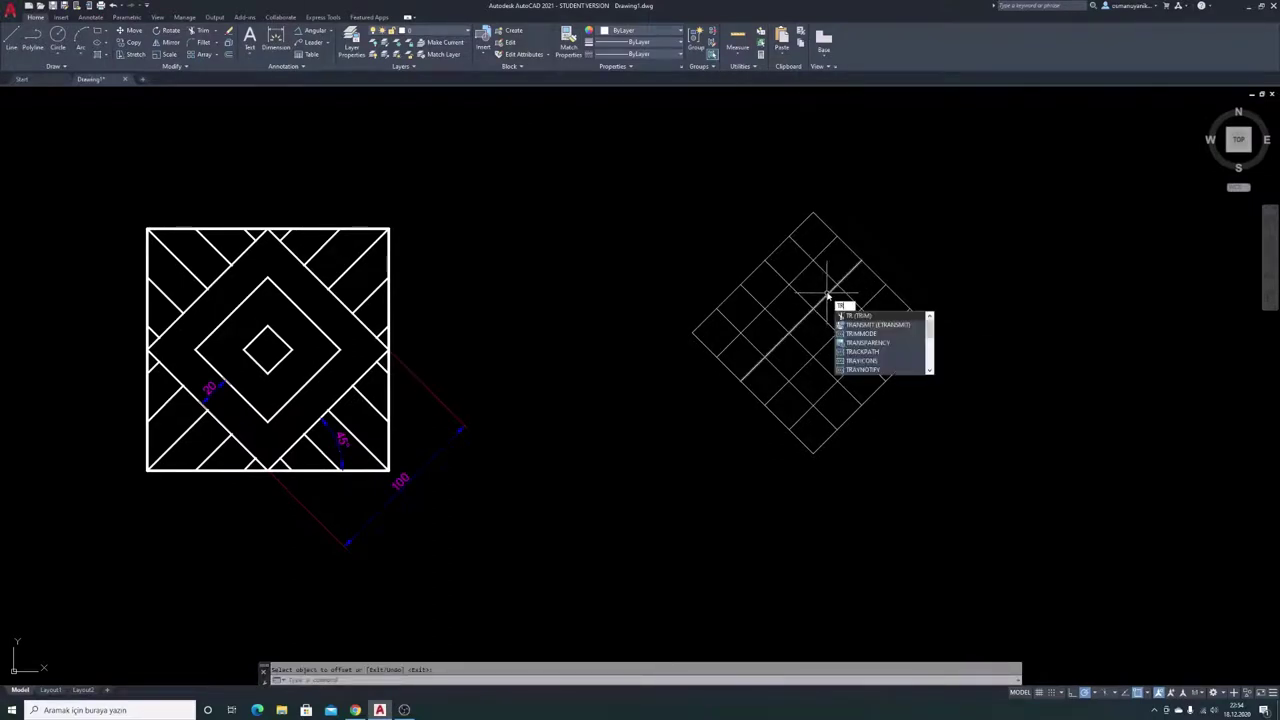
{"action": "key", "text": "Return"}
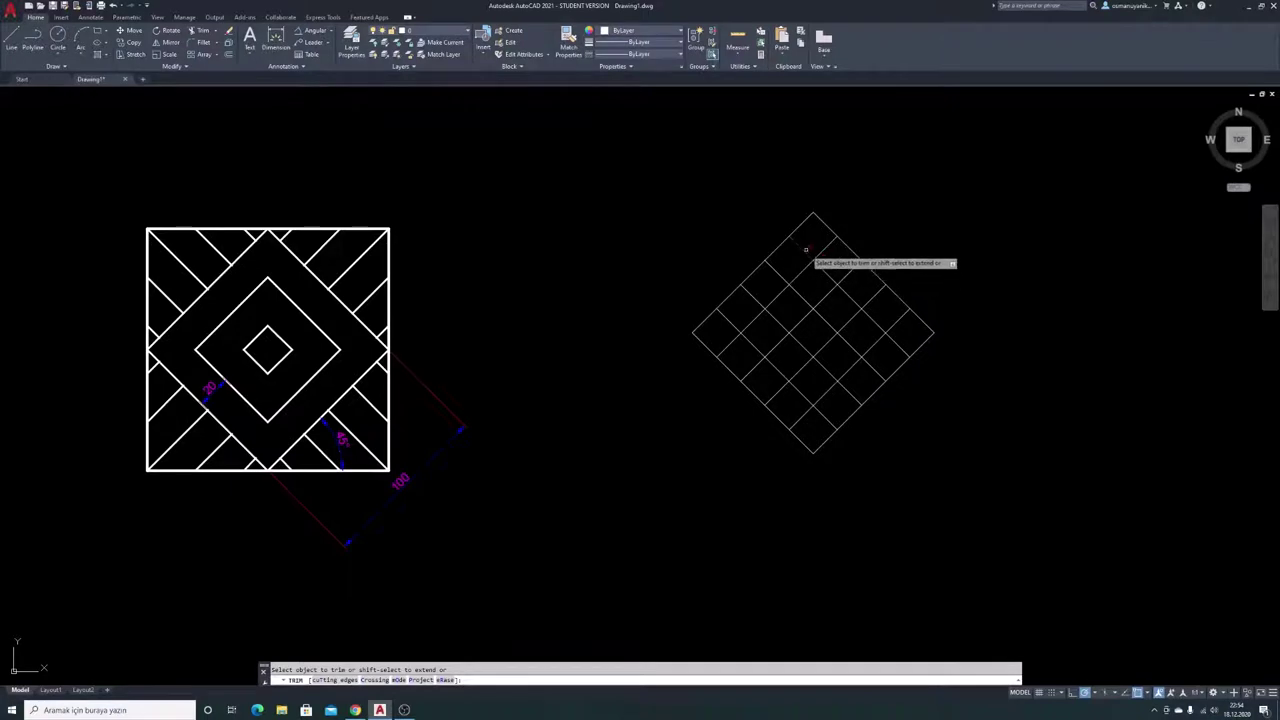
{"action": "left_click", "coordinate": [822, 248]}
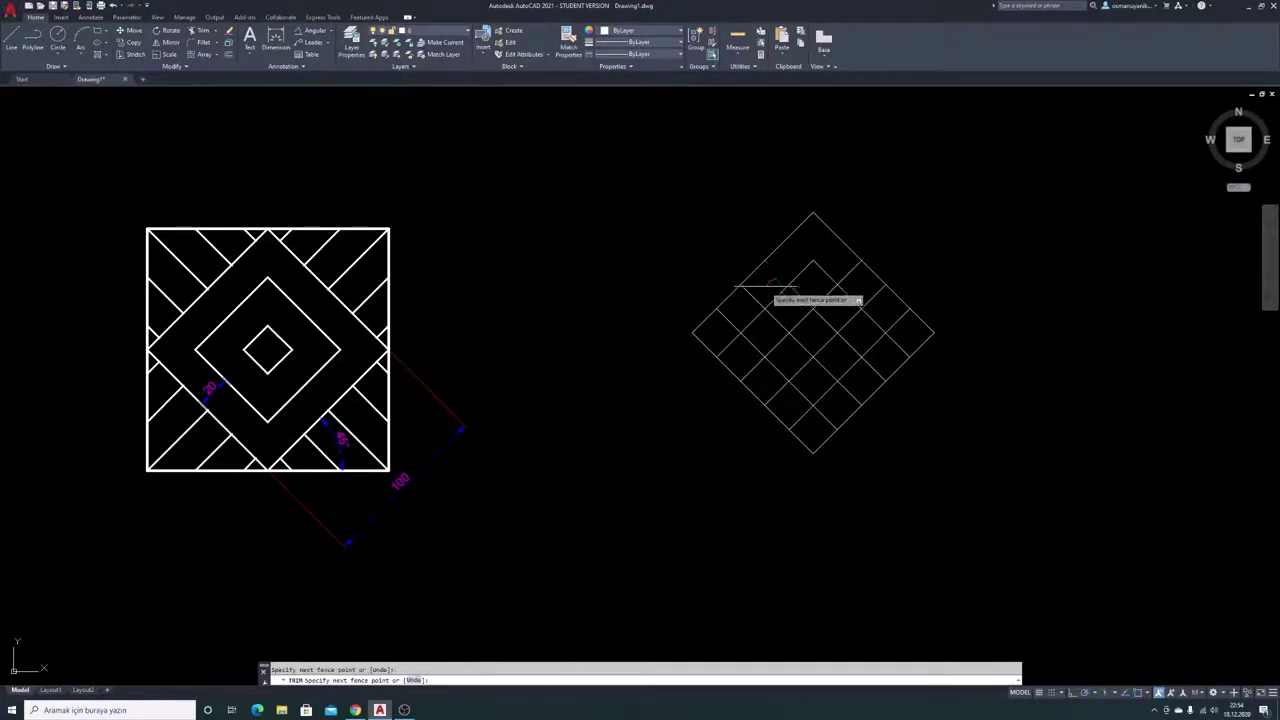
{"action": "left_click", "coordinate": [731, 314]}
{"action": "left_click", "coordinate": [756, 298]}
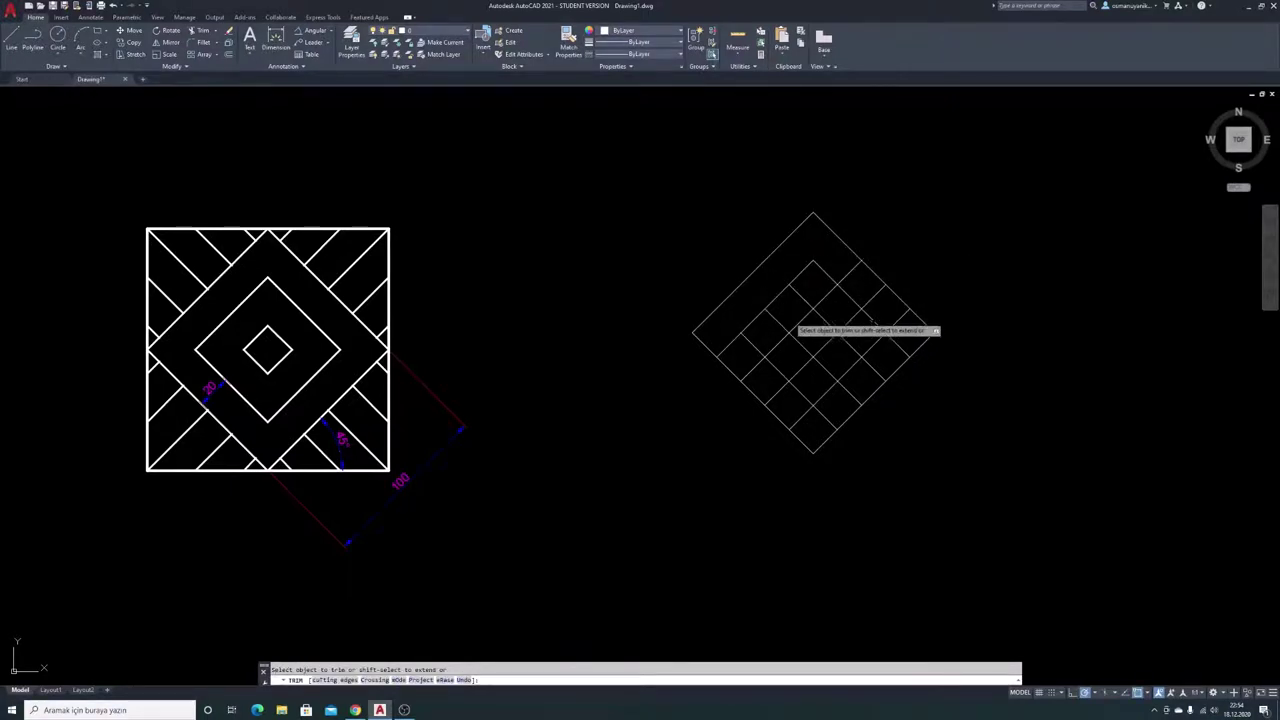
{"action": "key", "text": "Escape"}
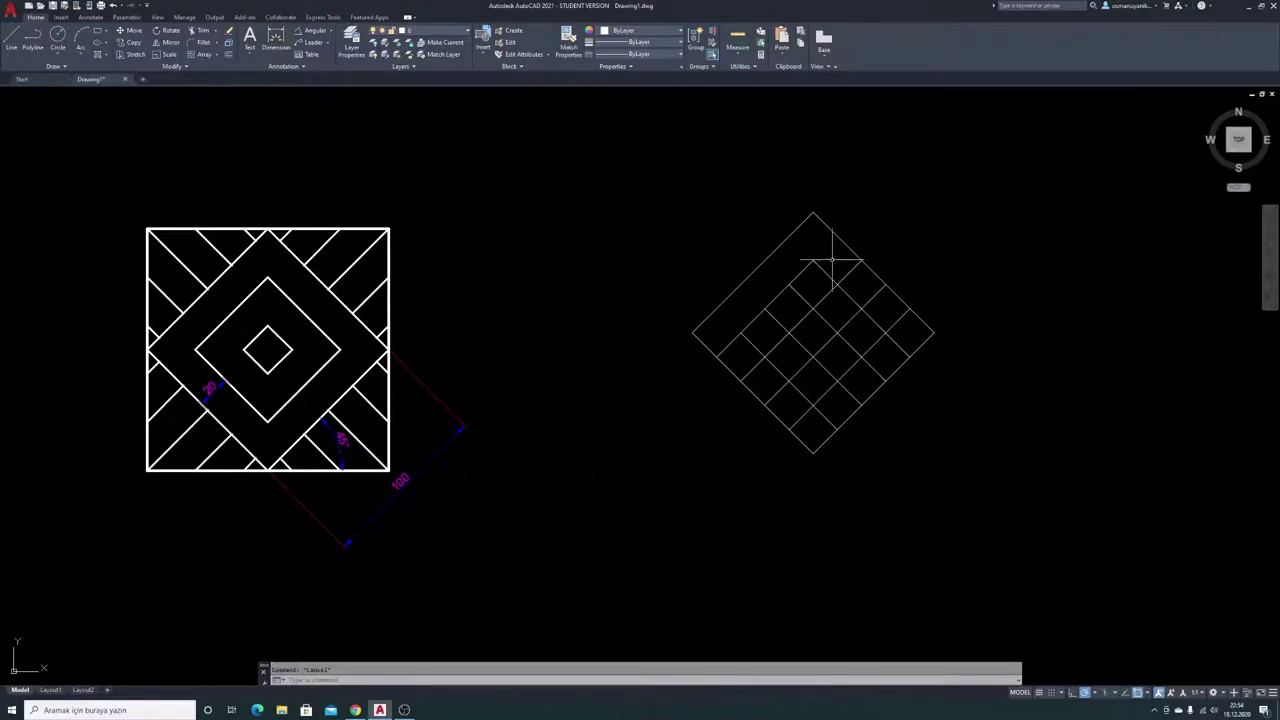
- Erase the remaining inner grid lines using a crossing selection
{"action": "left_click", "coordinate": [834, 264]}
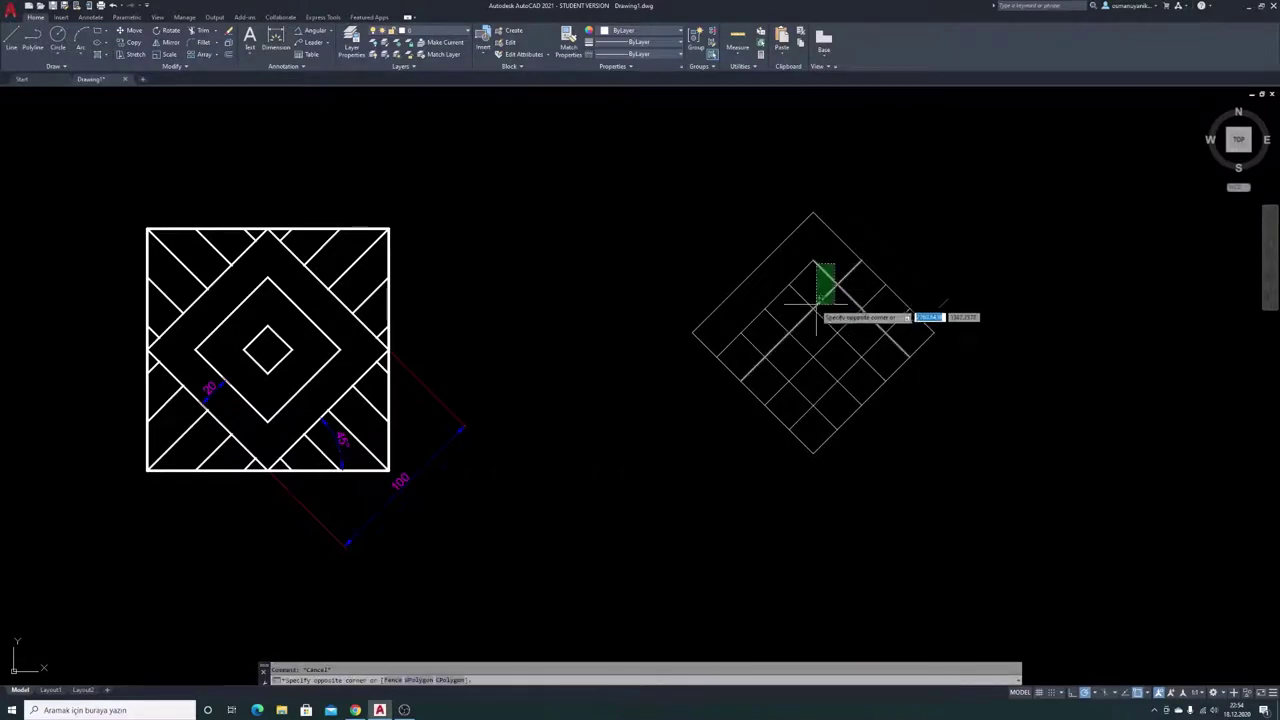
{"action": "left_click", "coordinate": [800, 405]}
{"action": "key", "text": "Delete"}
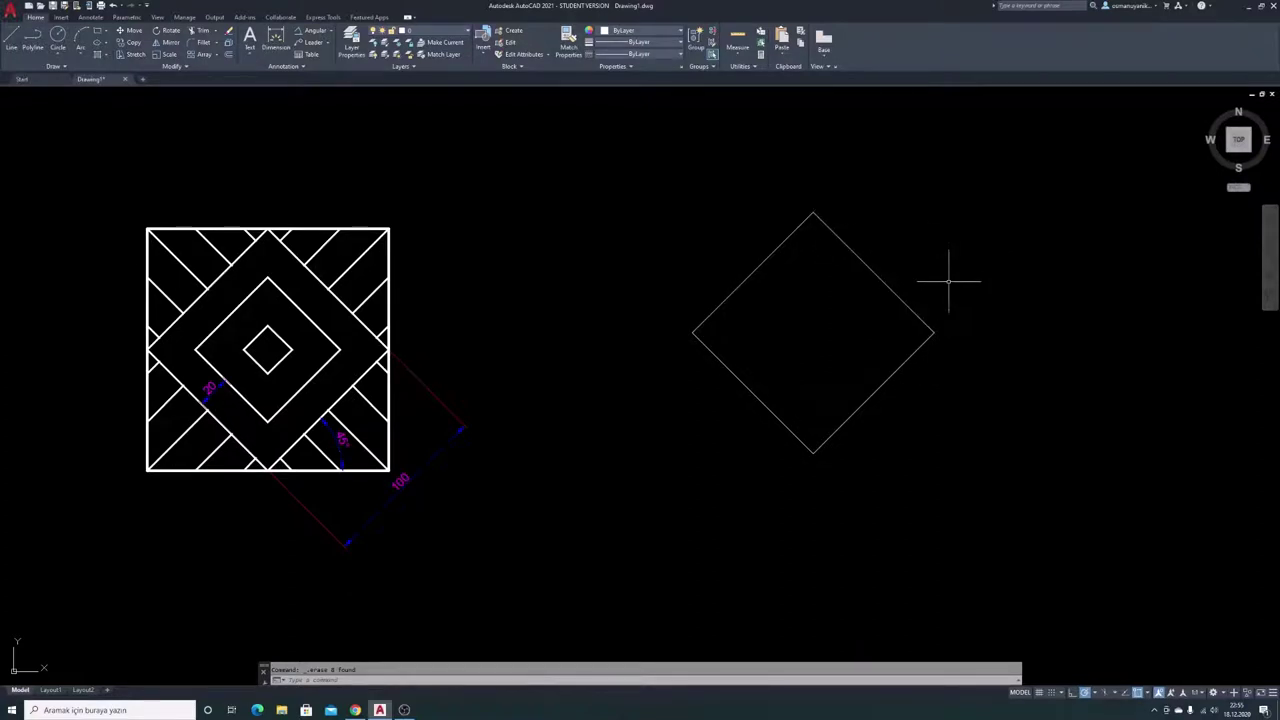
{"action": "type", "text": "PE"}
{"action": "key", "text": "Return"}
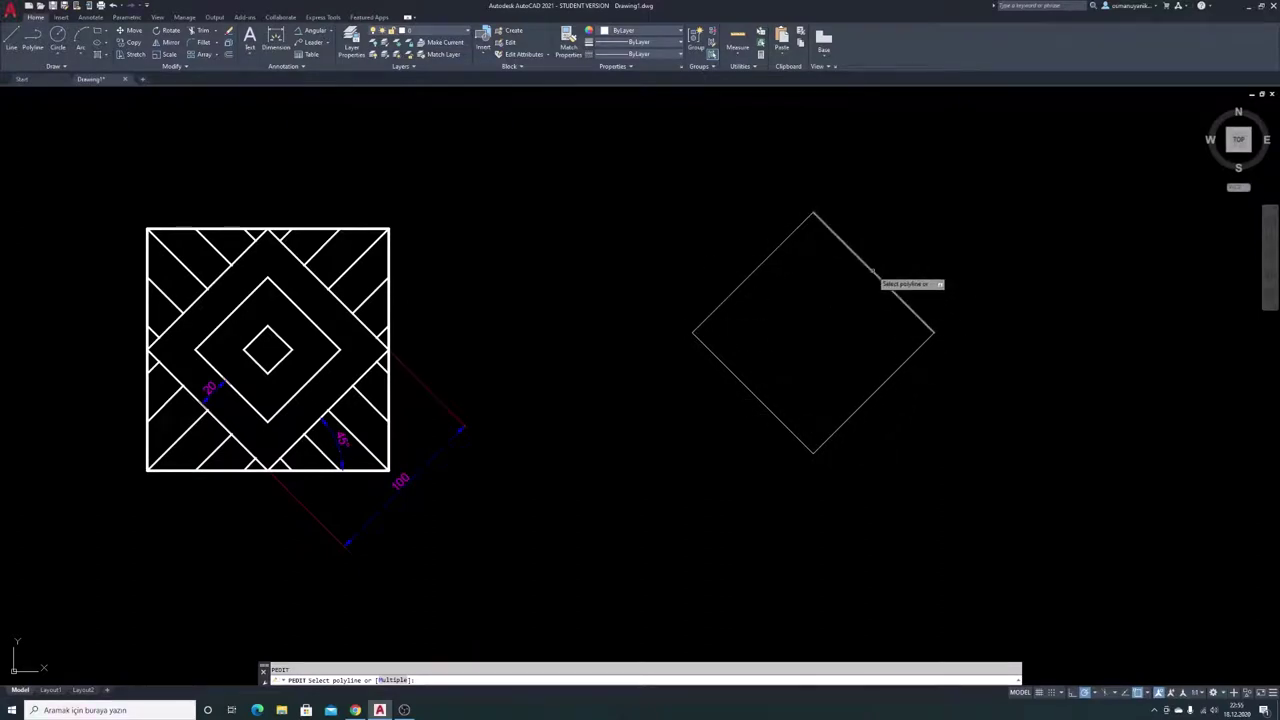
- Convert the upper-right diamond edge to a polyline and join the other three edges to it
{"action": "left_click", "coordinate": [874, 274]}
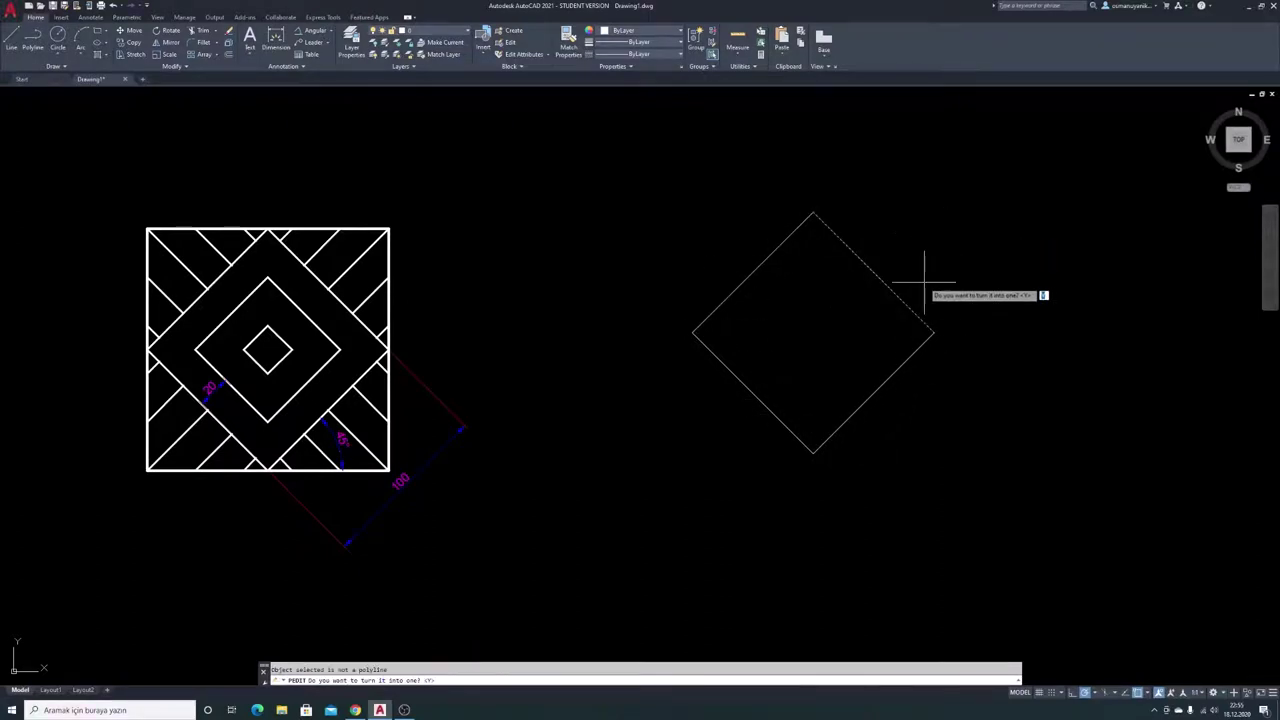
{"action": "key", "text": "Return"}
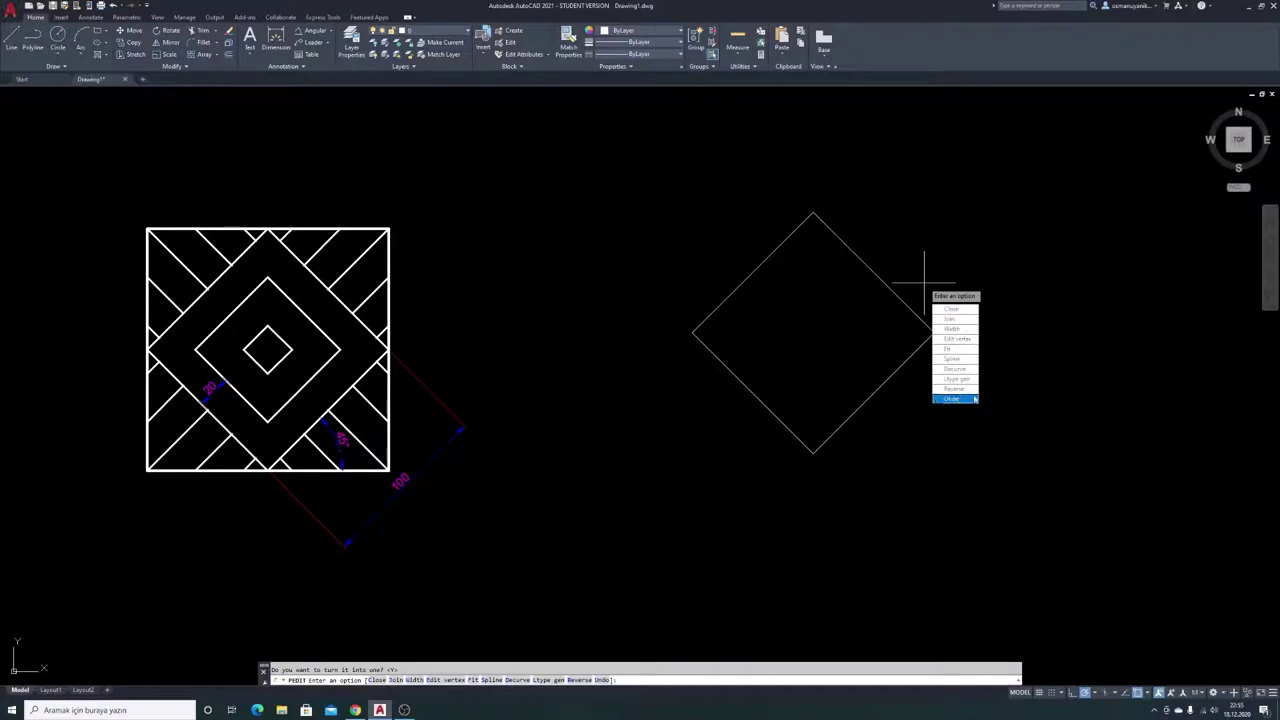
{"action": "left_click", "coordinate": [955, 319]}
{"action": "left_click", "coordinate": [852, 251]}
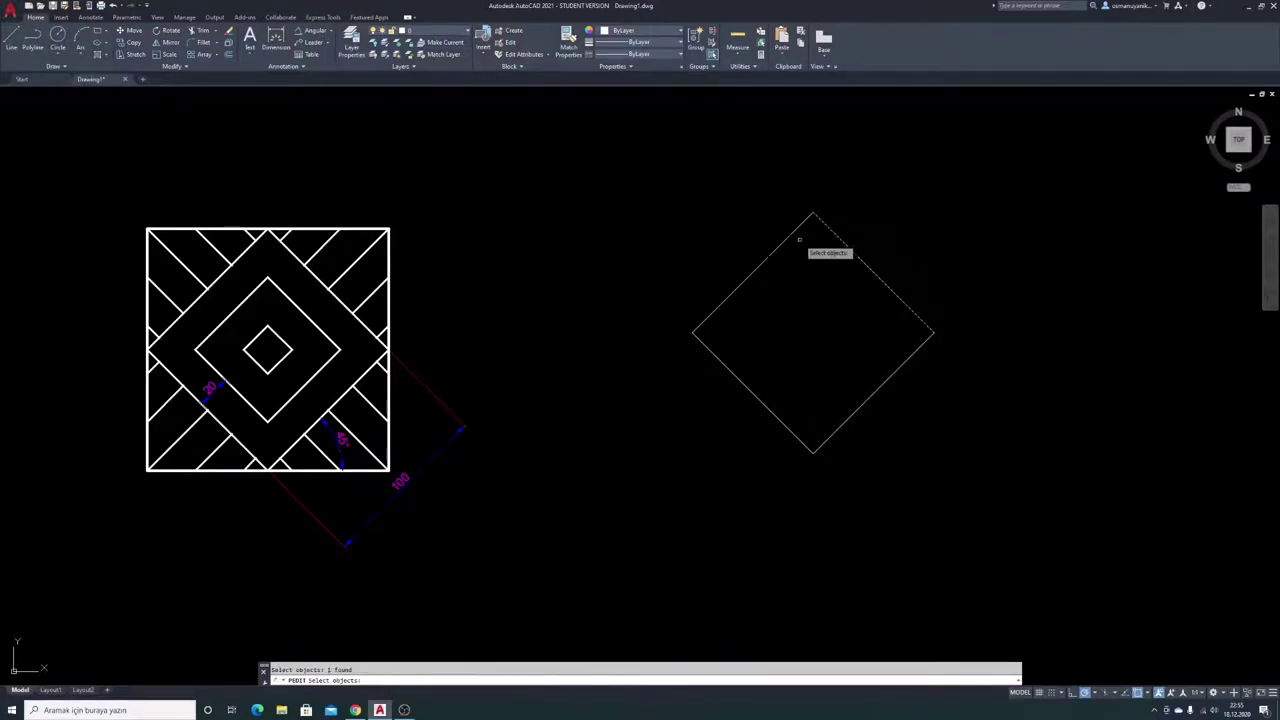
{"action": "left_click", "coordinate": [787, 237]}
{"action": "left_click", "coordinate": [712, 352]}
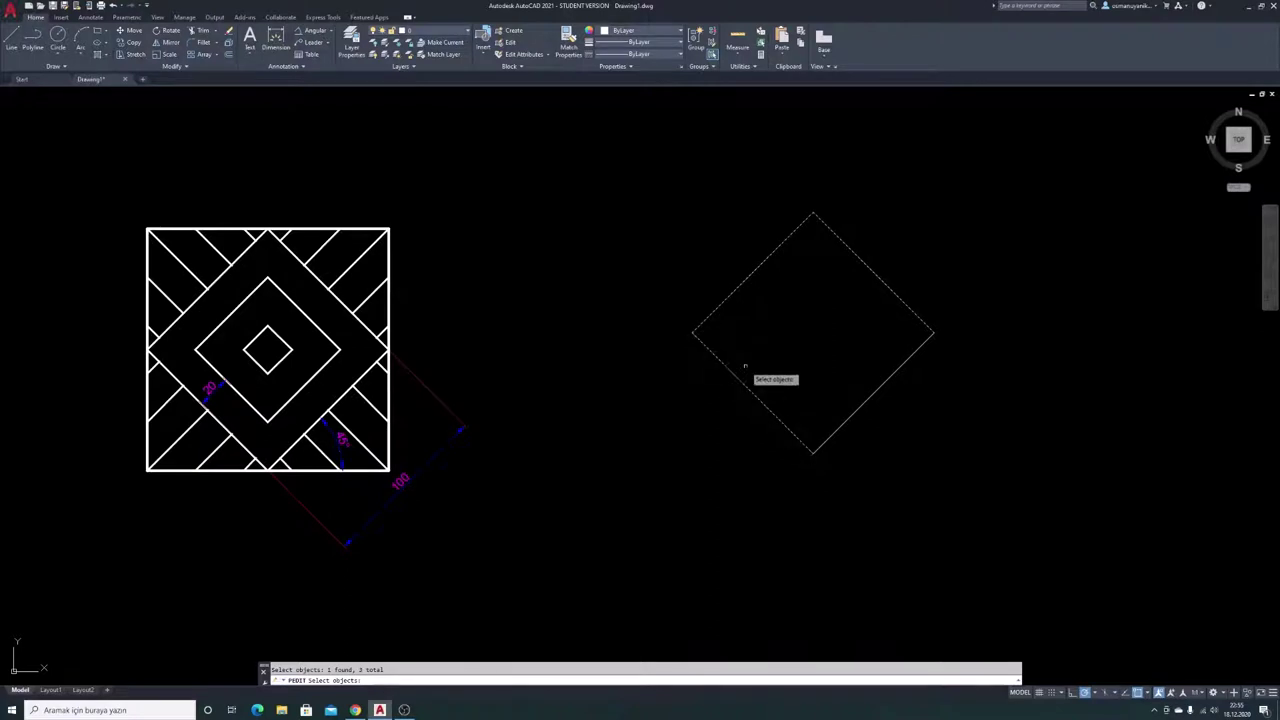
{"action": "left_click", "coordinate": [894, 372]}
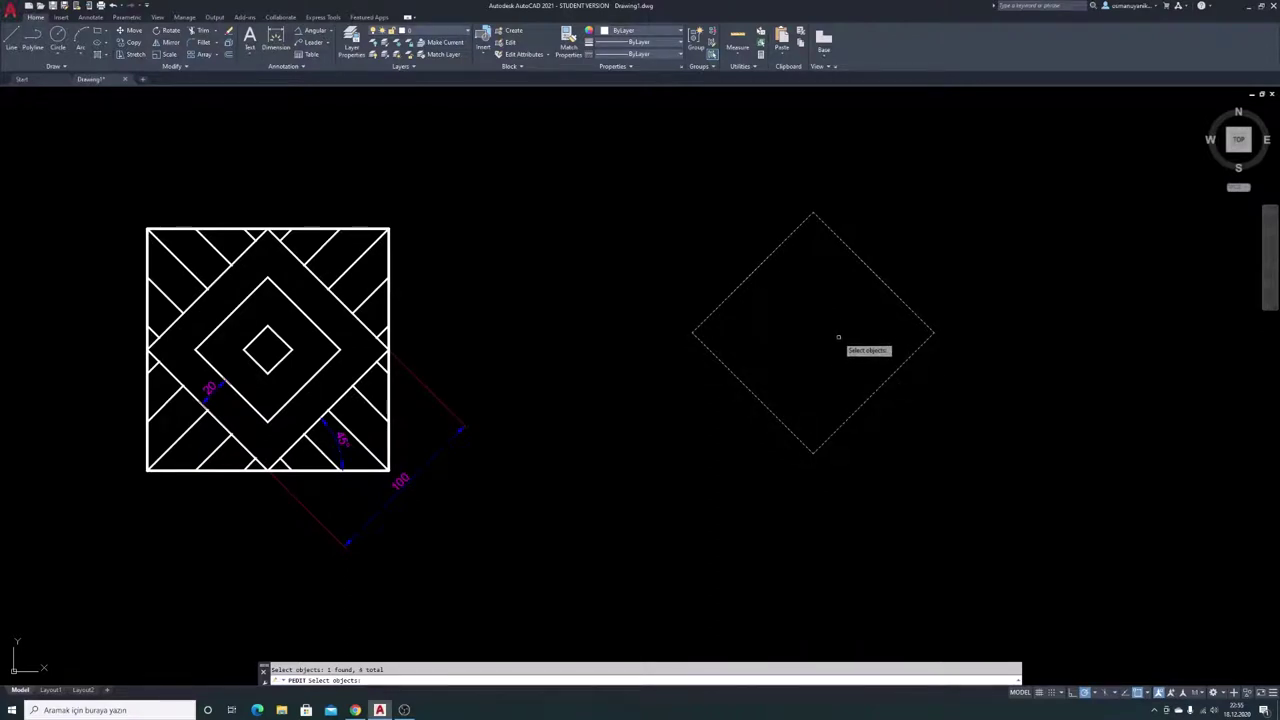
{"action": "key", "text": "Return"}
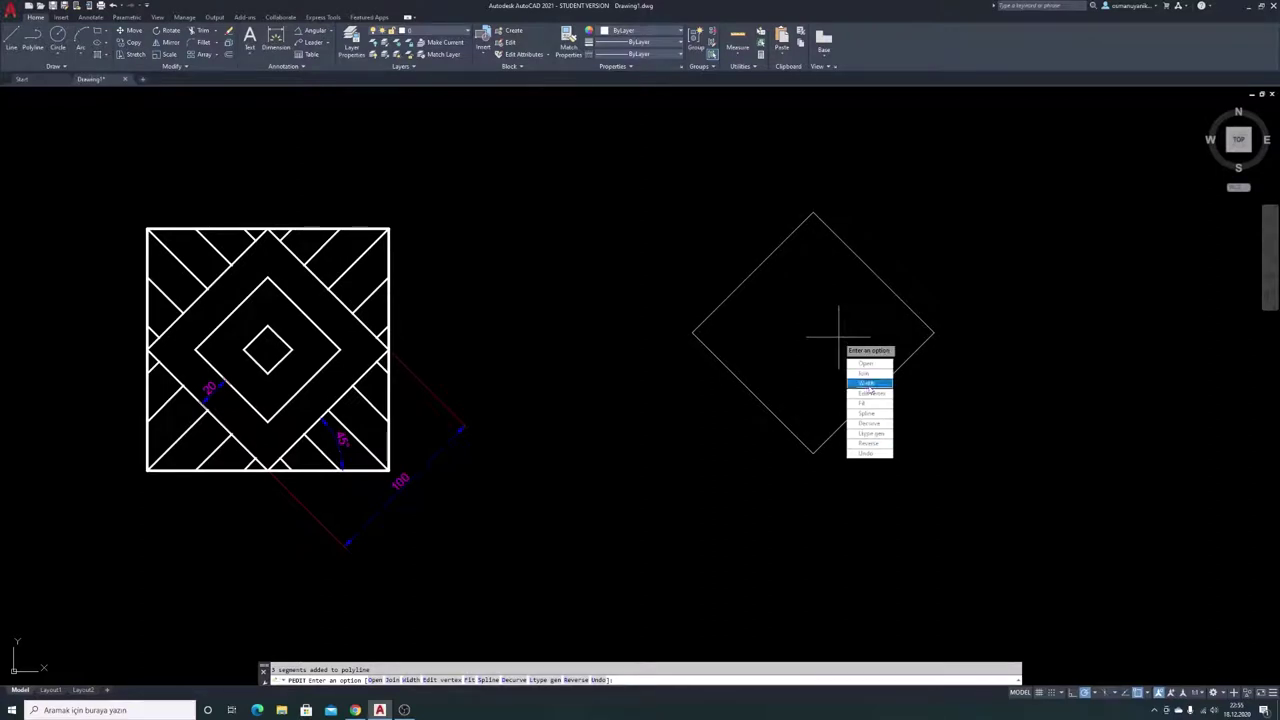
{"action": "key", "text": "Return"}
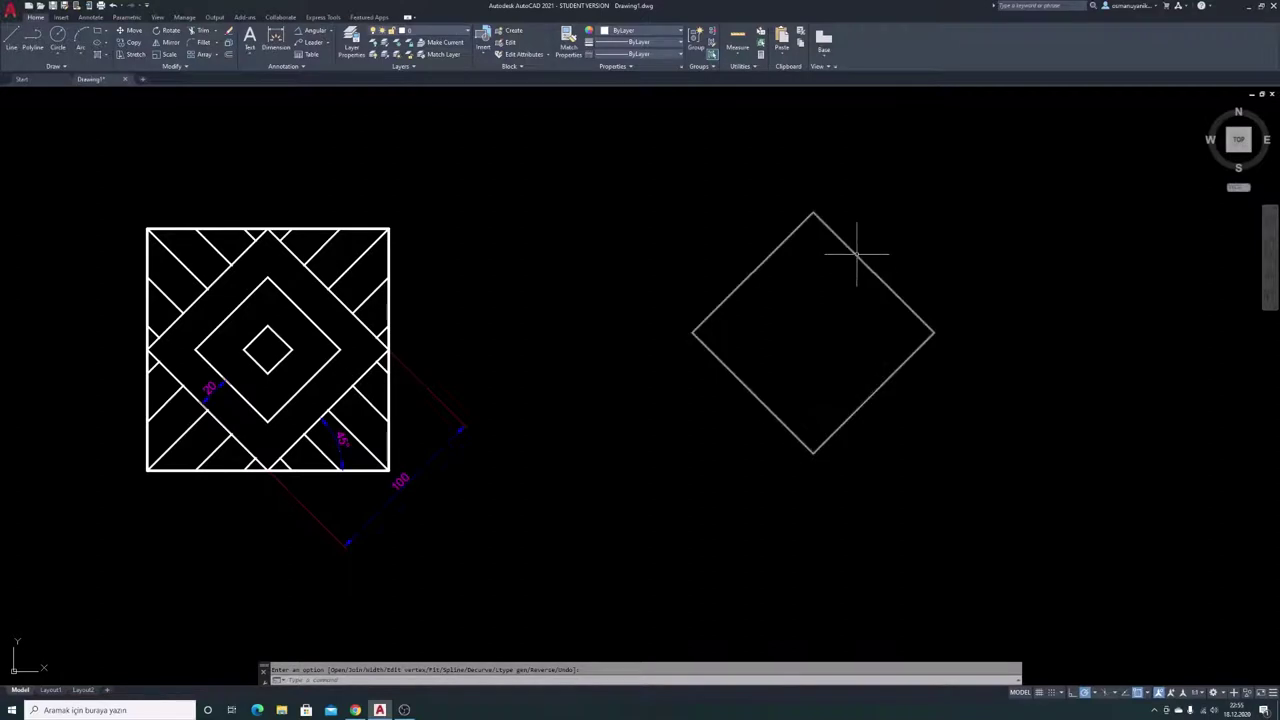
{"action": "left_click", "coordinate": [857, 254]}
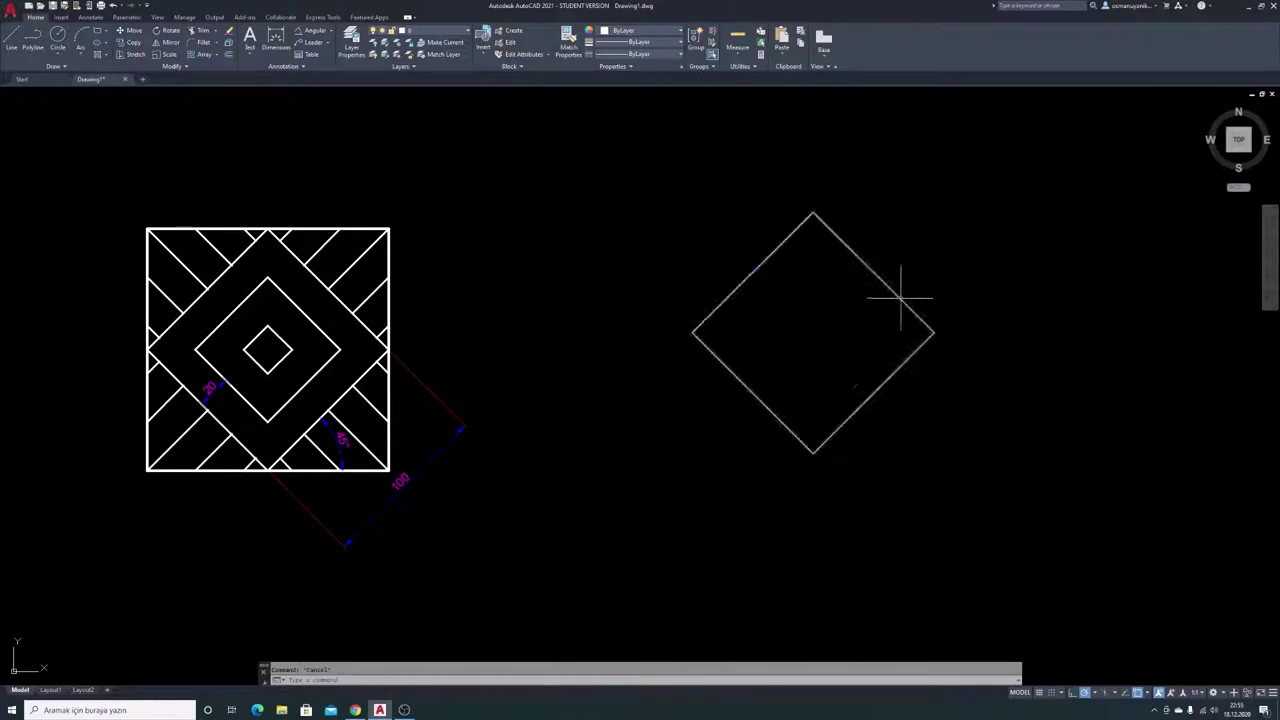
- Offset the diamond inward twice by 20 to create two nested smaller diamonds
{"action": "key", "text": "Escape"}
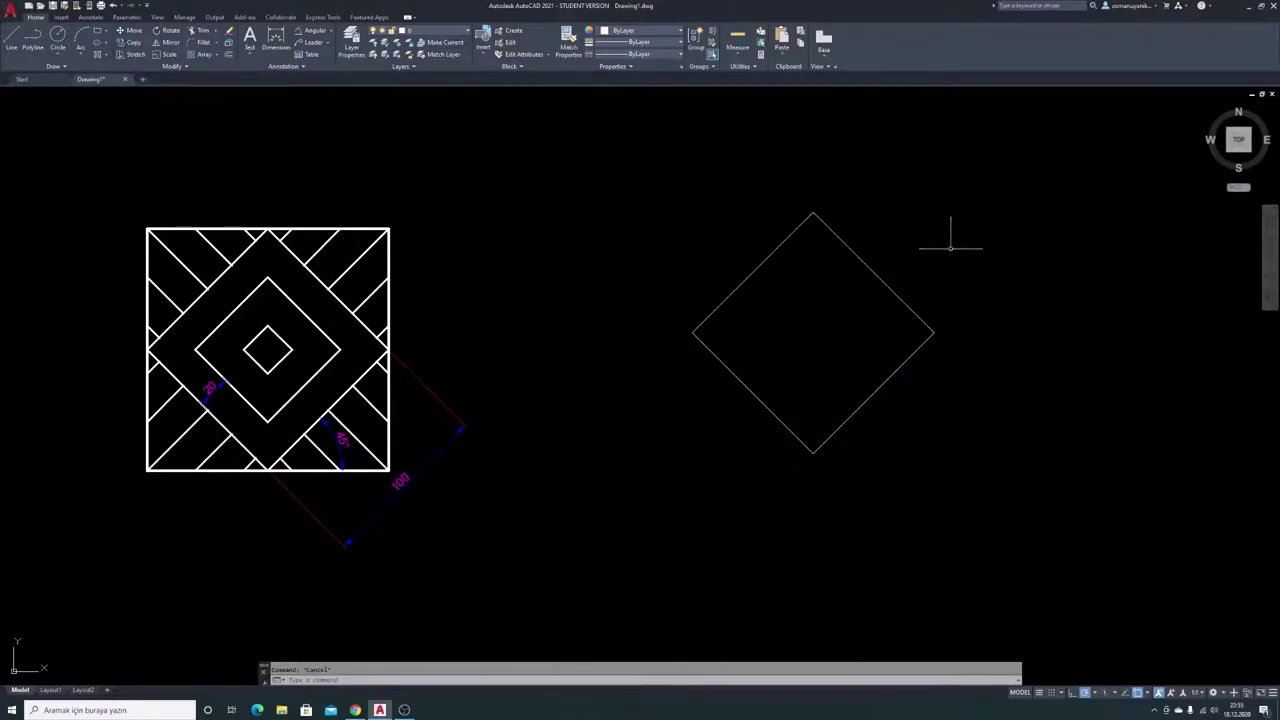
{"action": "type", "text": "O"}
{"action": "key", "text": "Return"}
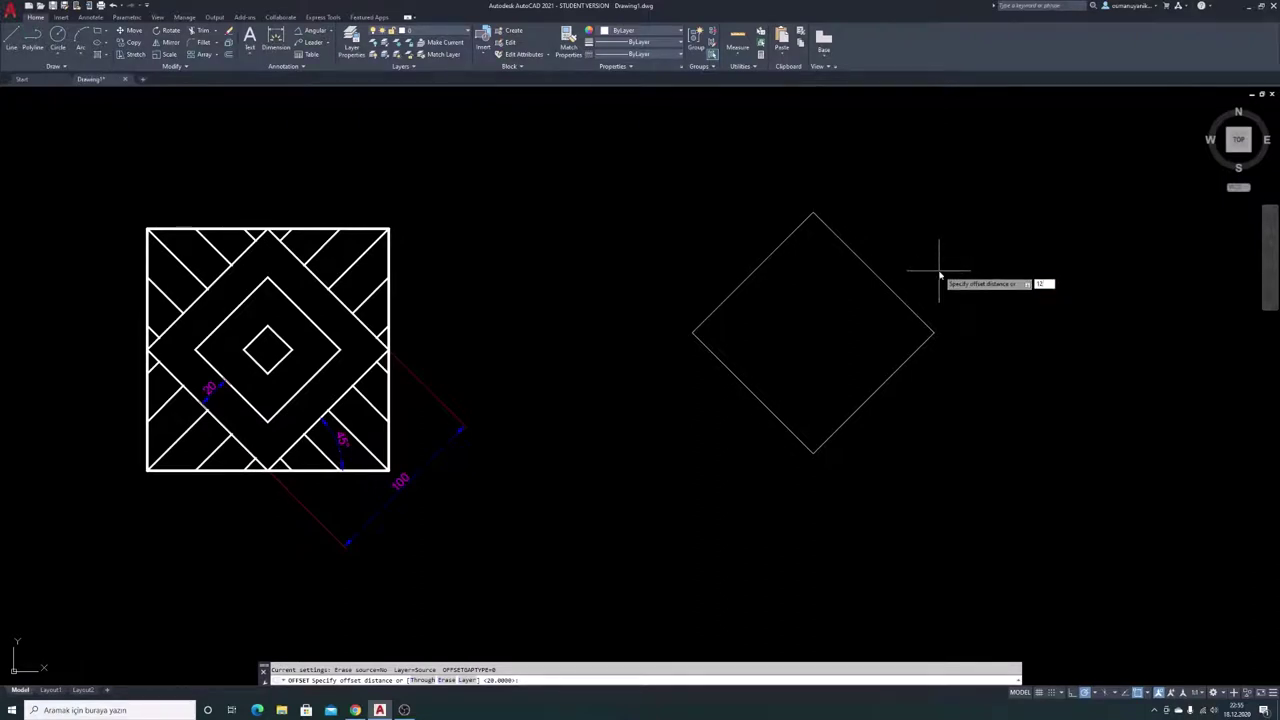
{"action": "type", "text": "20"}
{"action": "key", "text": "Return"}
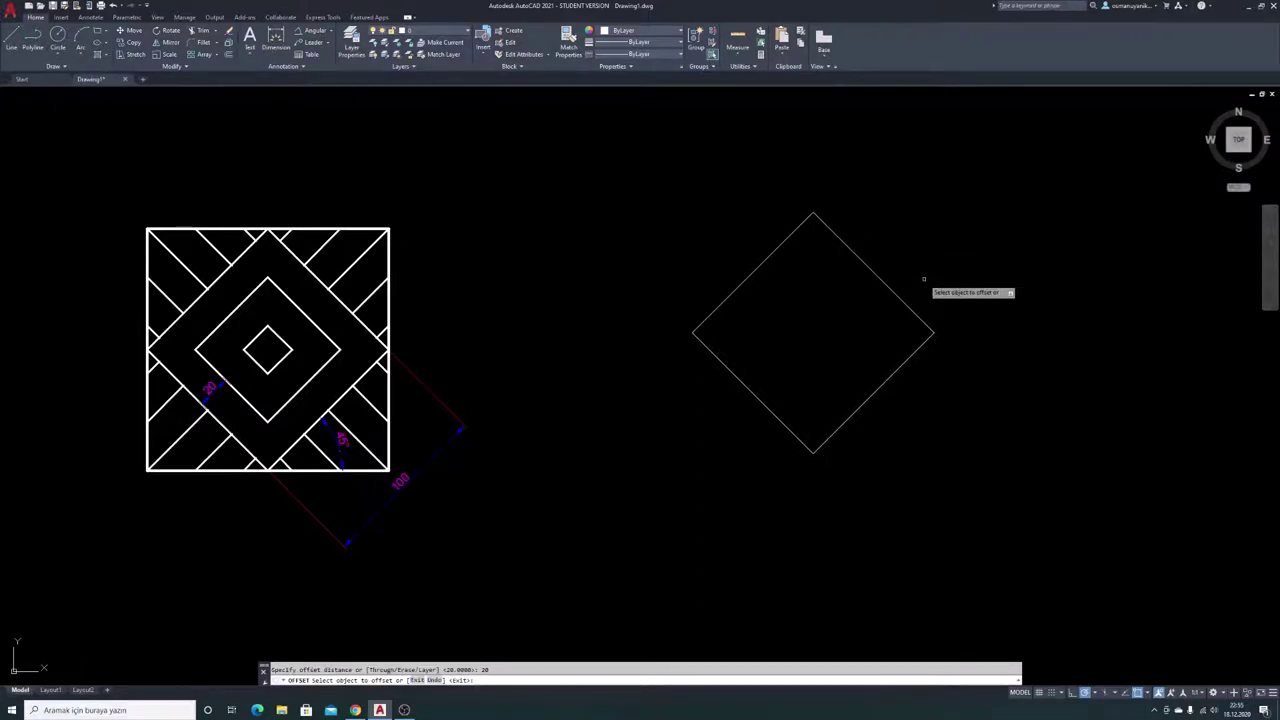
{"action": "left_click", "coordinate": [877, 281]}
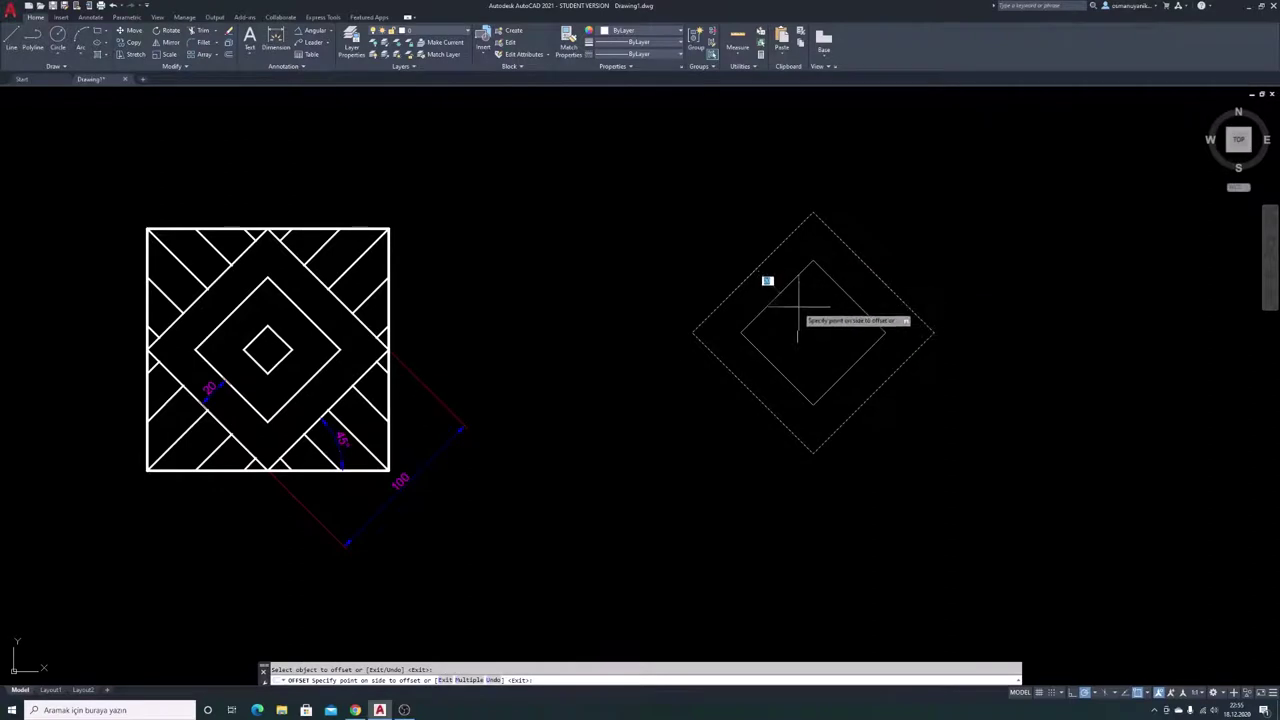
{"action": "left_click", "coordinate": [821, 318]}
{"action": "left_click", "coordinate": [850, 297]}
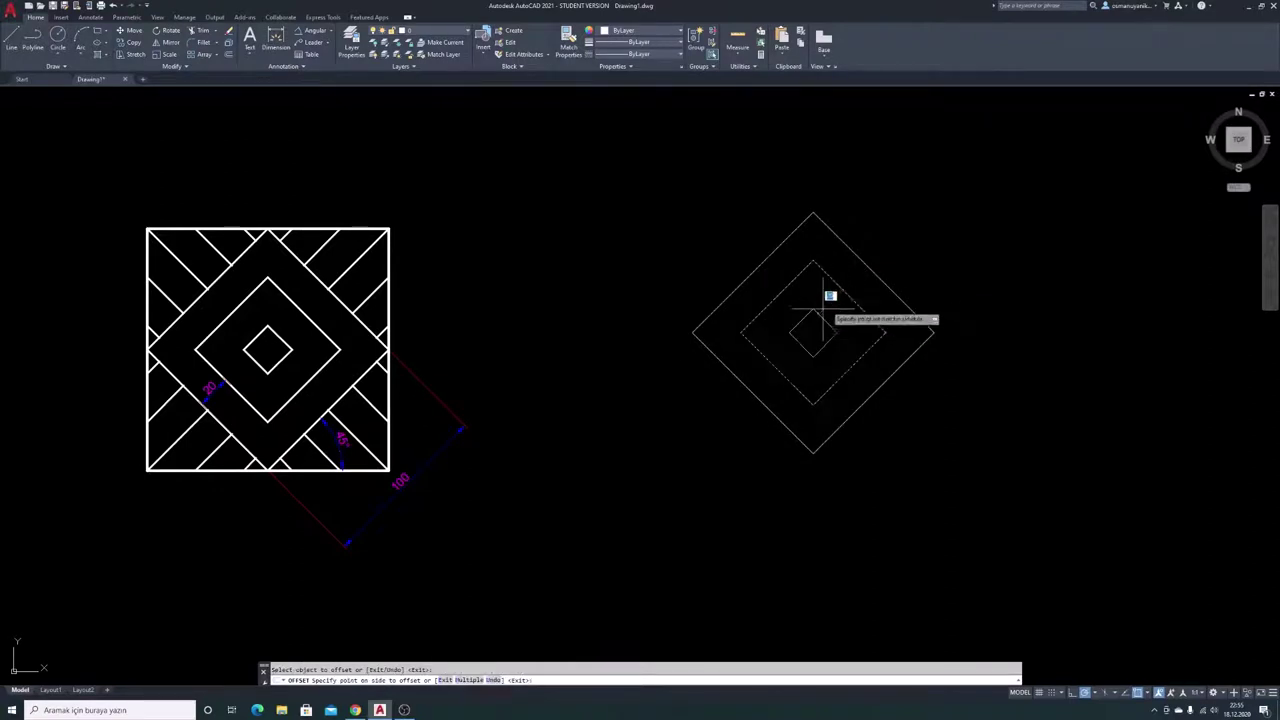
{"action": "left_click", "coordinate": [833, 322]}
{"action": "key", "text": "Return"}
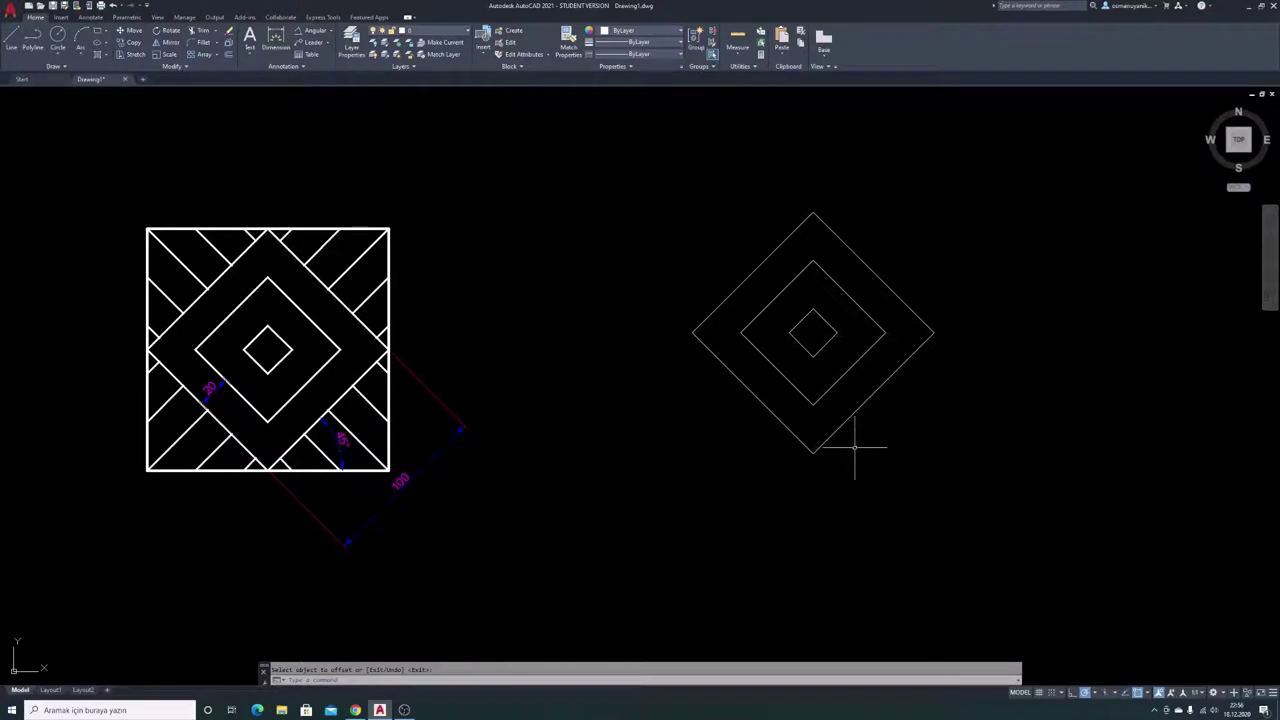
{"action": "key", "text": "Escape"}
{"action": "key", "text": "l"}
{"action": "key", "text": "Return"}
- Draw corner lines: rightward from the bottom, down from the right, left from the top, from the left
{"action": "left_click", "coordinate": [813, 452]}
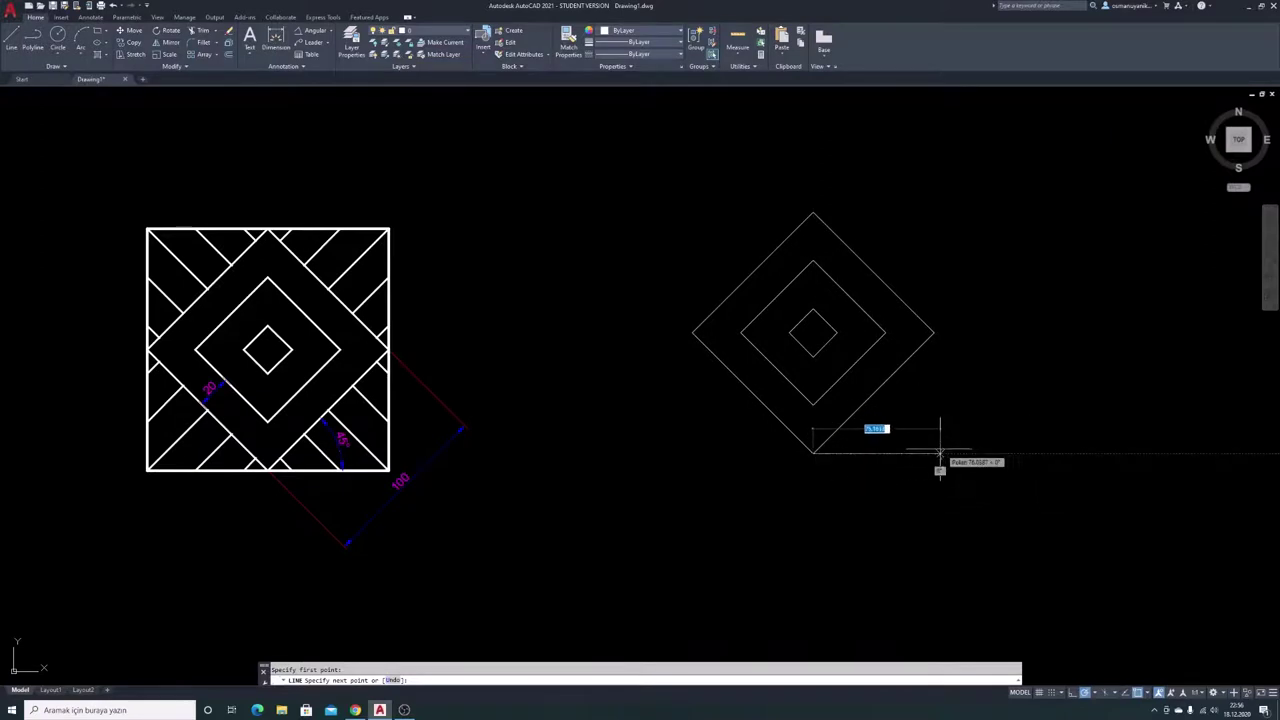
{"action": "left_click", "coordinate": [920, 452]}
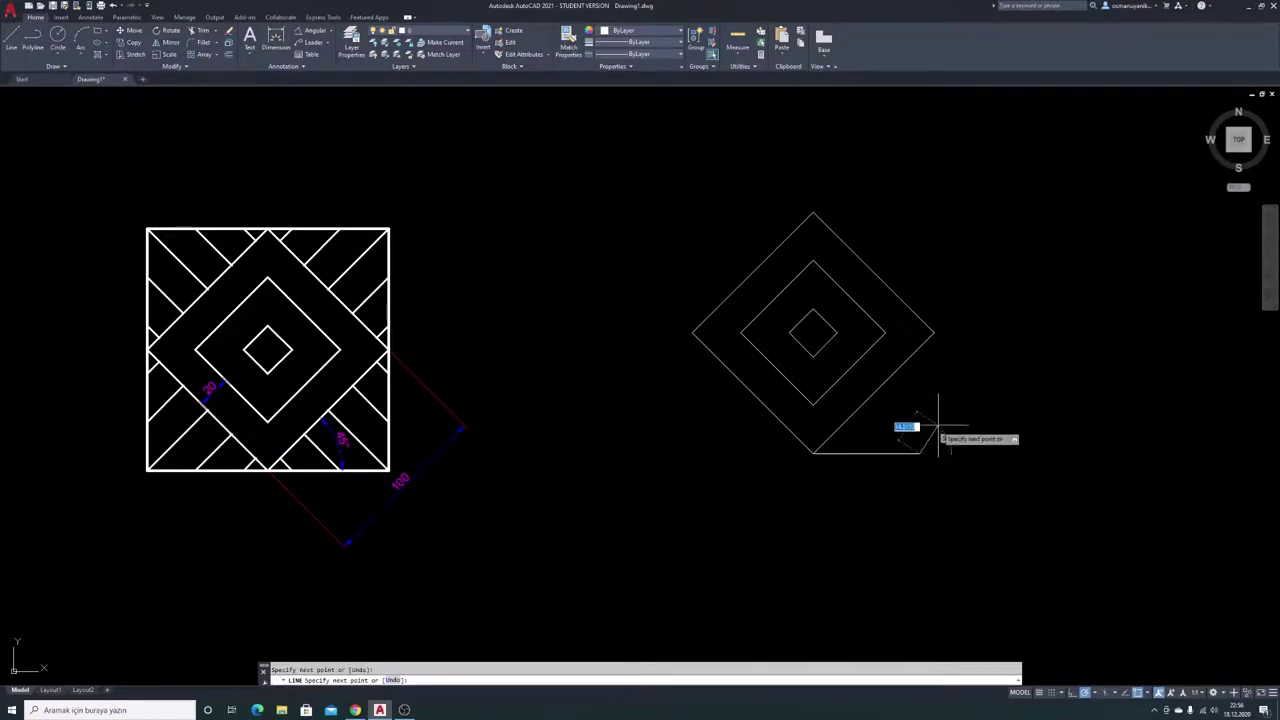
{"action": "key", "text": "Return"}
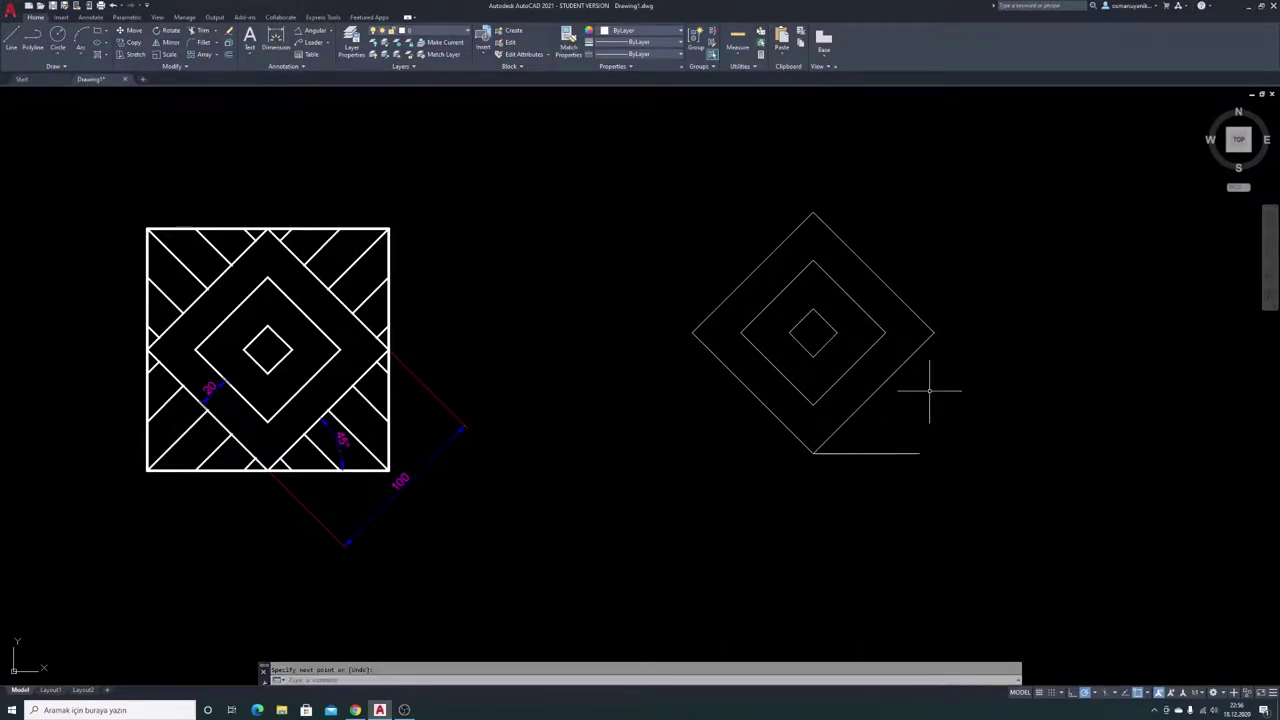
{"action": "key", "text": "Return"}
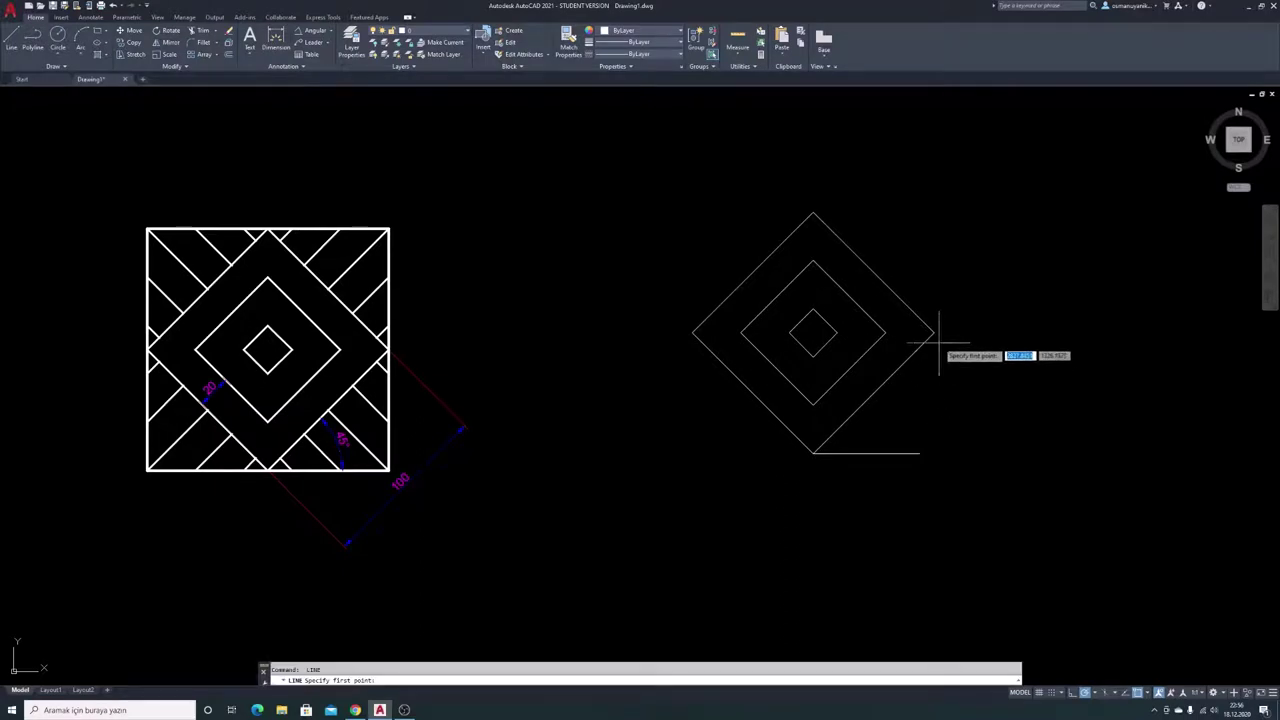
{"action": "left_click", "coordinate": [934, 335]}
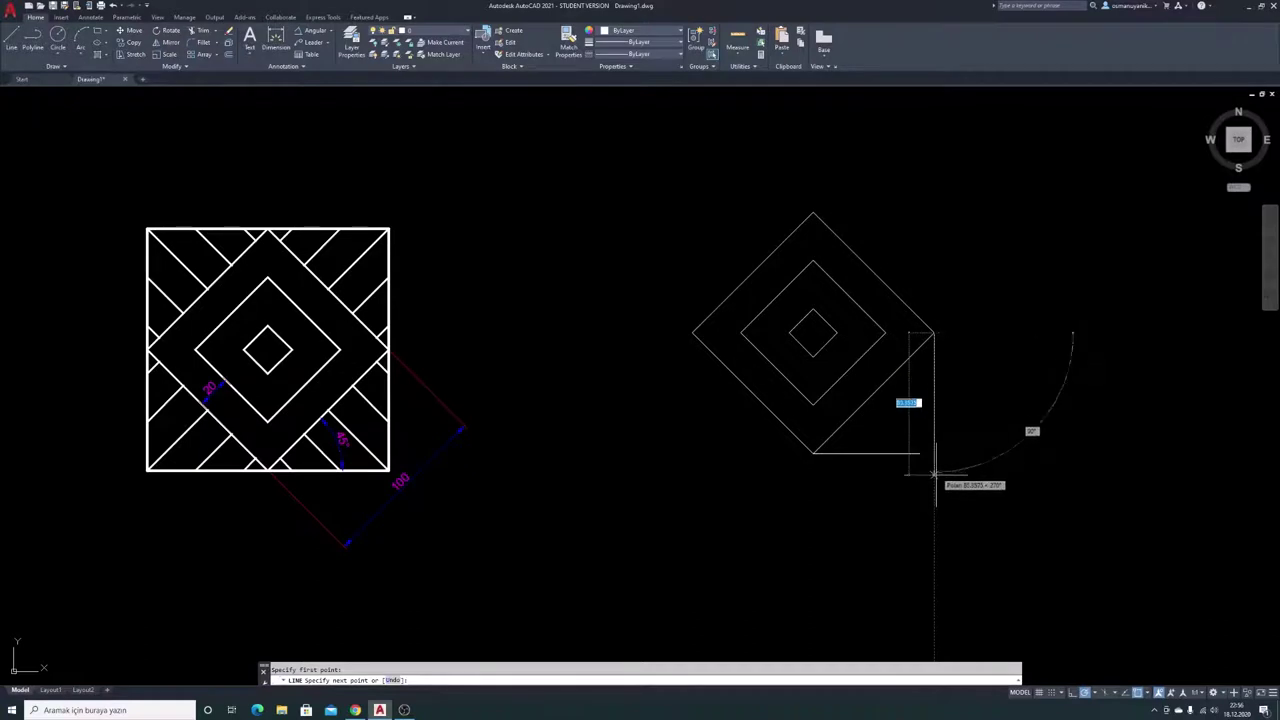
{"action": "left_click", "coordinate": [934, 477]}
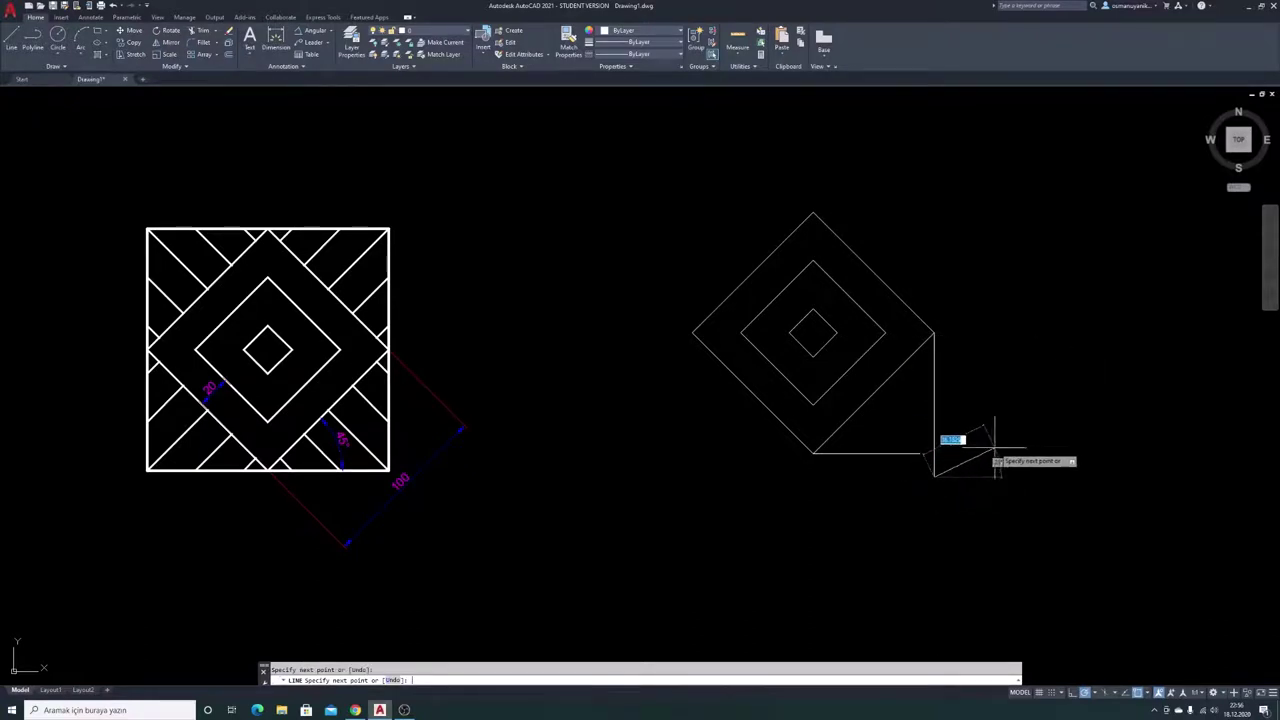
{"action": "key", "text": "Return"}
{"action": "key", "text": "Return"}
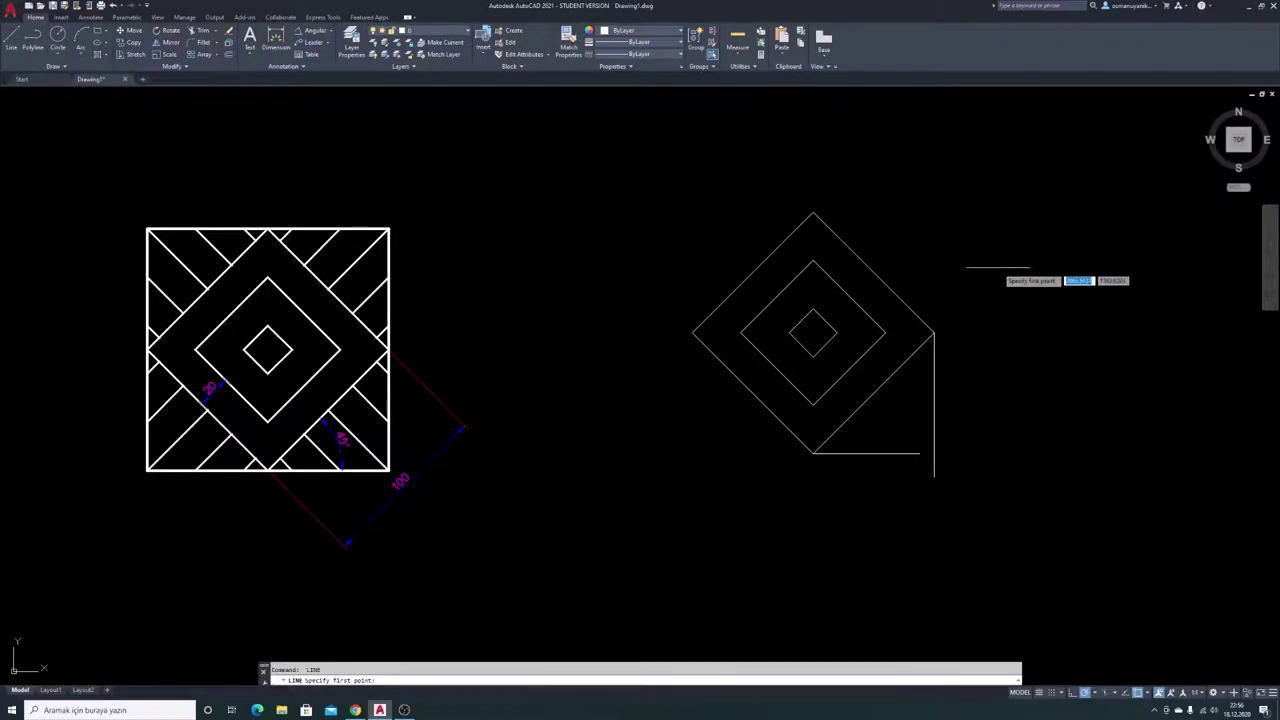
{"action": "left_click", "coordinate": [813, 212]}
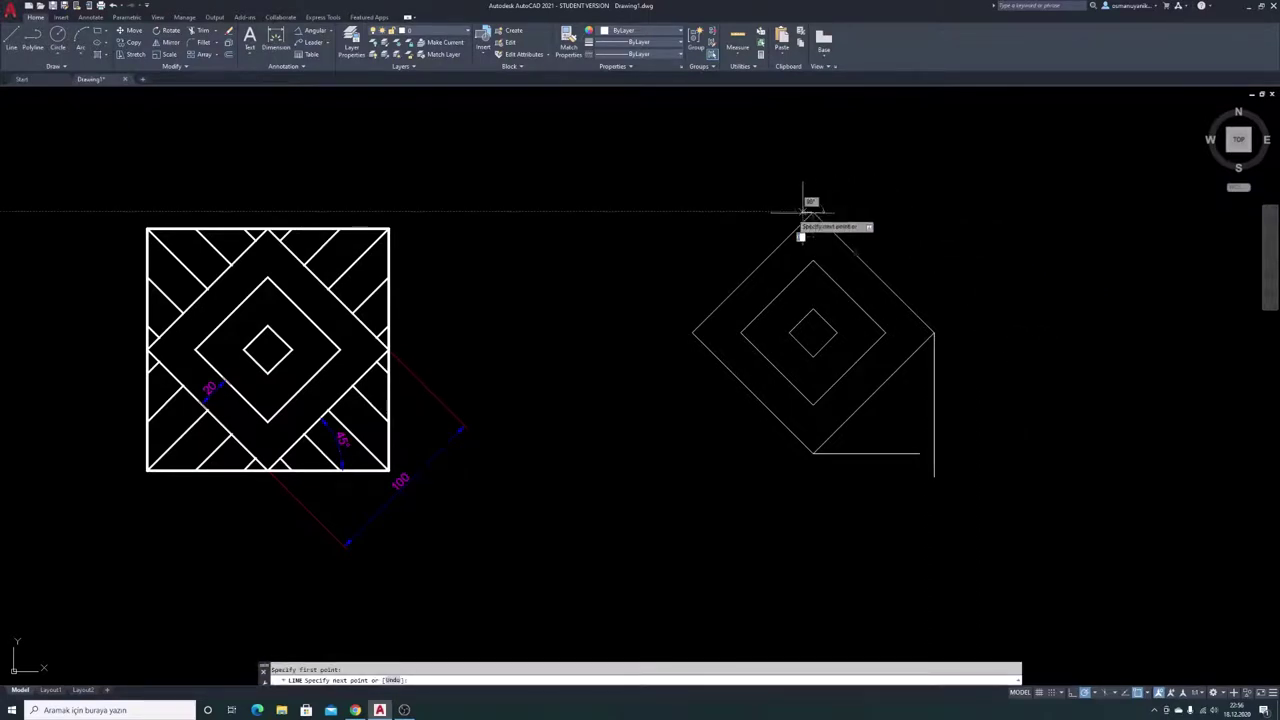
{"action": "left_click", "coordinate": [632, 212]}
{"action": "key", "text": "Escape"}
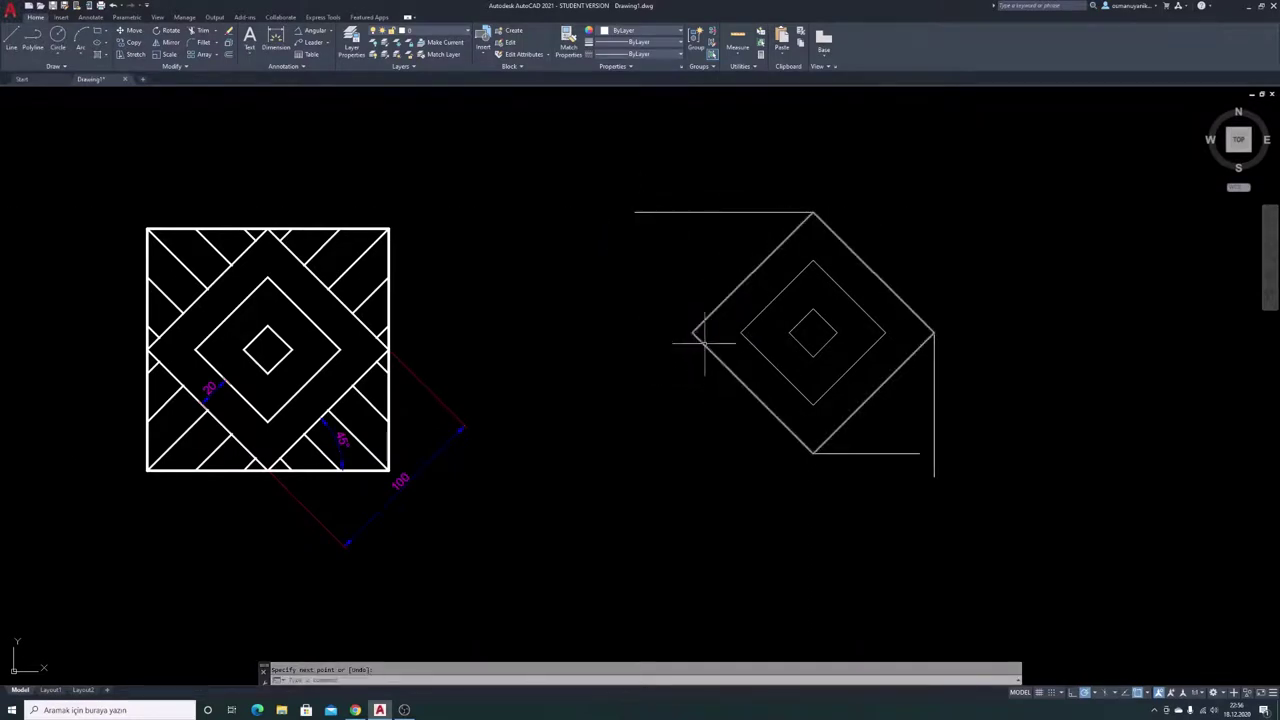
{"action": "key", "text": "Return"}
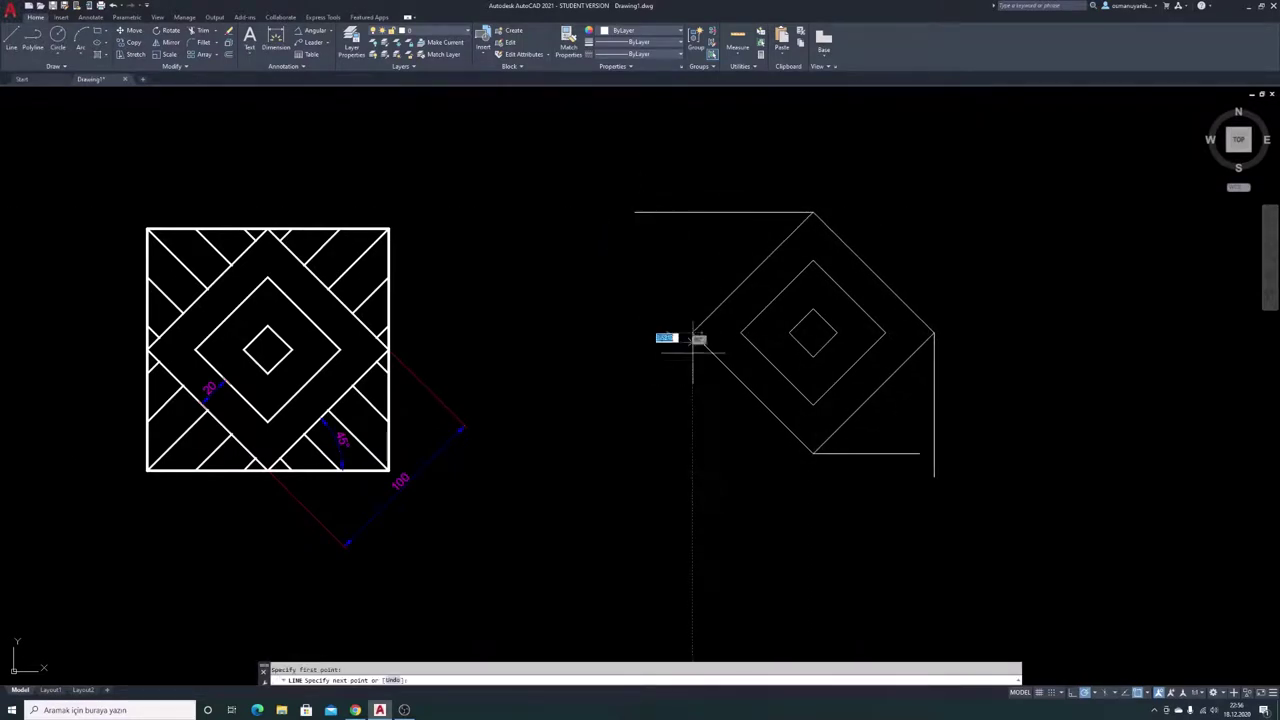
{"action": "left_click", "coordinate": [692, 333]}
{"action": "key", "text": "Escape"}
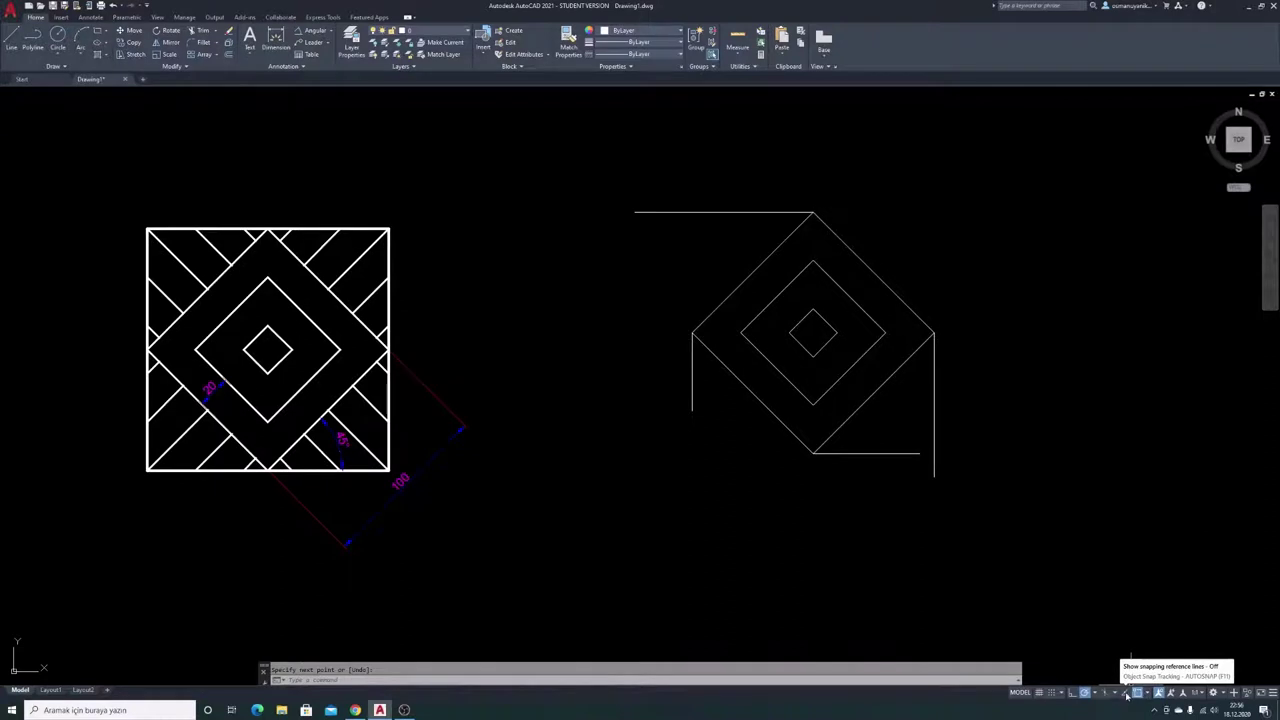
- Turn on object snap tracking and stretch the left and top lines to meet at the top-left corner
{"action": "left_click", "coordinate": [1126, 693]}
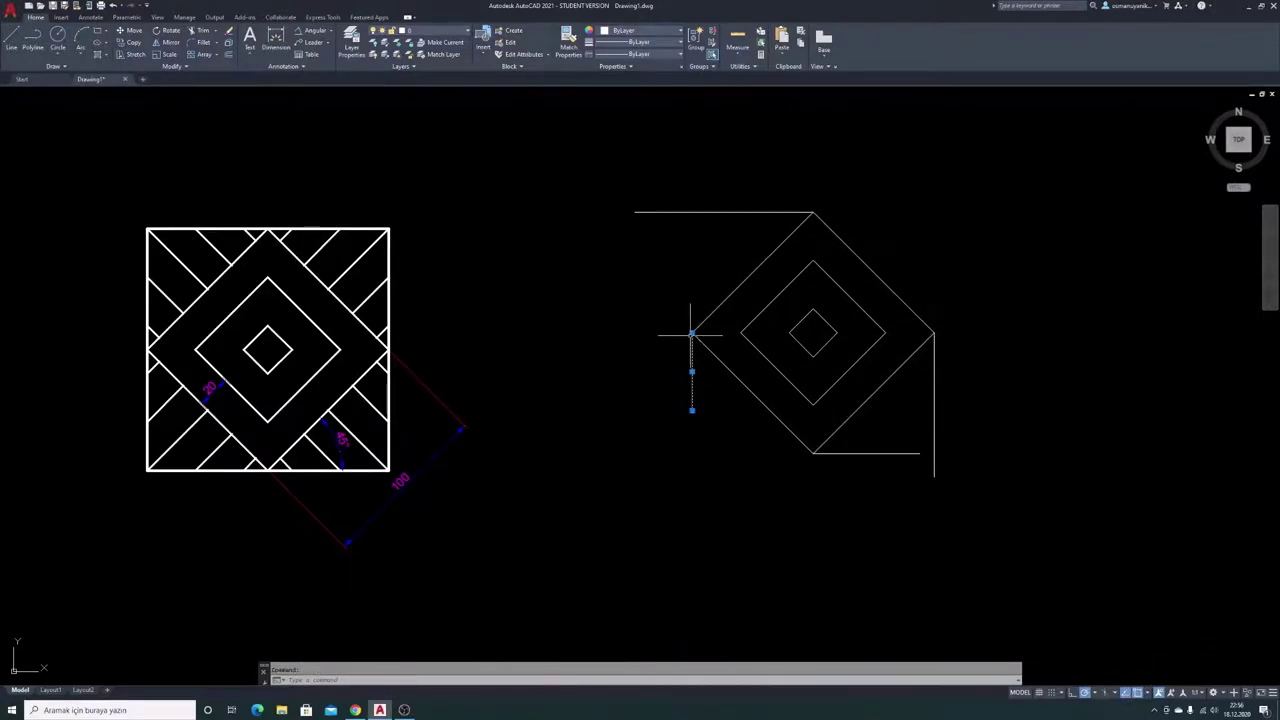
{"action": "left_click", "coordinate": [692, 332]}
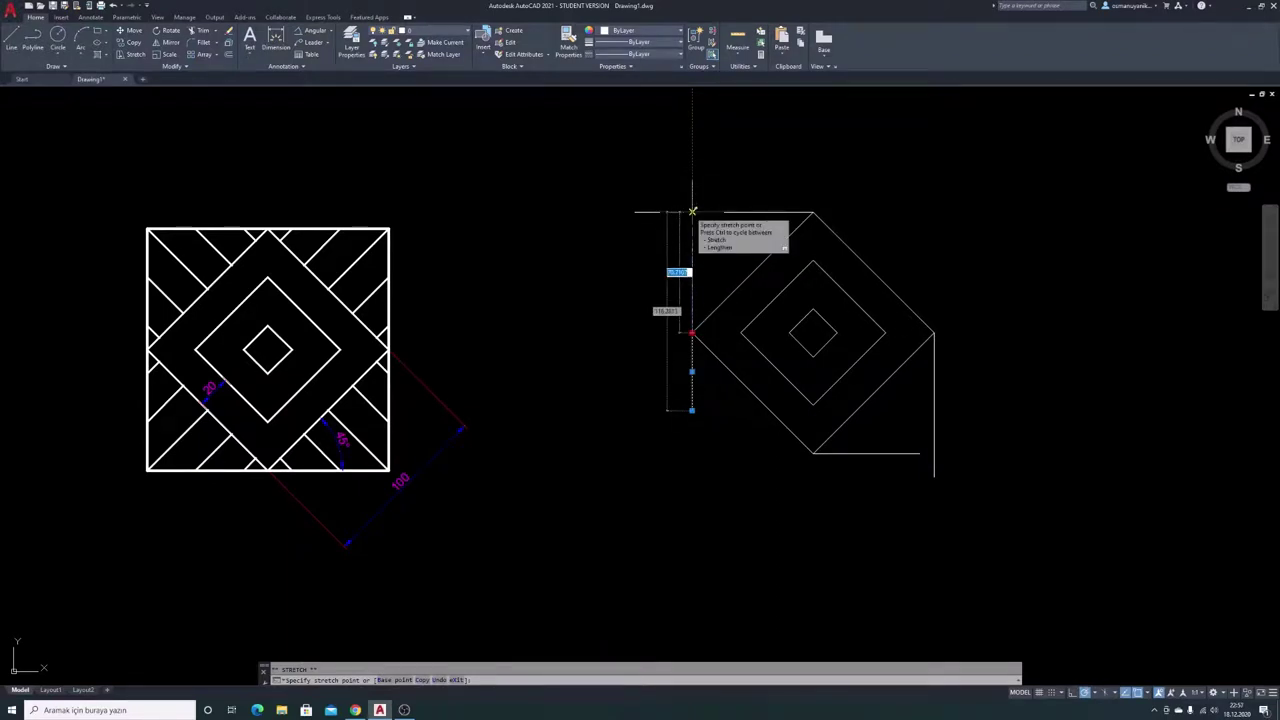
{"action": "left_click", "coordinate": [692, 212]}
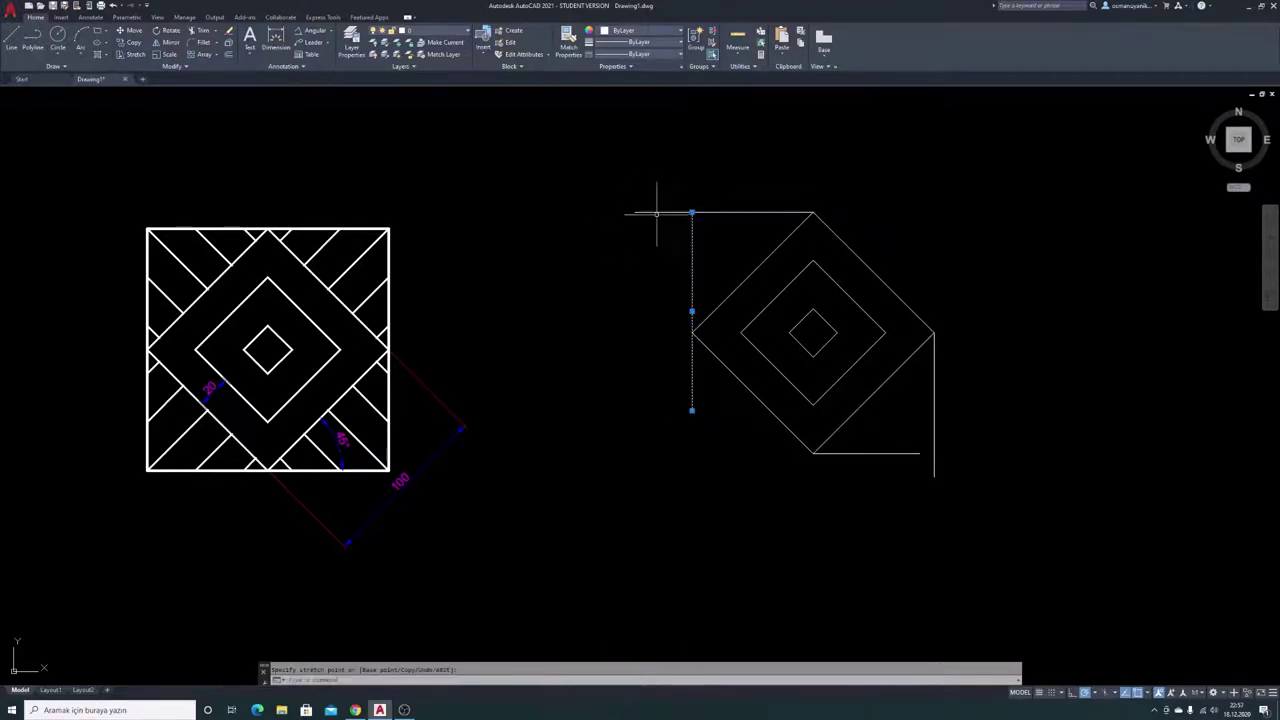
{"action": "left_click", "coordinate": [635, 212]}
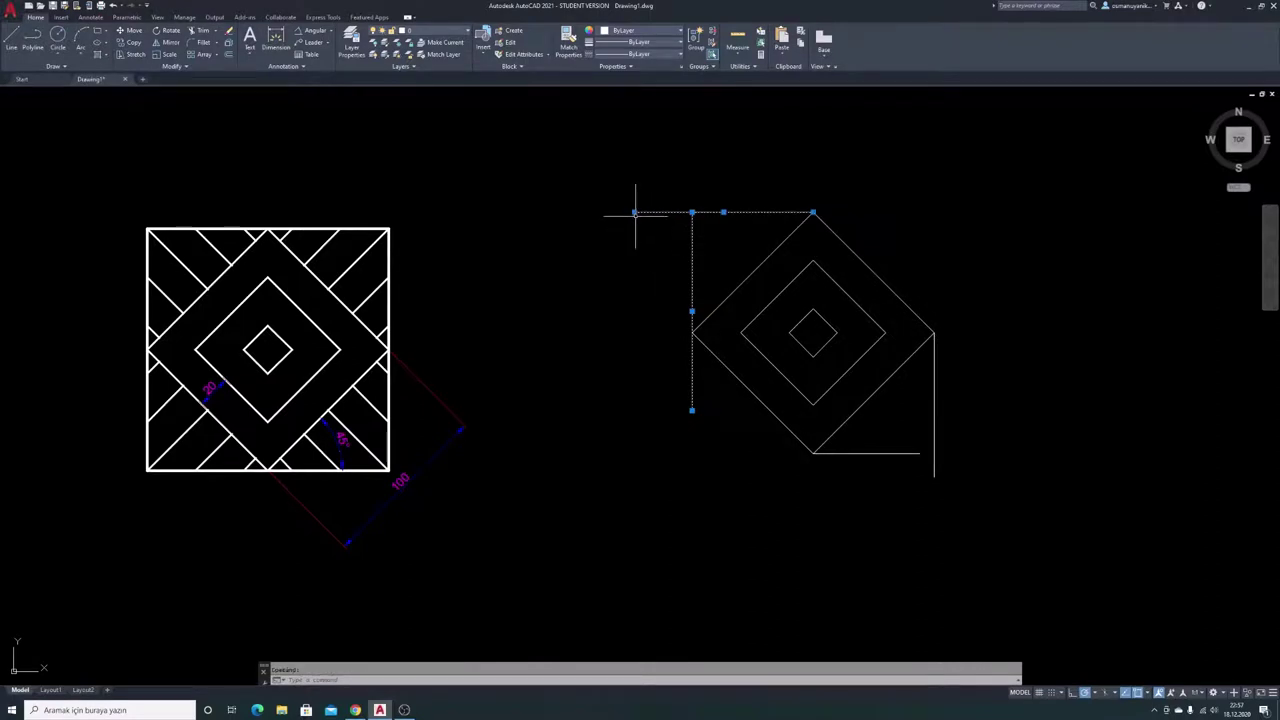
{"action": "left_click", "coordinate": [634, 212]}
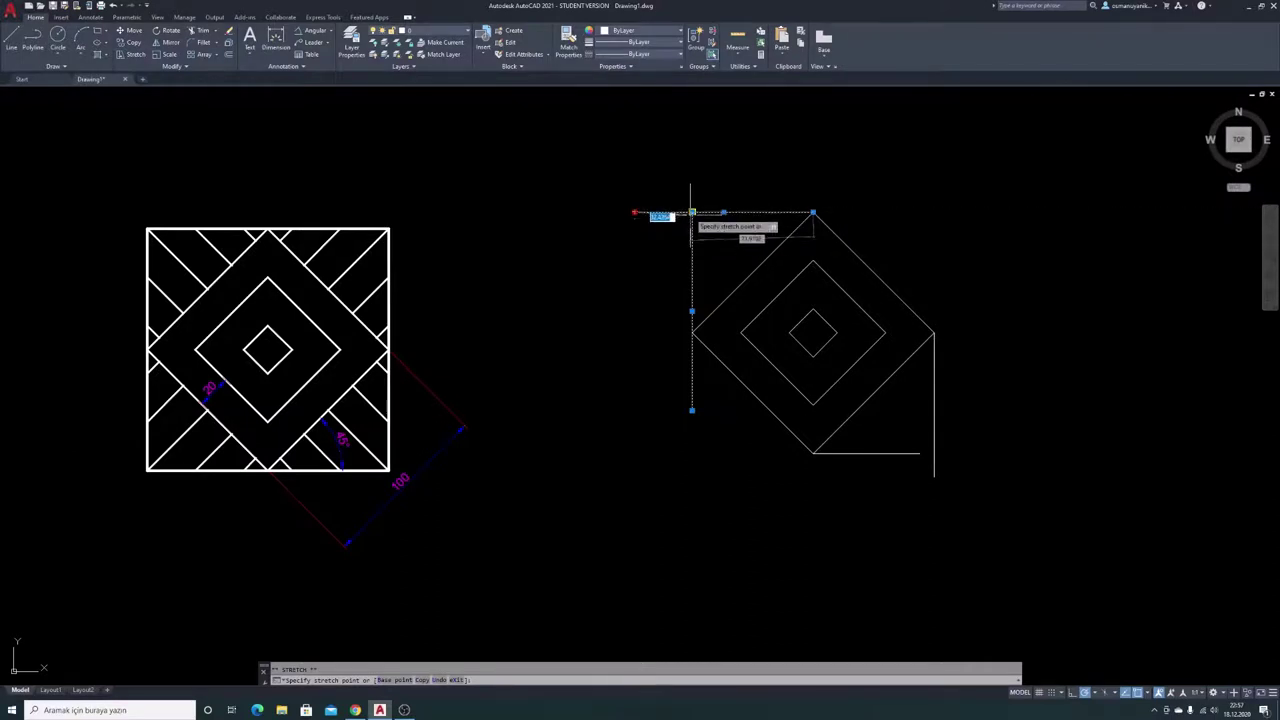
{"action": "left_click", "coordinate": [692, 212]}
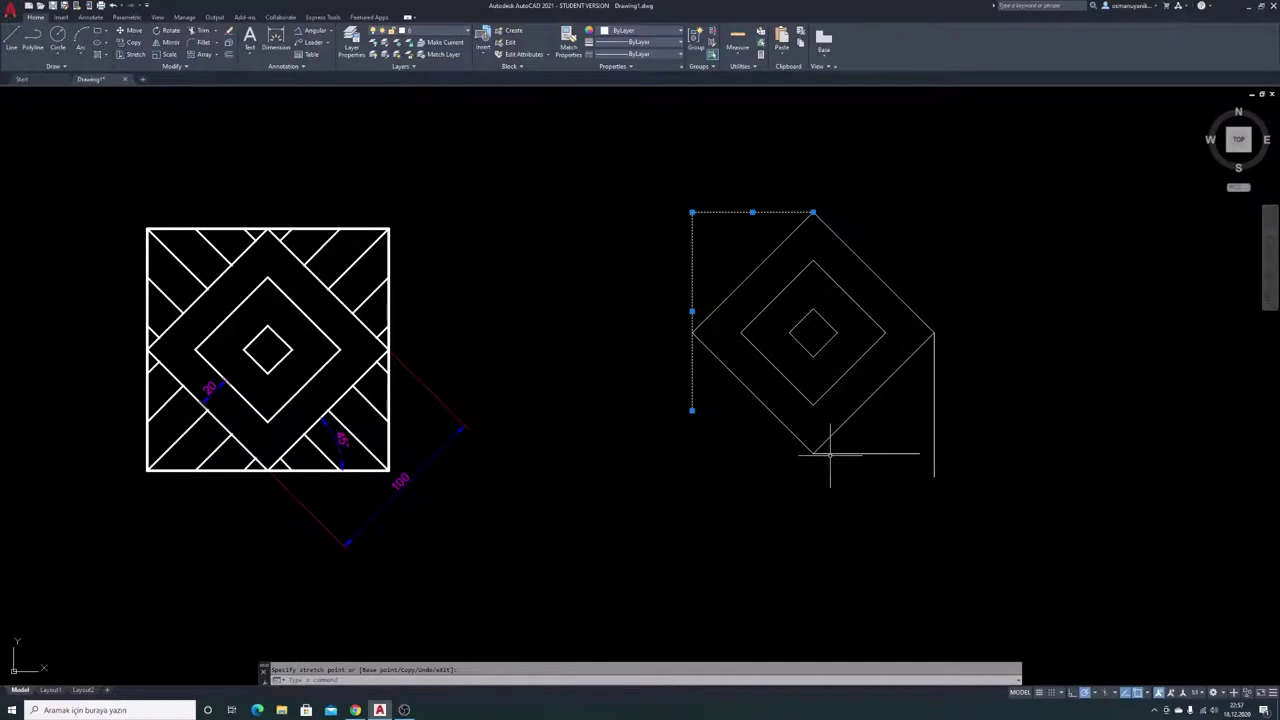
- Stretch the left and bottom lines so they meet at the bottom-left corner
{"action": "left_click", "coordinate": [829, 455]}
{"action": "left_click", "coordinate": [692, 410]}
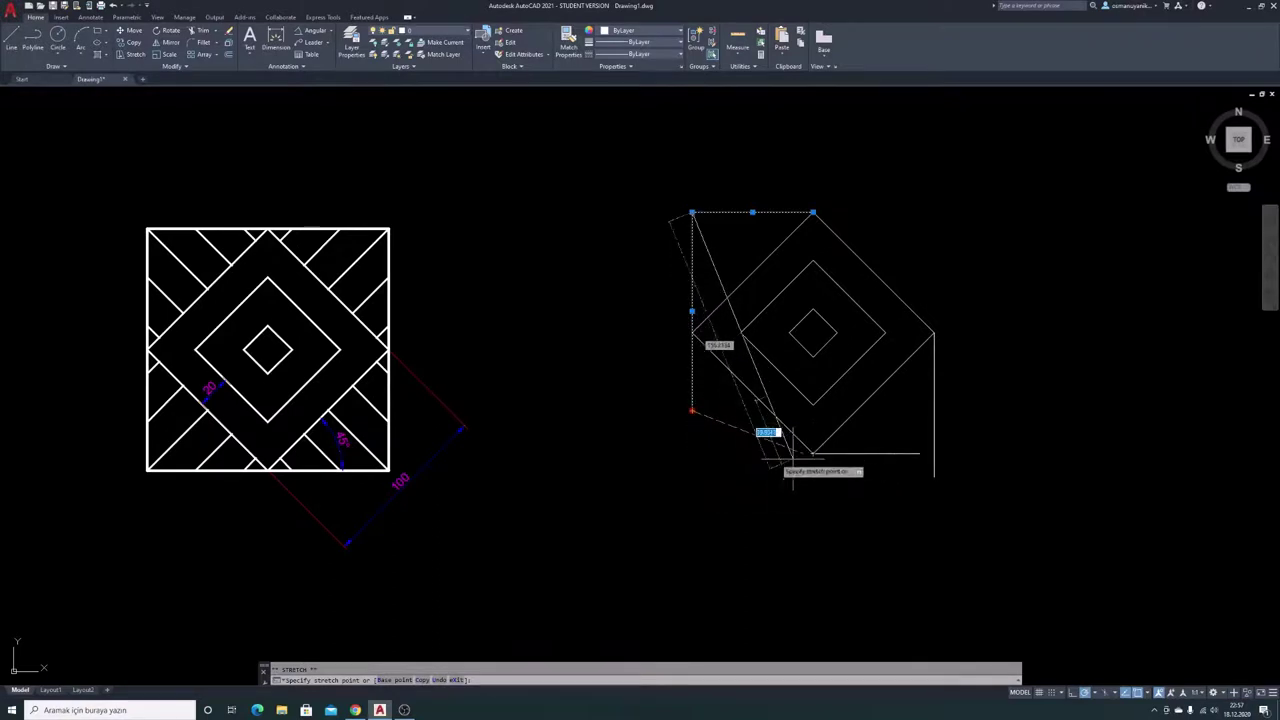
{"action": "left_click", "coordinate": [692, 453]}
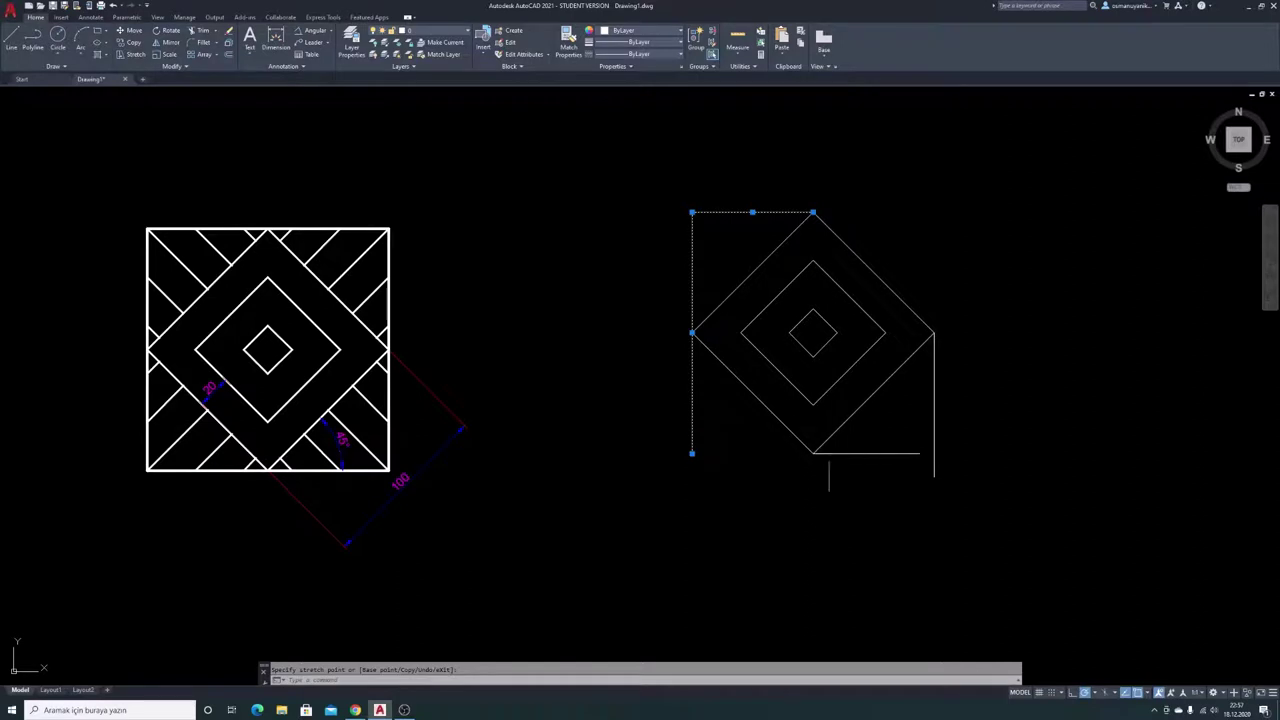
{"action": "left_click", "coordinate": [835, 453]}
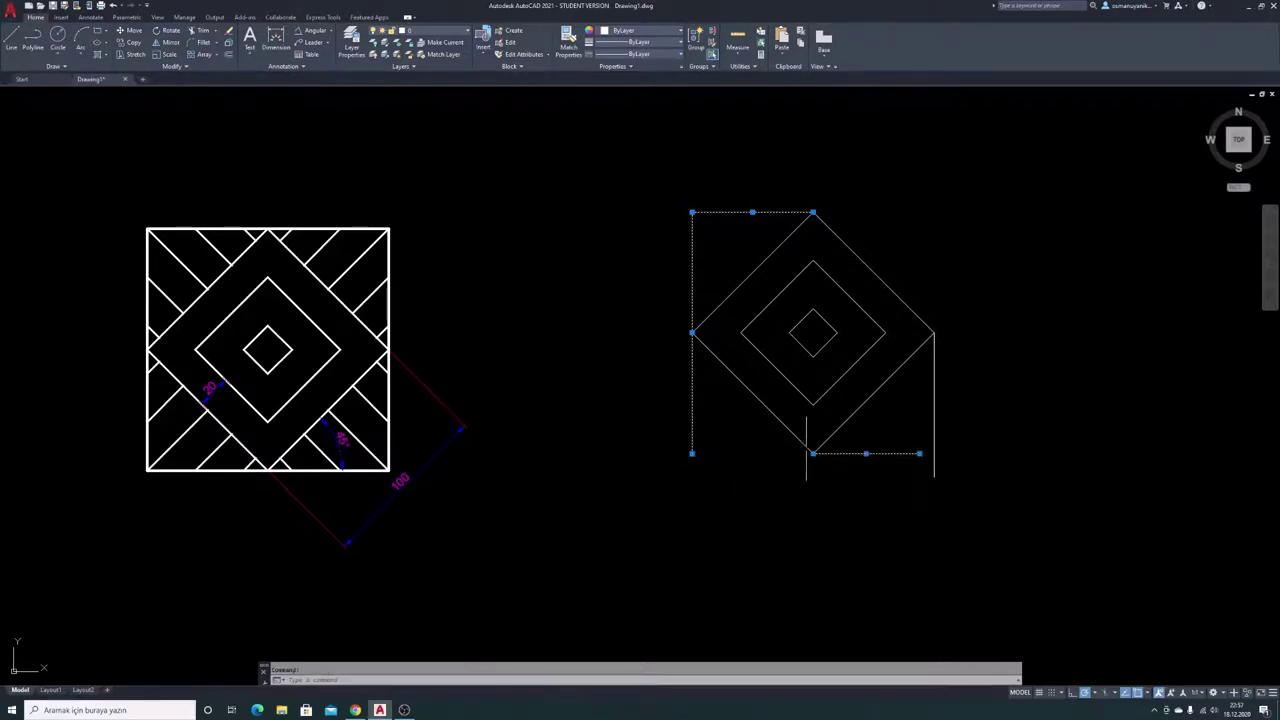
{"action": "left_click", "coordinate": [813, 453]}
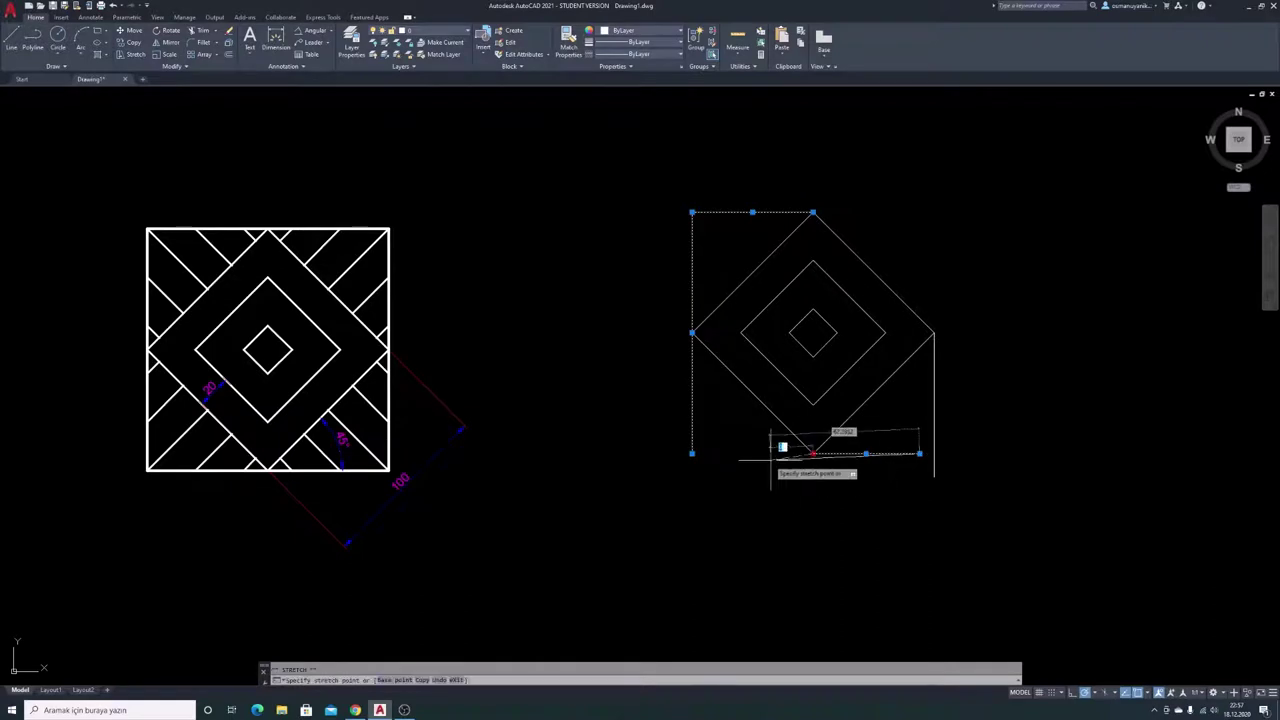
{"action": "left_click", "coordinate": [692, 453]}
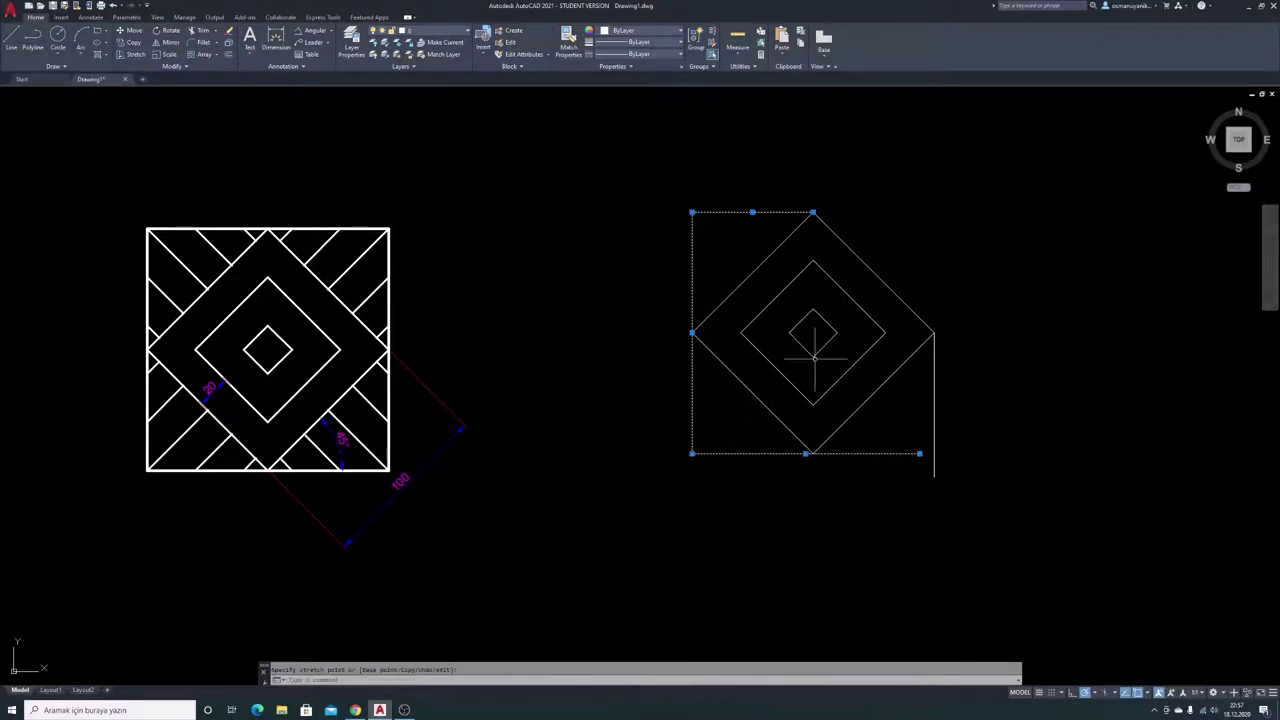
{"action": "left_click", "coordinate": [933, 347]}
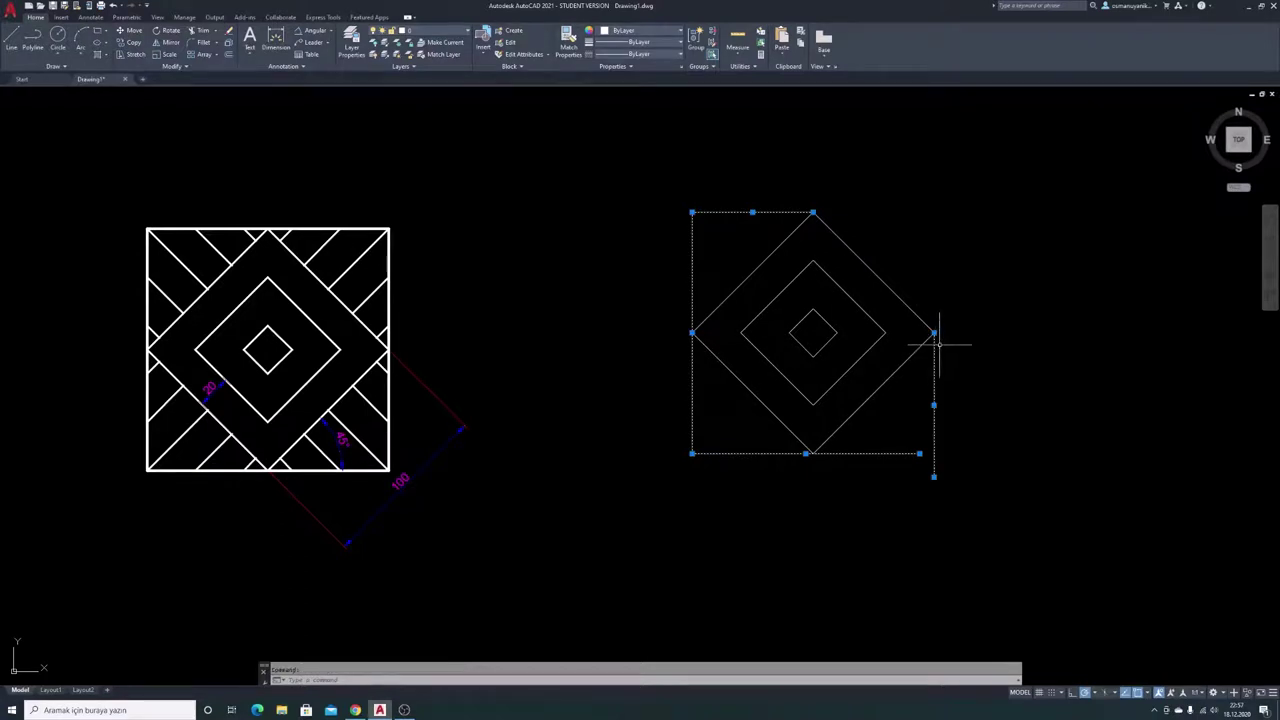
- Stretch the right line up to the top-right corner and down to the bottom-right corner
{"action": "left_click", "coordinate": [933, 331]}
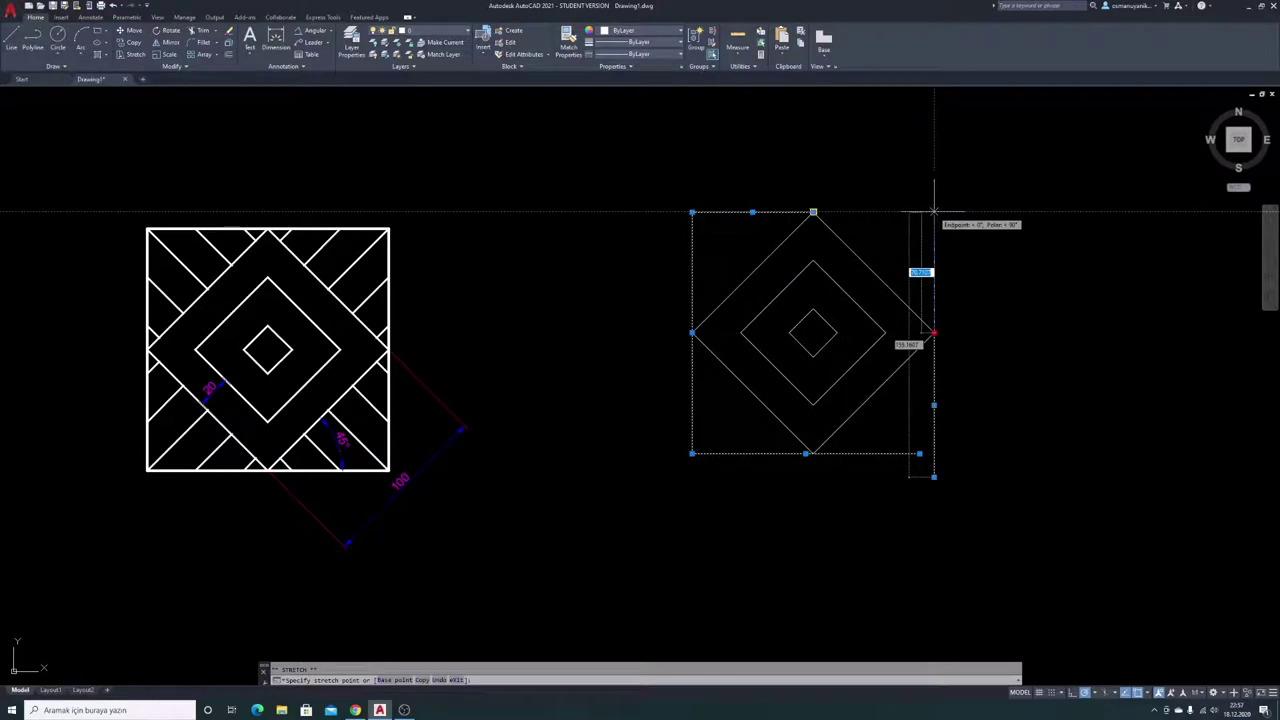
{"action": "left_click", "coordinate": [934, 212]}
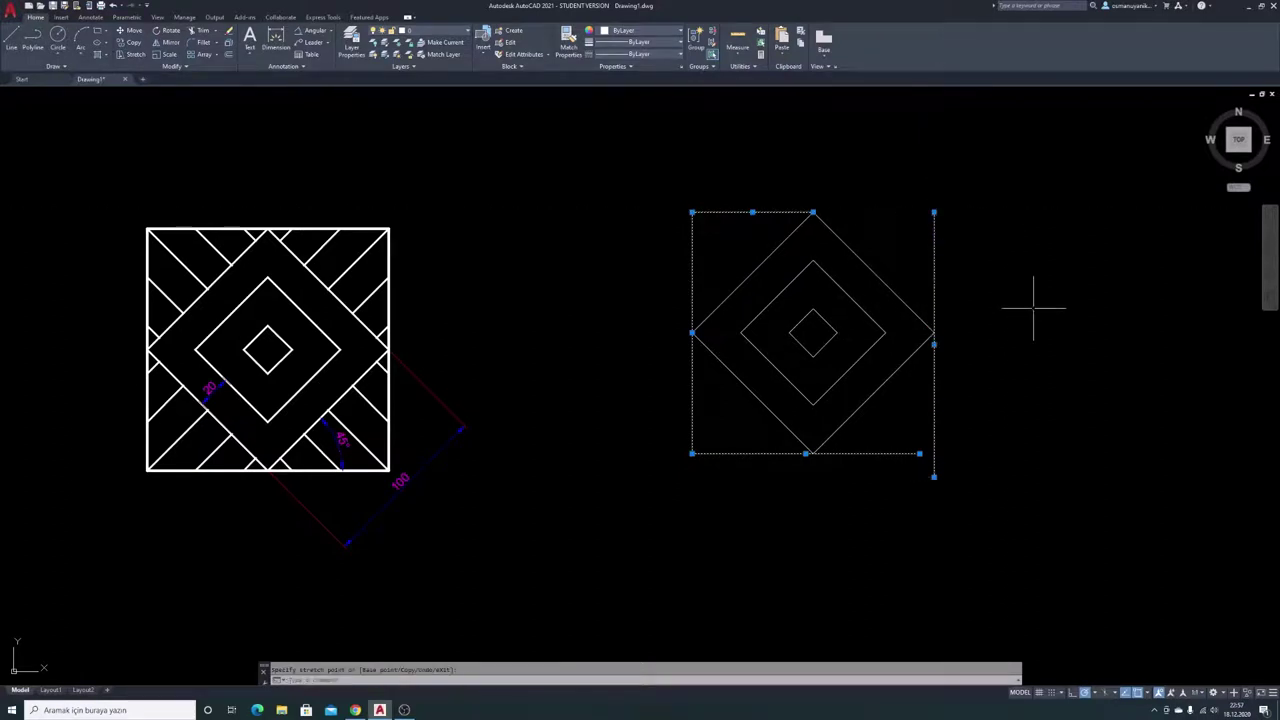
{"action": "left_click", "coordinate": [813, 212]}
{"action": "key", "text": "Escape"}
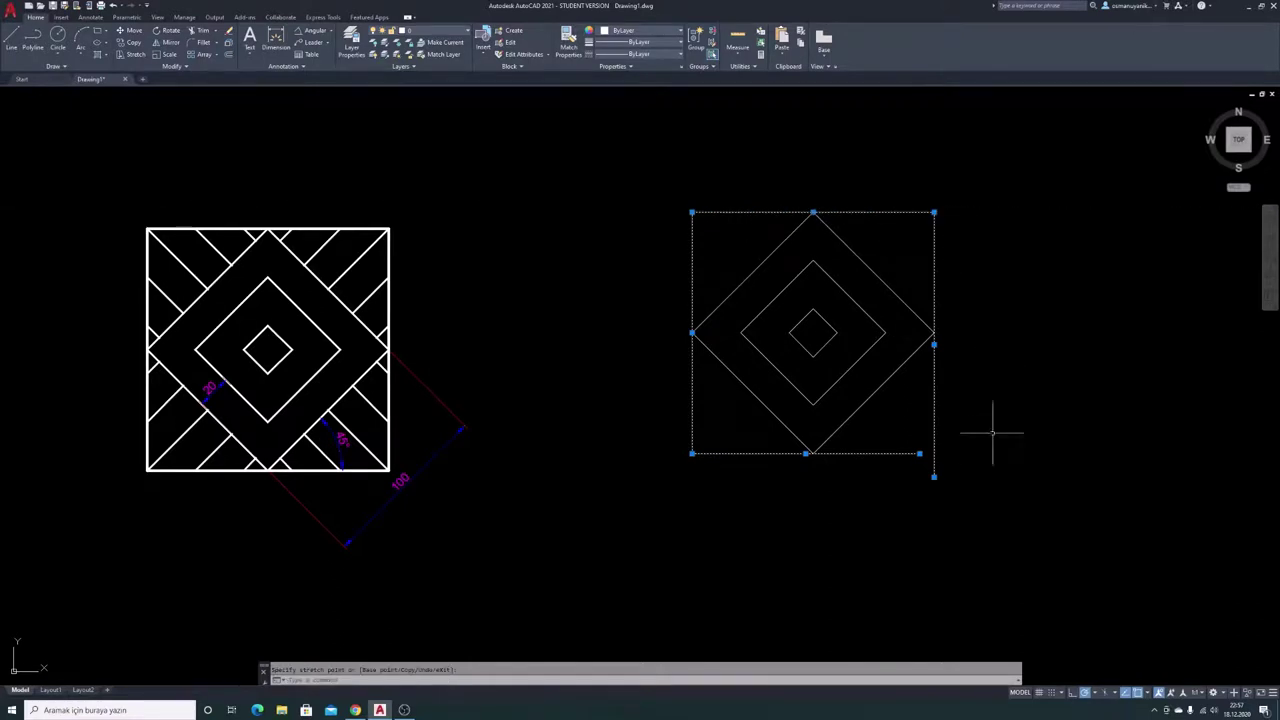
{"action": "scroll", "coordinate": [932, 478], "scroll_direction": "up", "scroll_amount": 2}
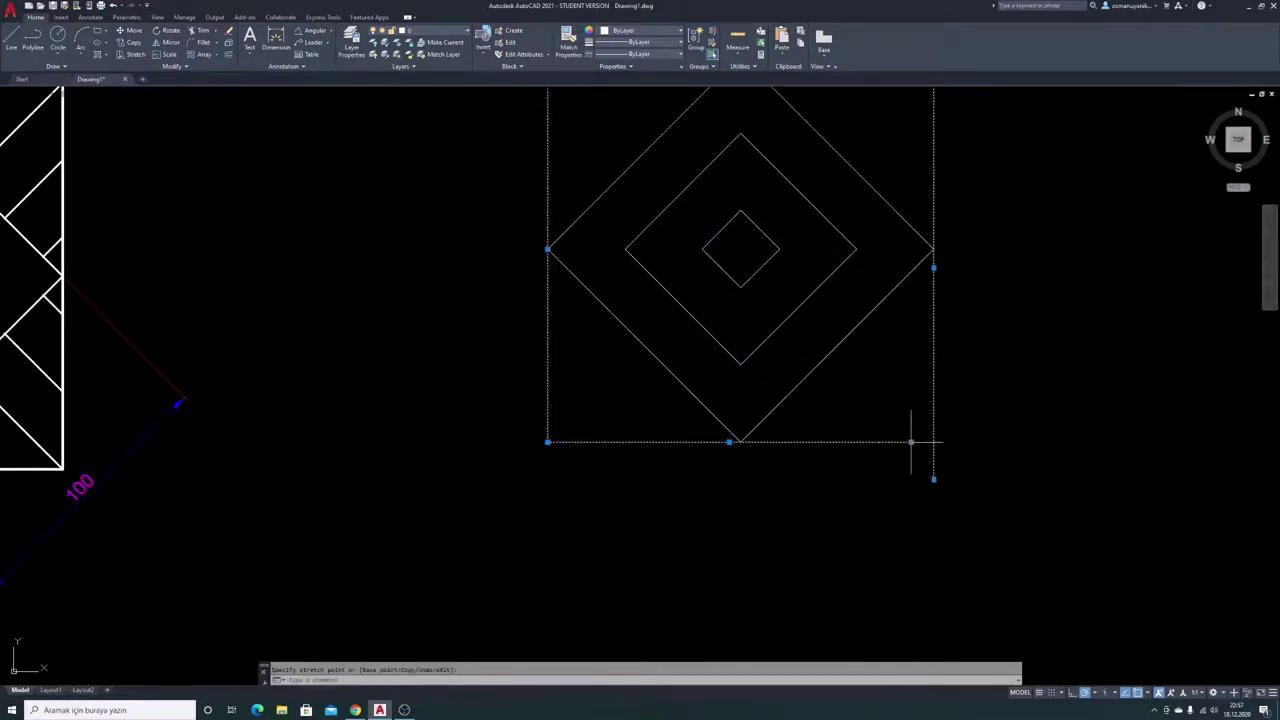
{"action": "left_click", "coordinate": [911, 441]}
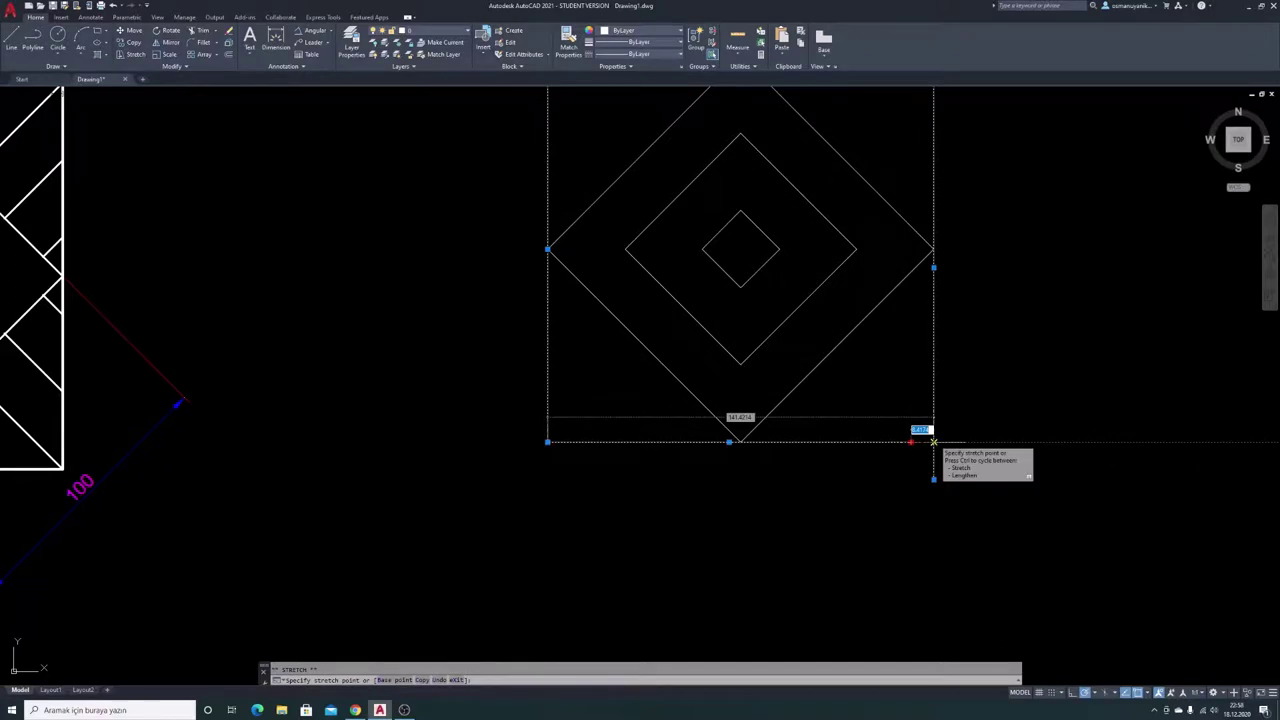
{"action": "left_click", "coordinate": [933, 441]}
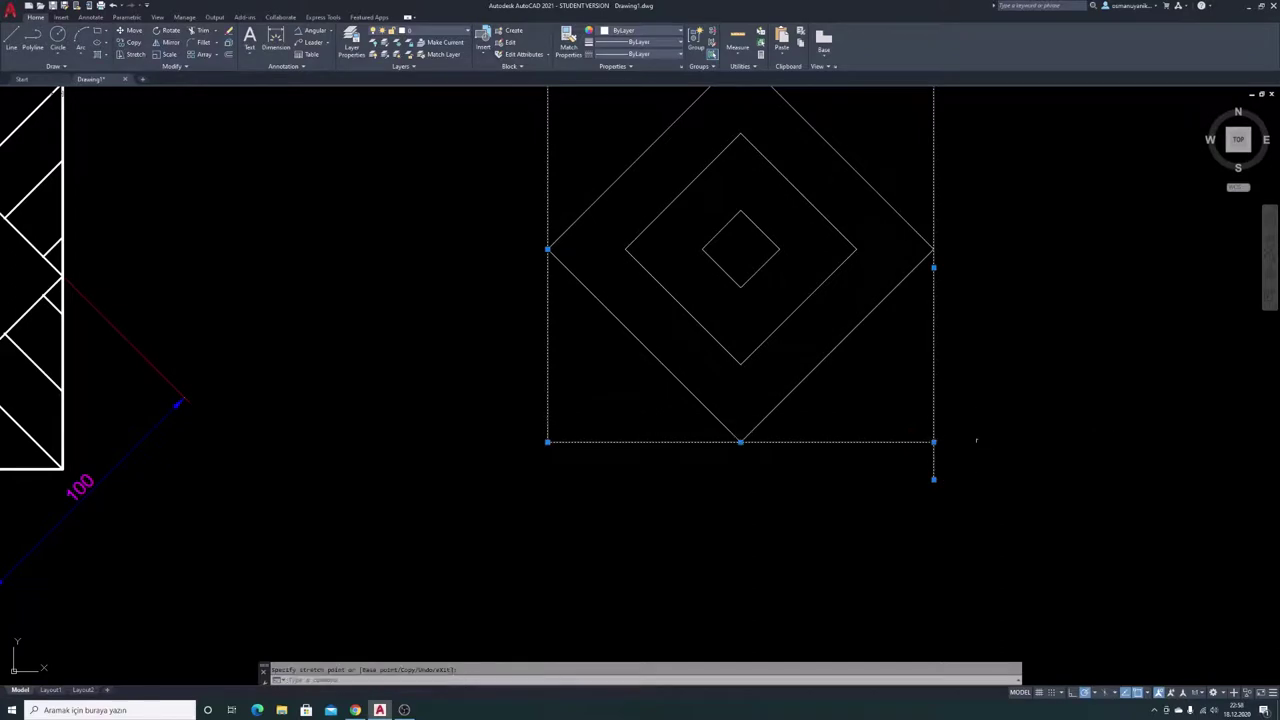
{"action": "left_click", "coordinate": [933, 441]}
{"action": "middle_click_drag", "start_coordinate": [969, 368], "coordinate": [928, 448]}
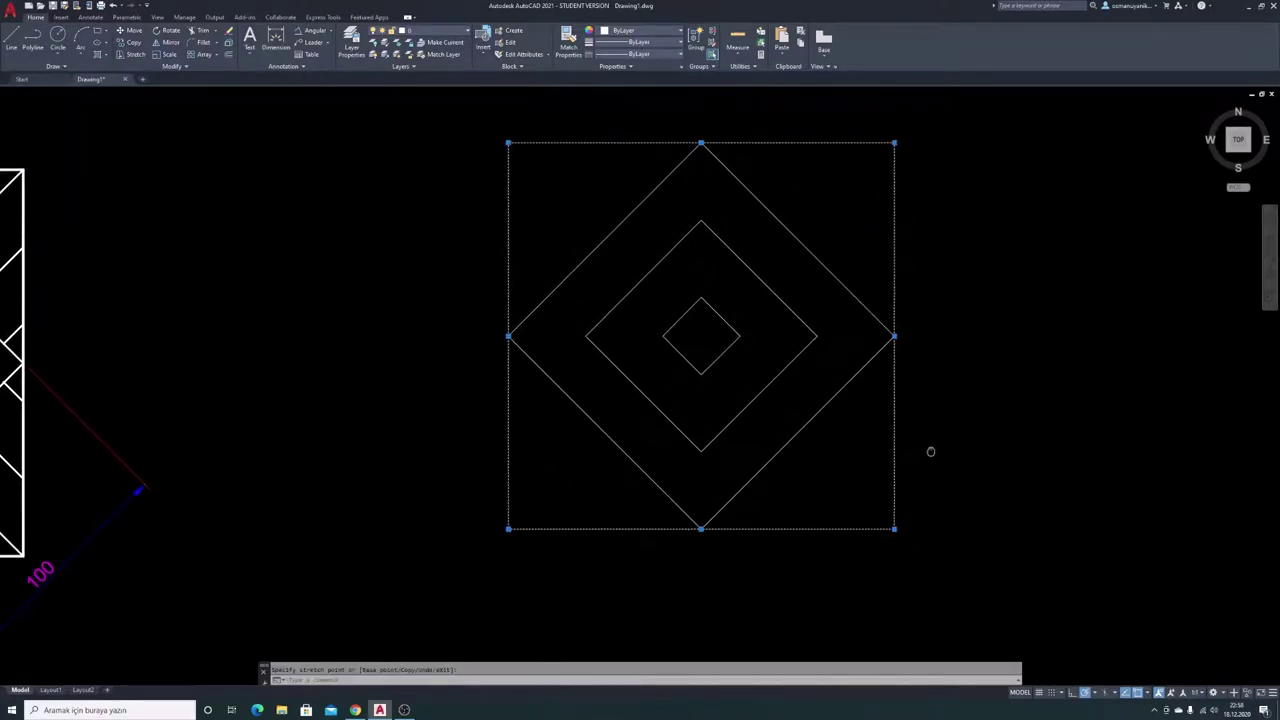
{"action": "scroll", "coordinate": [915, 440], "scroll_direction": "down", "scroll_amount": 2}
{"action": "key", "text": "Escape"}
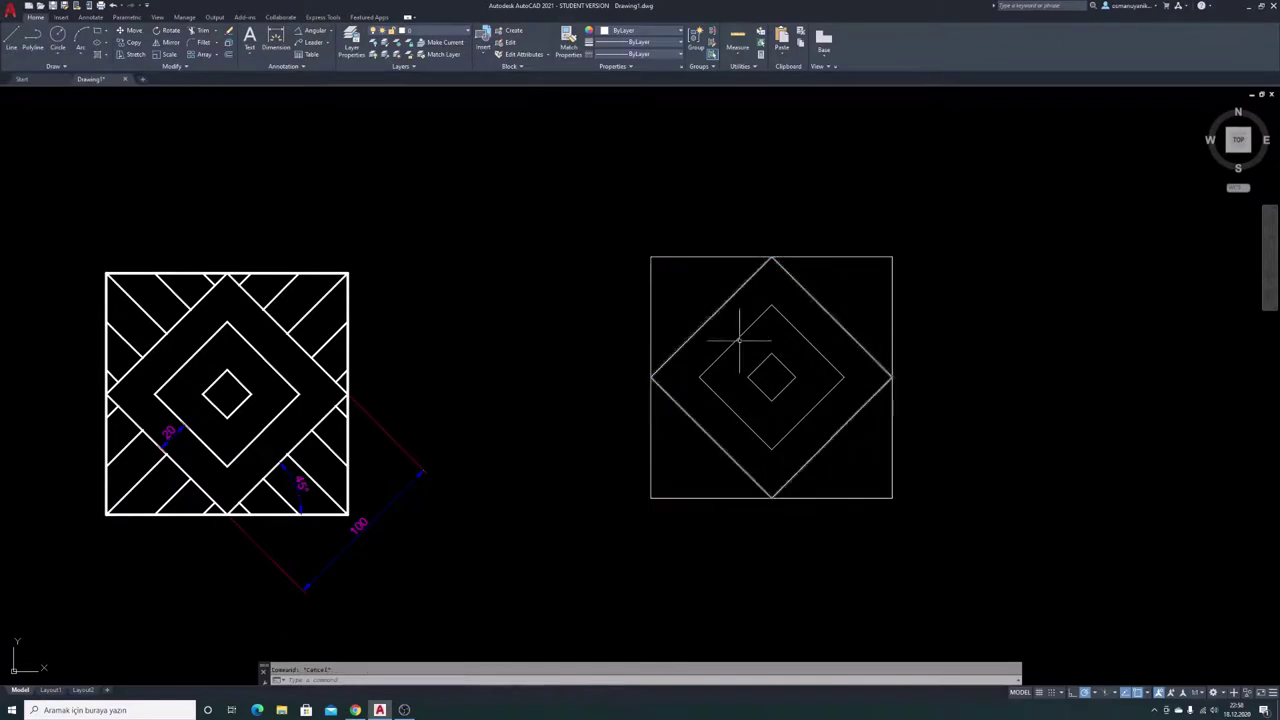
- Draw a diagonal line from the square's top-left corner to the diamond edge's midpoint
{"action": "key", "text": "l"}
{"action": "key", "text": "Return"}
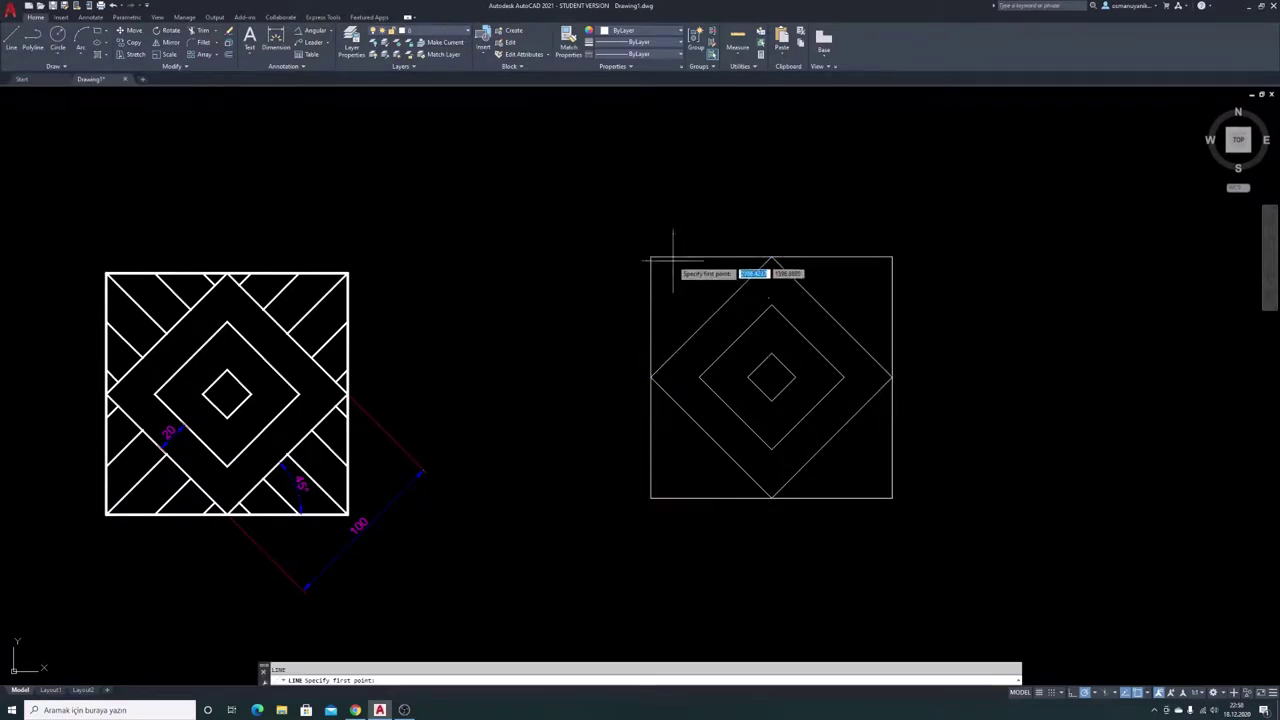
{"action": "left_click", "coordinate": [650, 257]}
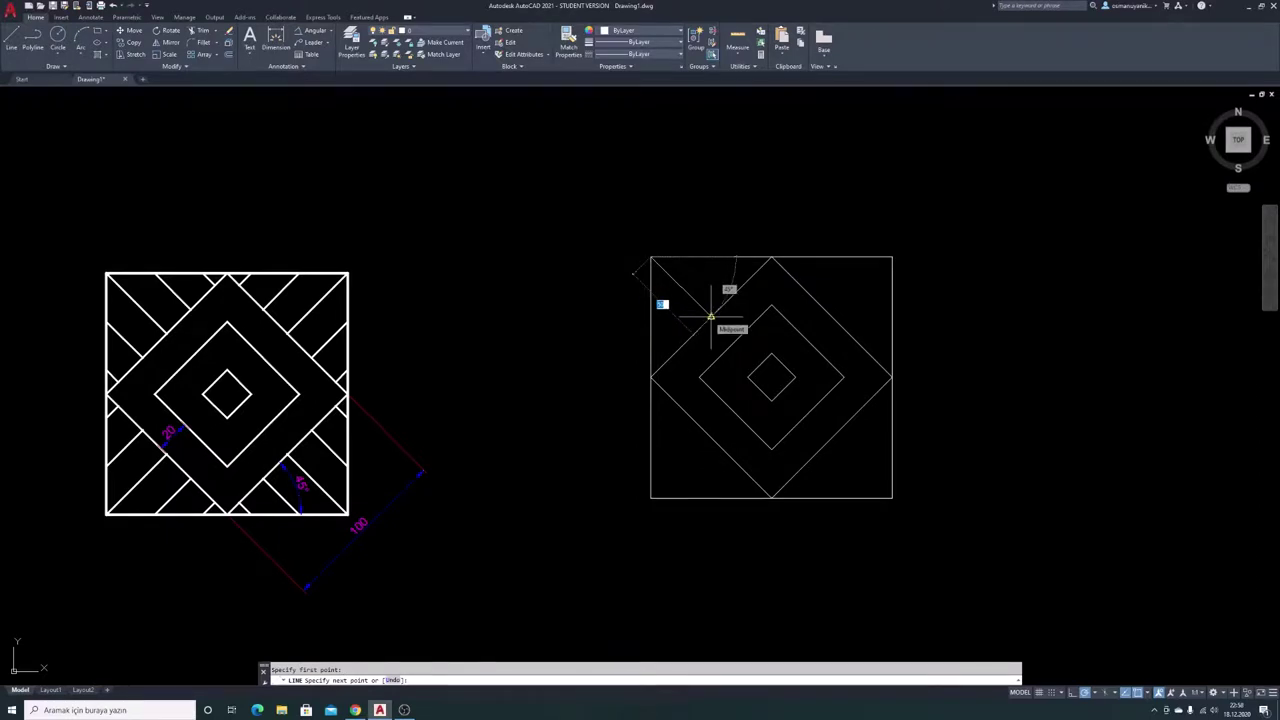
{"action": "key", "text": "Return"}
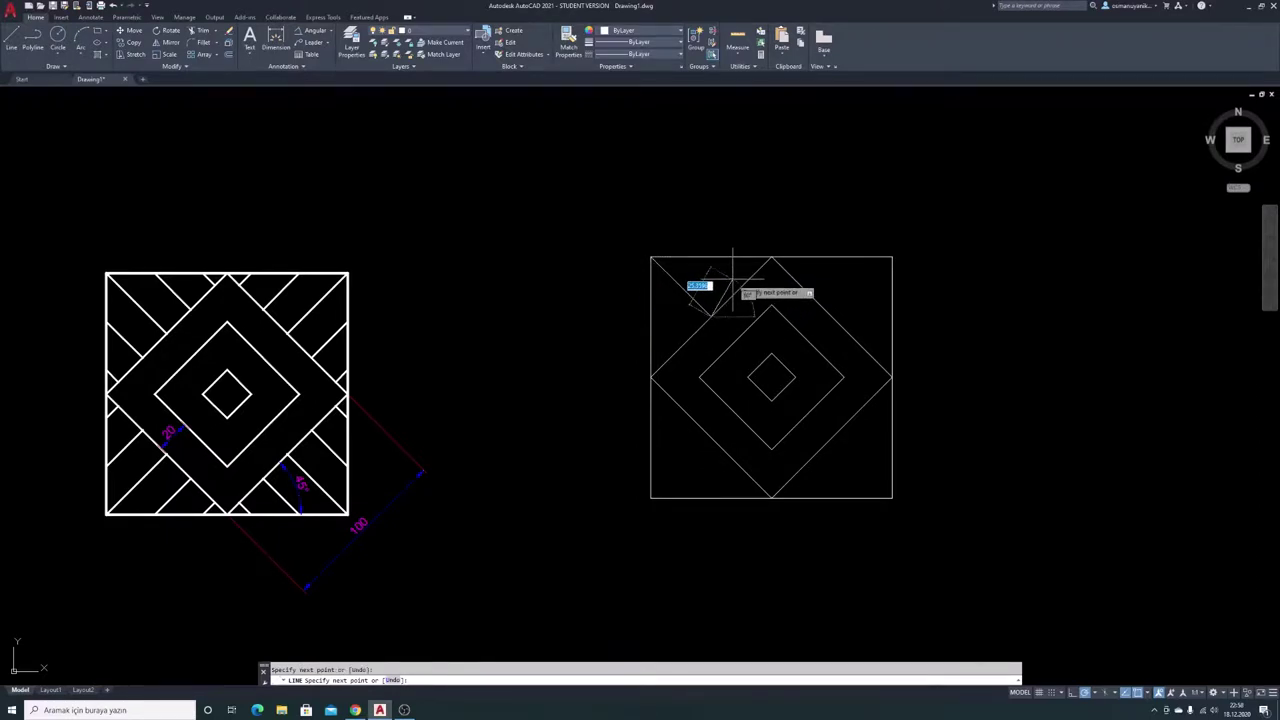
{"action": "key", "text": "Return"}
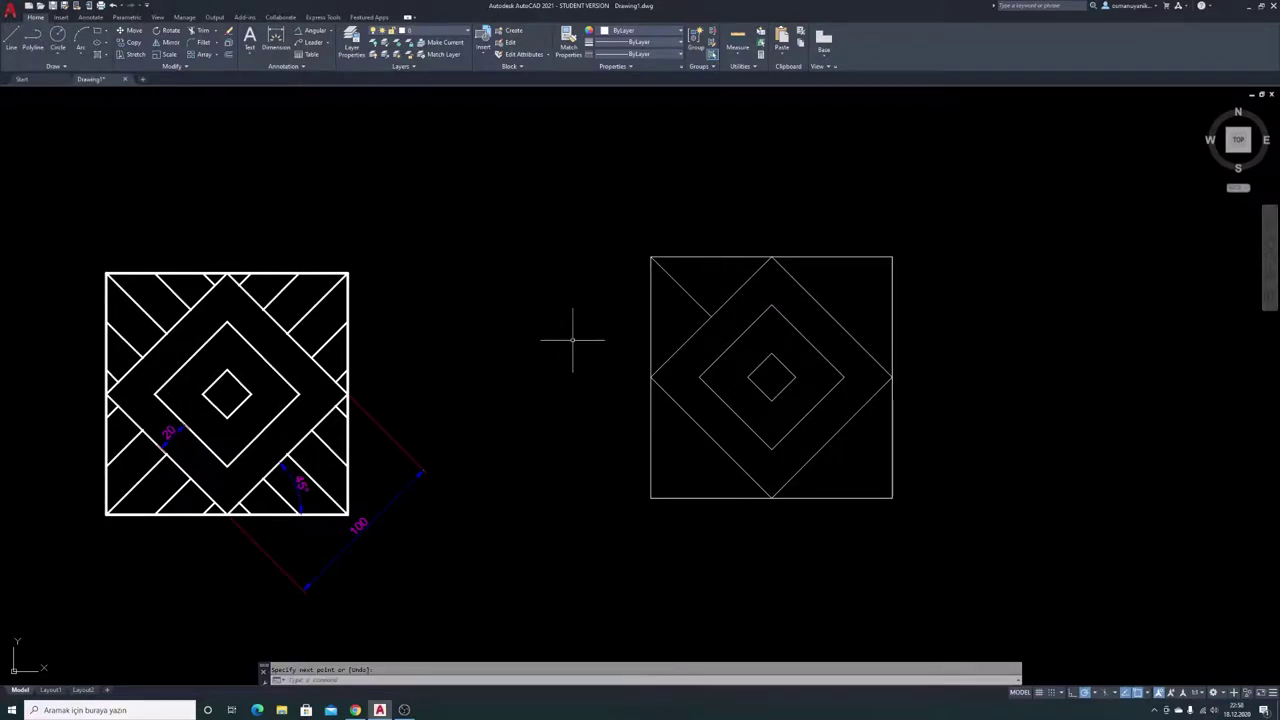
- Offset the diagonal repeatedly at 20 spacing to create parallel stripes
{"action": "key", "text": "Return"}
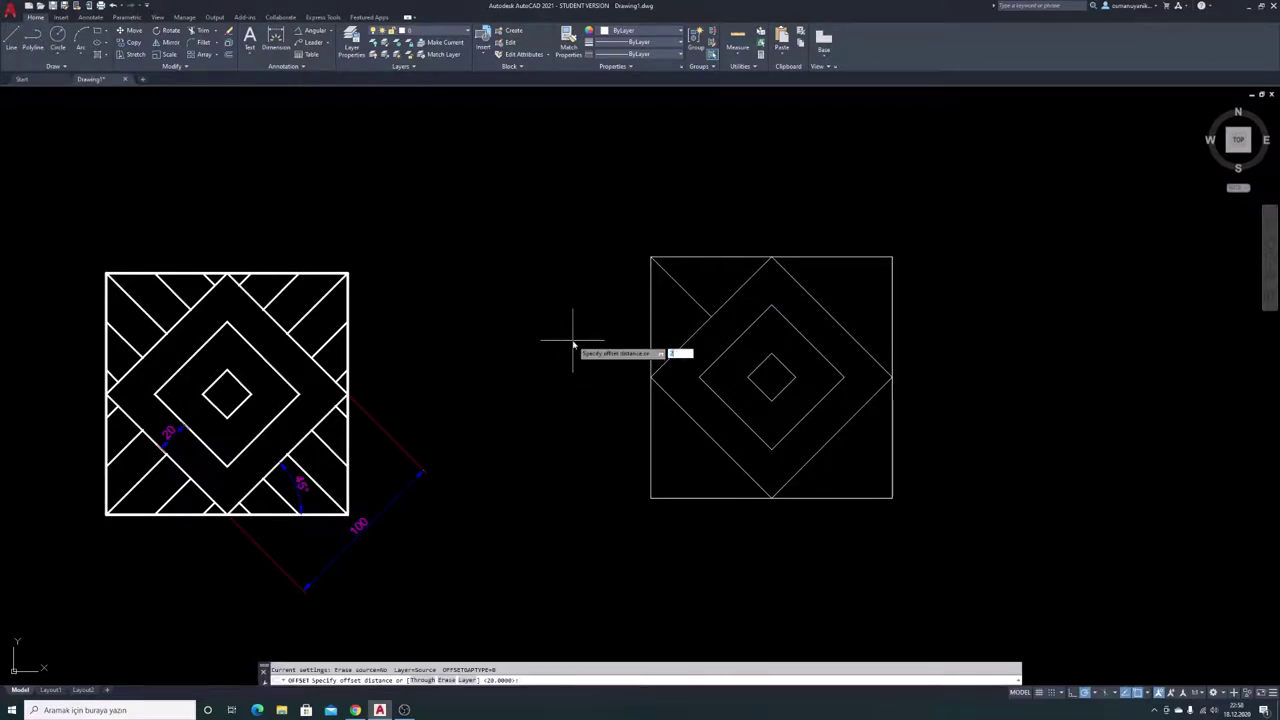
{"action": "type", "text": "0"}
{"action": "key", "text": "Return"}
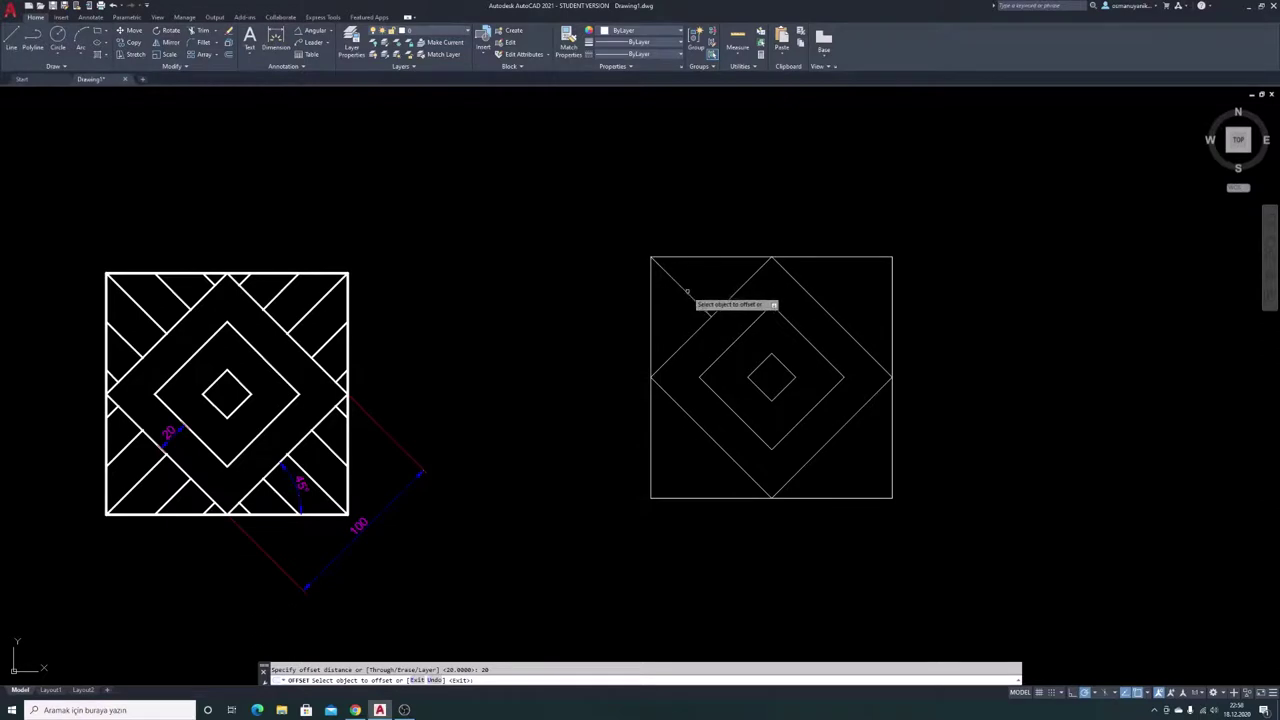
{"action": "left_click", "coordinate": [686, 291]}
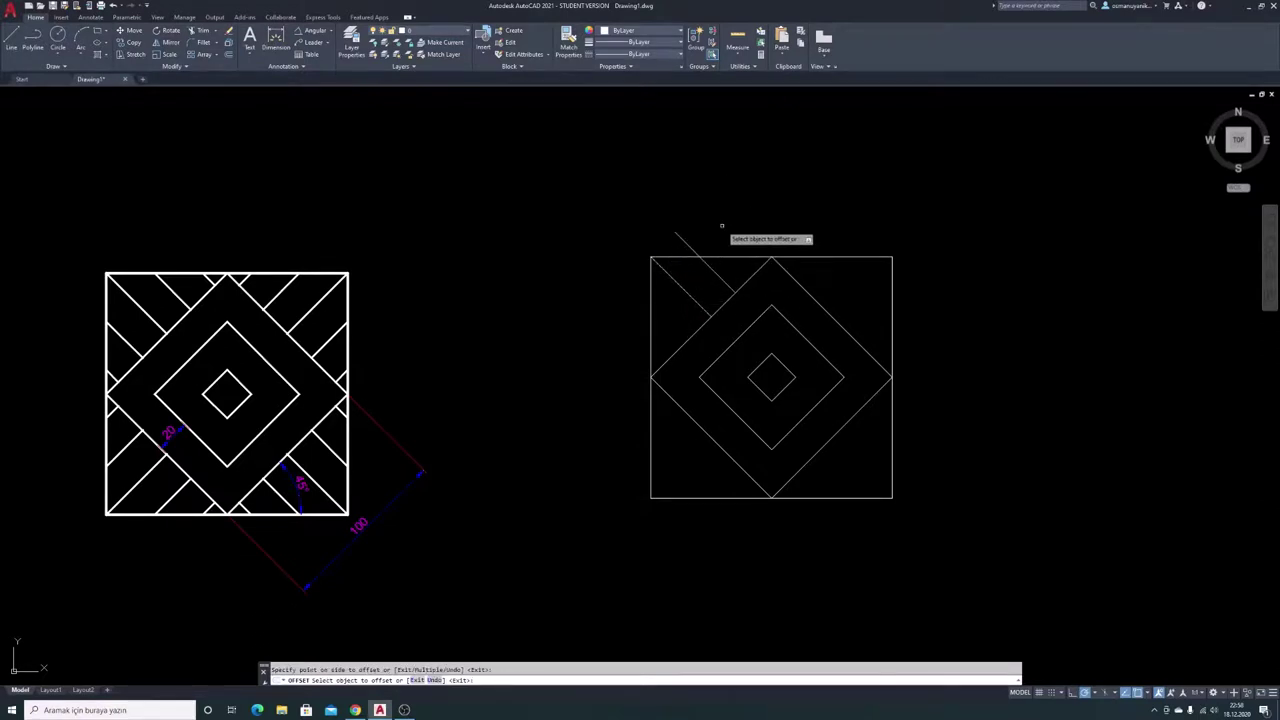
{"action": "left_click", "coordinate": [686, 243]}
{"action": "left_click", "coordinate": [732, 205]}
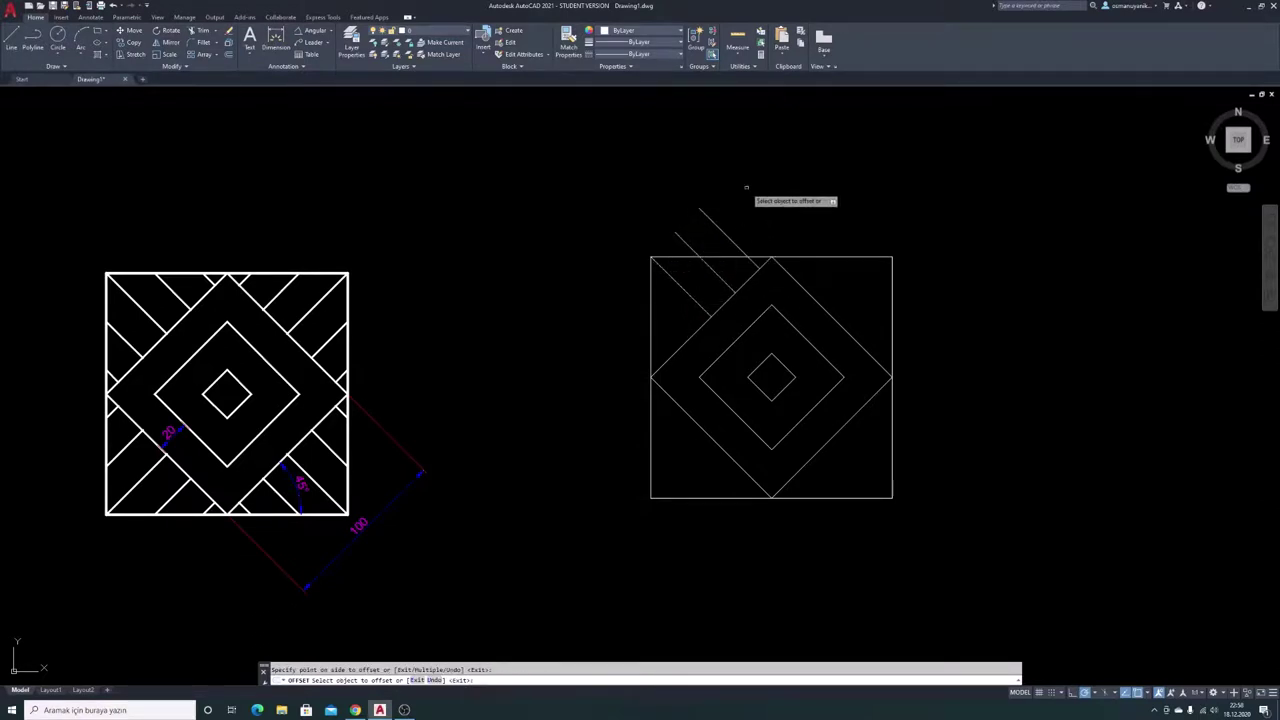
{"action": "left_click", "coordinate": [688, 295]}
{"action": "left_click", "coordinate": [580, 323]}
{"action": "left_click", "coordinate": [671, 326]}
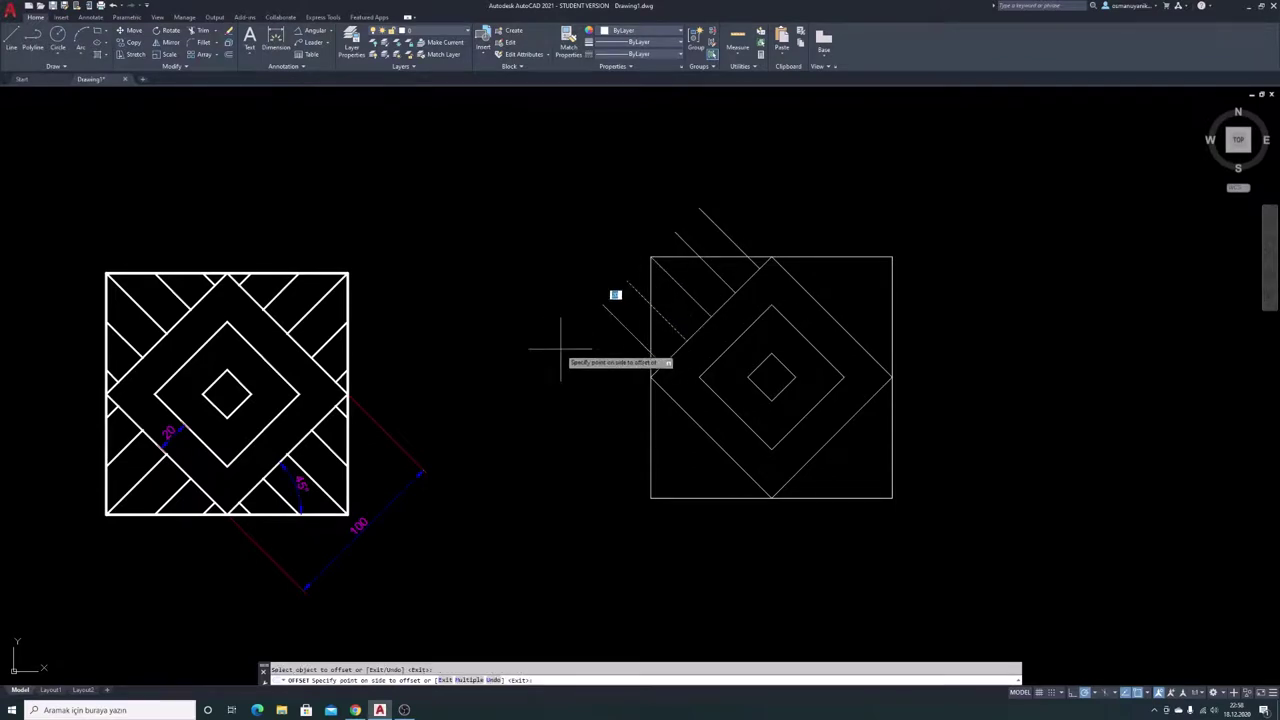
{"action": "left_click", "coordinate": [565, 356]}
{"action": "key", "text": "Return"}
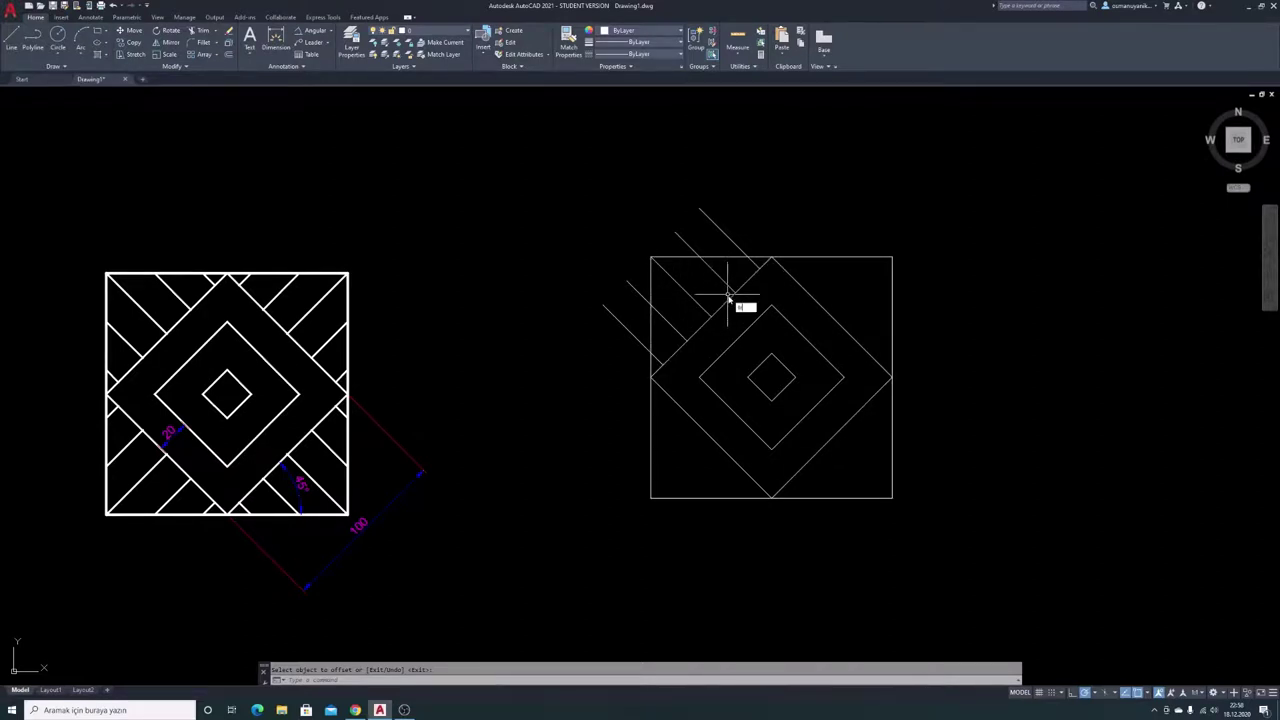
- Trim the stripe ends overhanging the square's top and left edges
{"action": "type", "text": "tr"}
{"action": "key", "text": "Return"}
{"action": "left_click", "coordinate": [681, 240]}
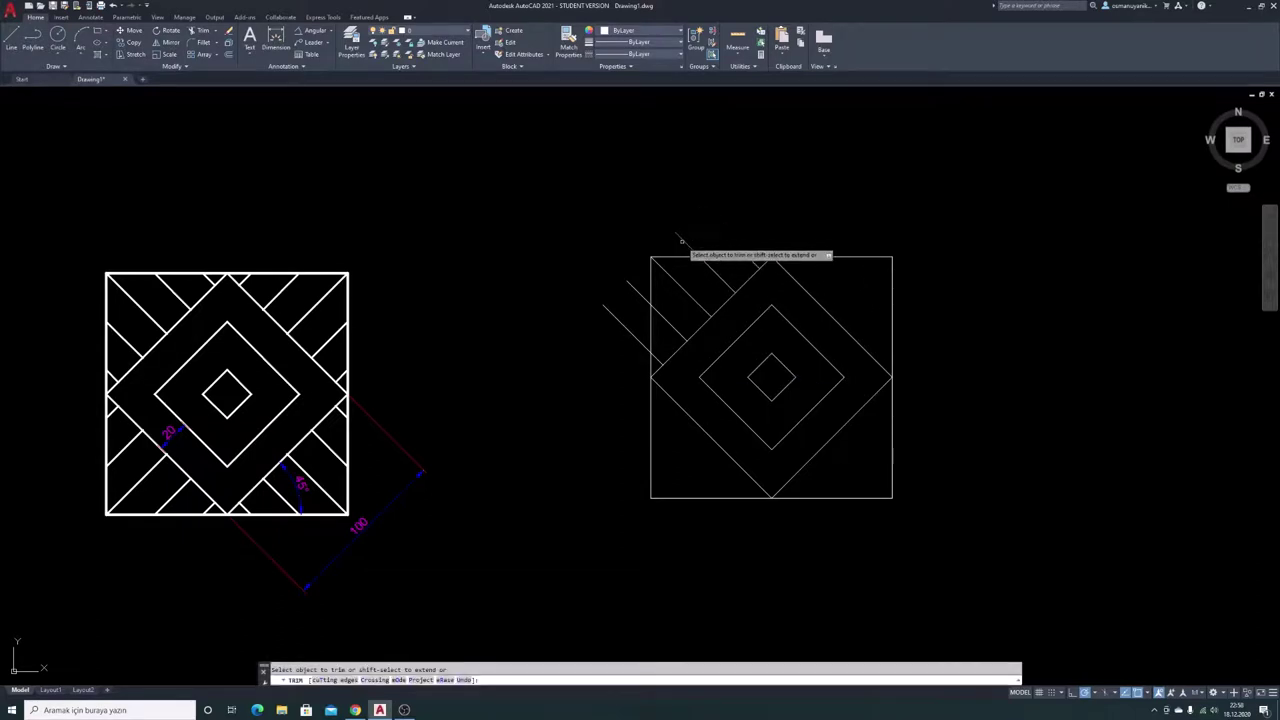
{"action": "left_click", "coordinate": [628, 284]}
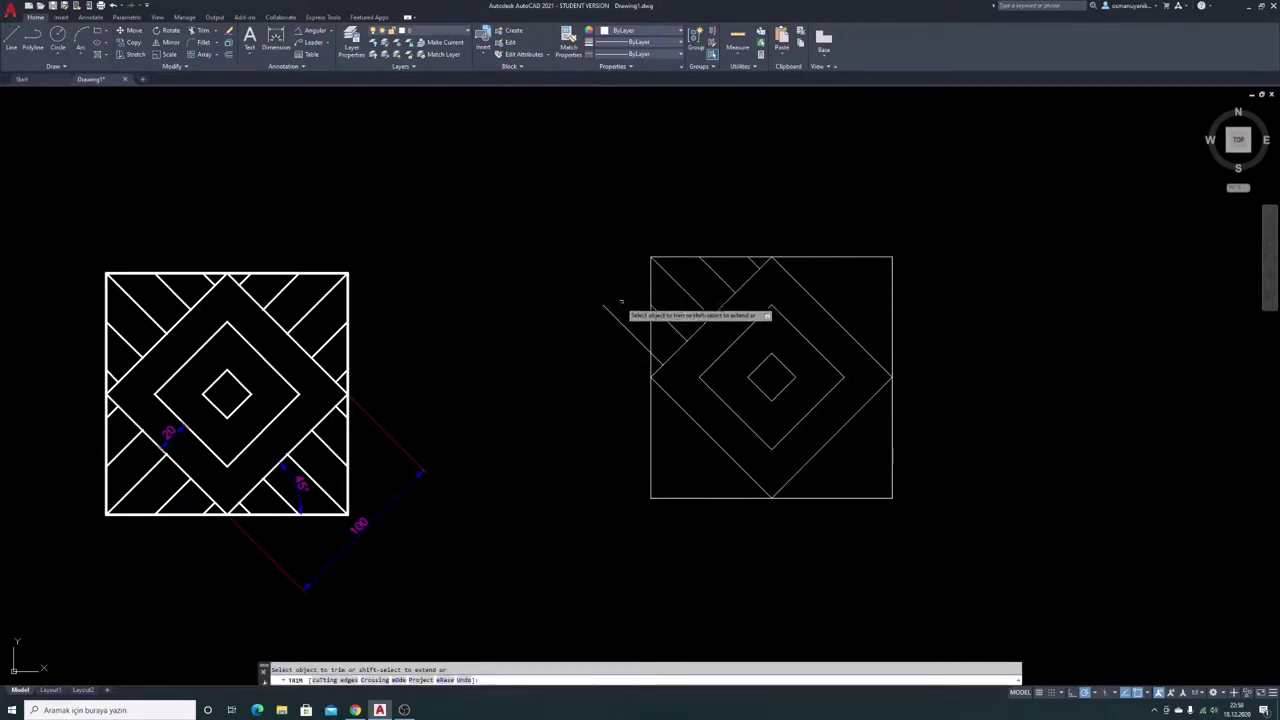
{"action": "left_click", "coordinate": [610, 312]}
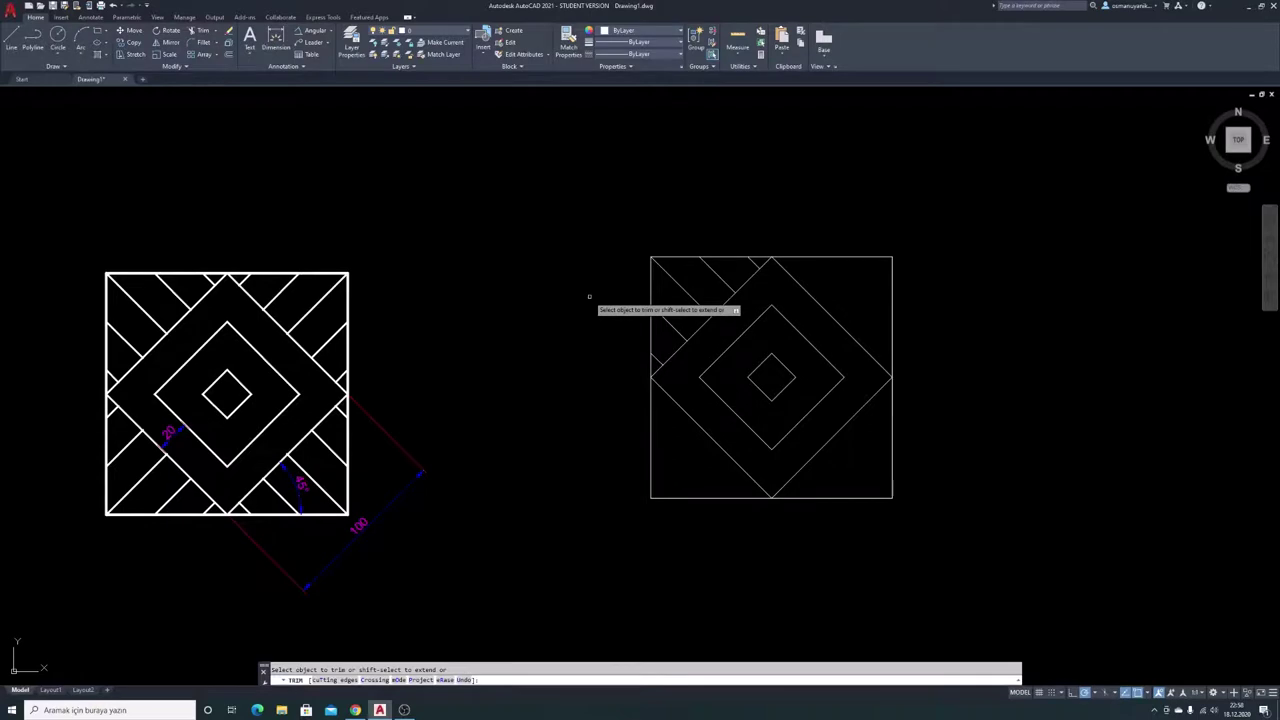
{"action": "key", "text": "Return"}
{"action": "type", "text": "MI"}
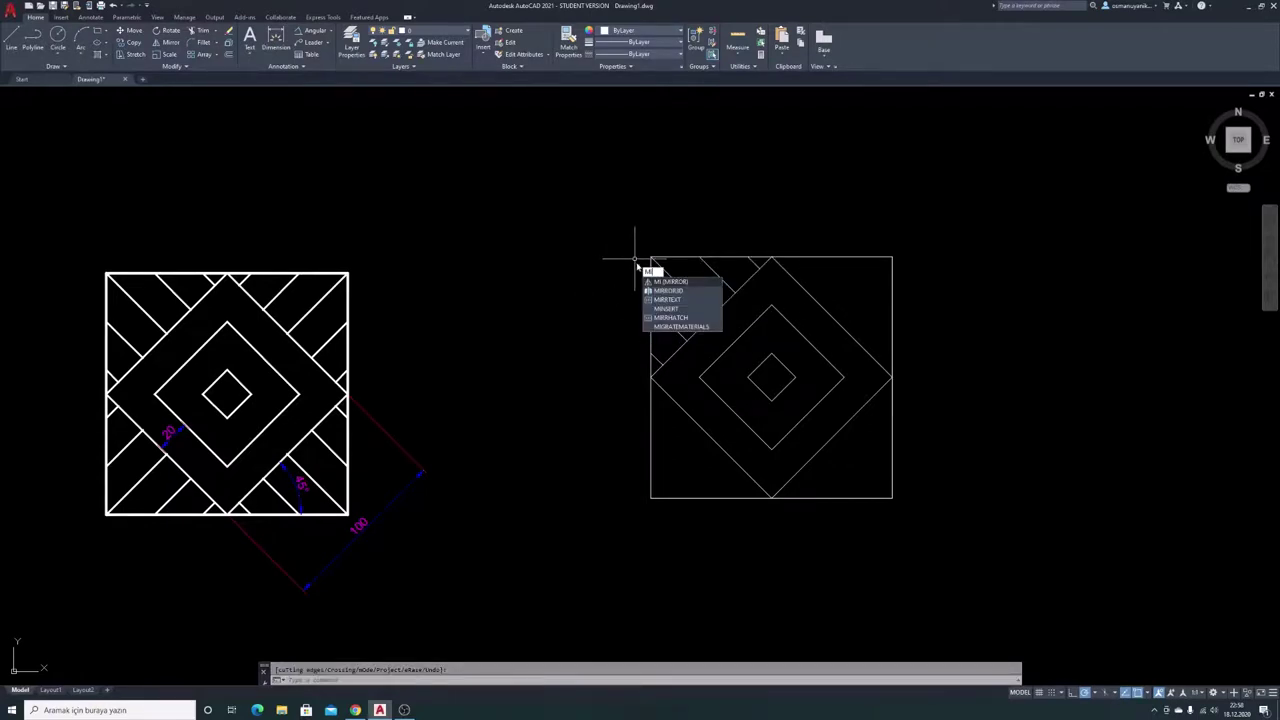
- Mirror the top-left diagonal lines about the vertical top-to-bottom midpoint axis, keeping the originals
{"action": "key", "text": "Return"}
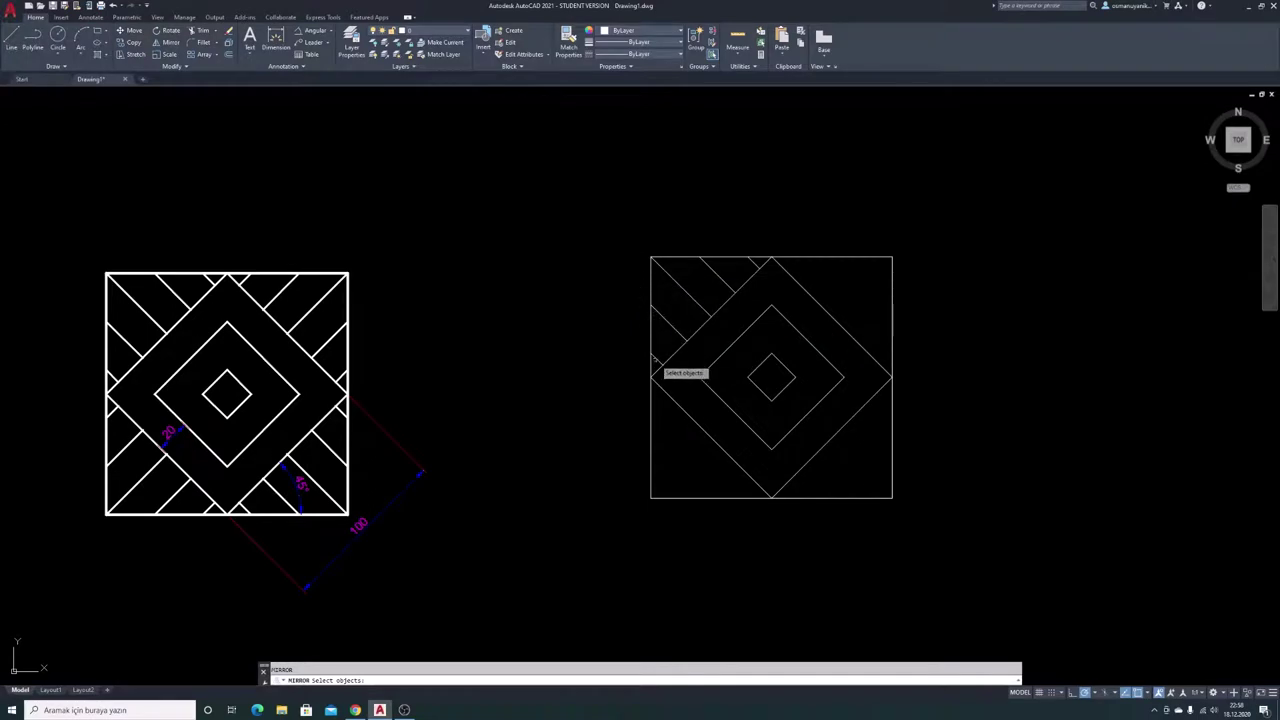
{"action": "left_click", "coordinate": [670, 323]}
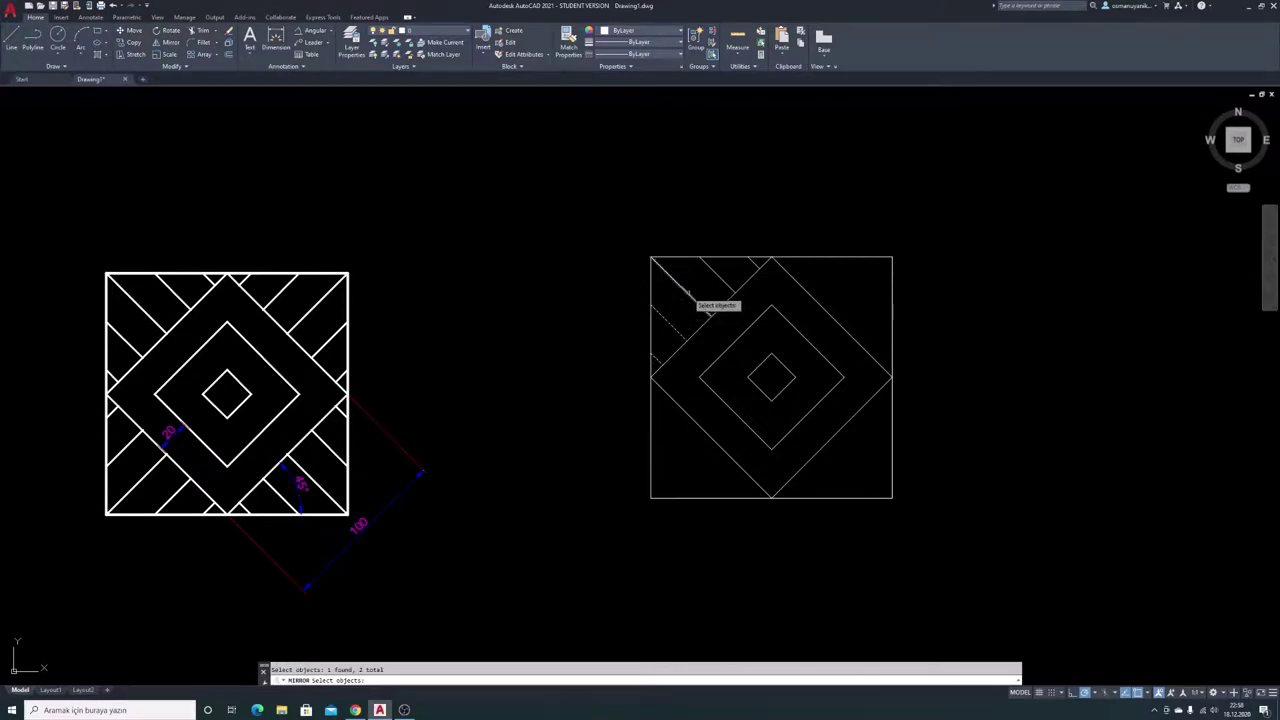
{"action": "left_click", "coordinate": [688, 293]}
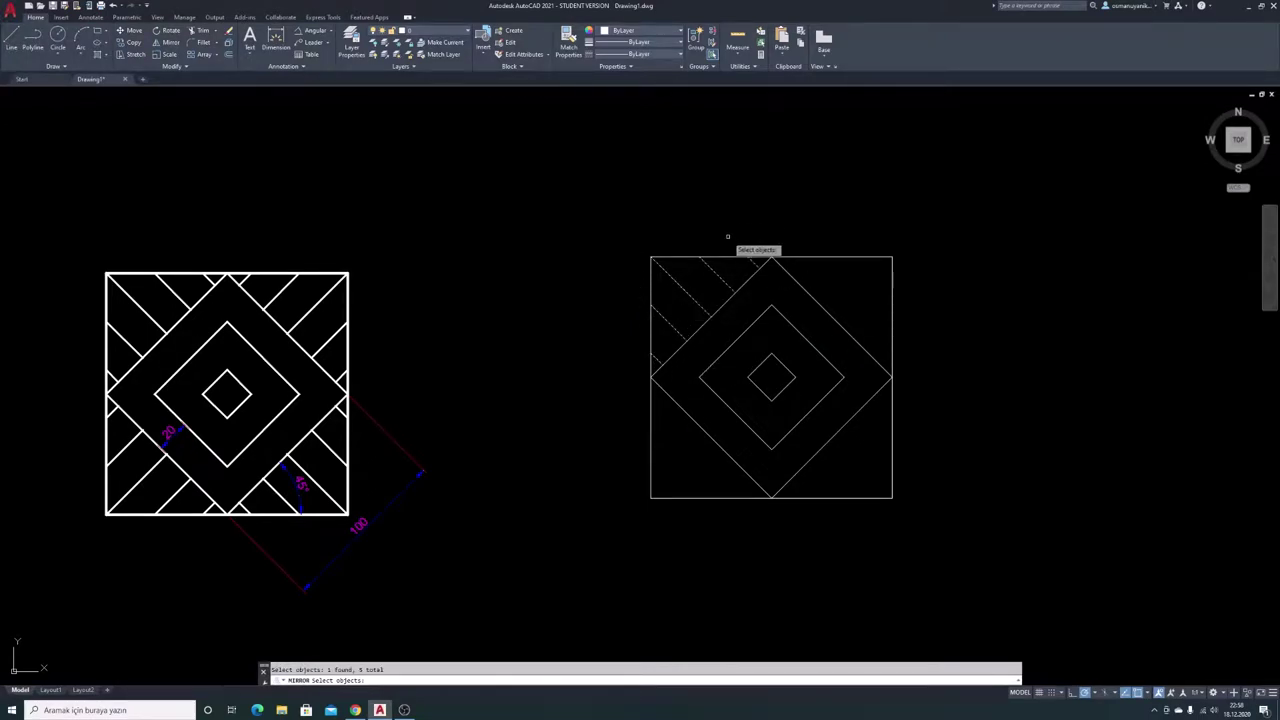
{"action": "key", "text": "Return"}
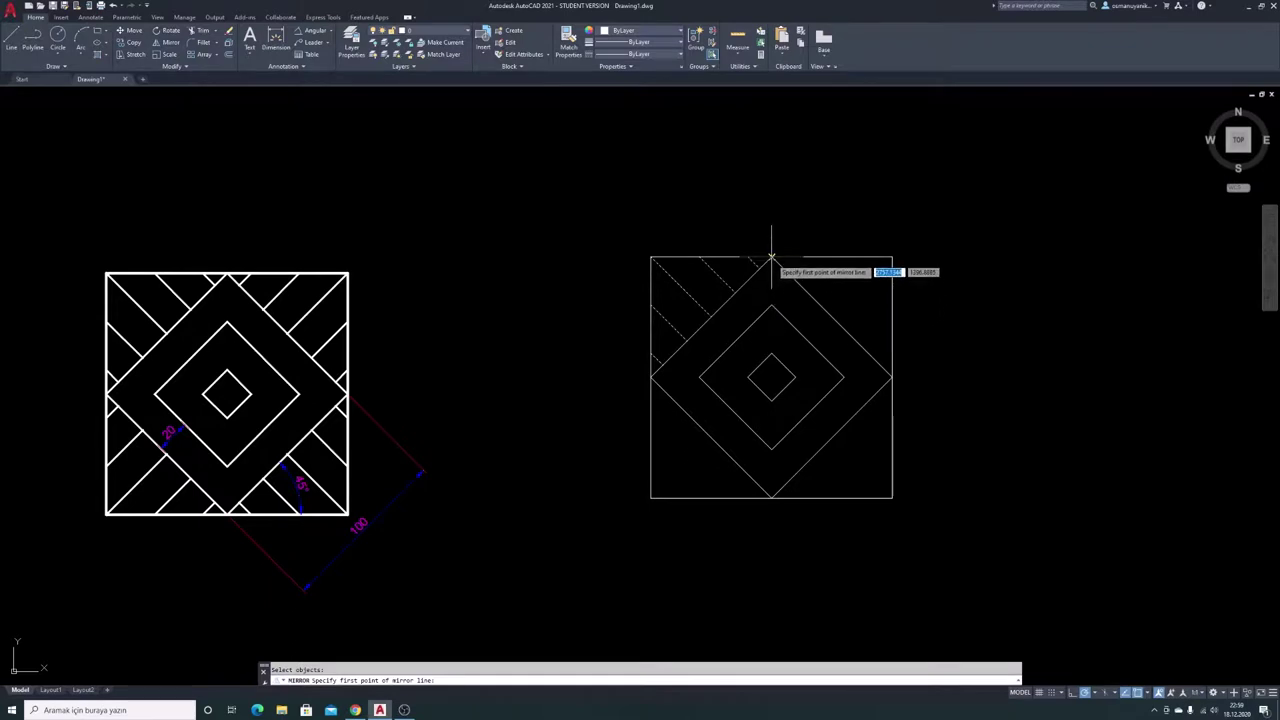
{"action": "left_click", "coordinate": [772, 258]}
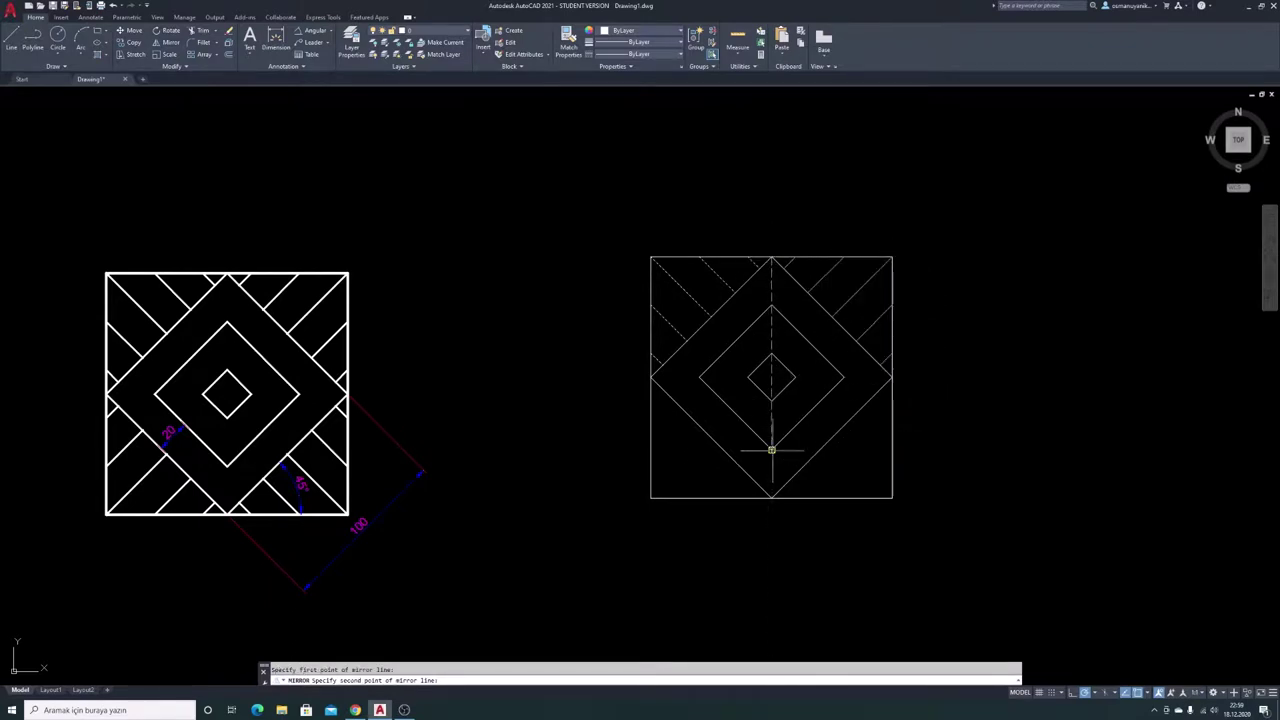
{"action": "left_click", "coordinate": [771, 497]}
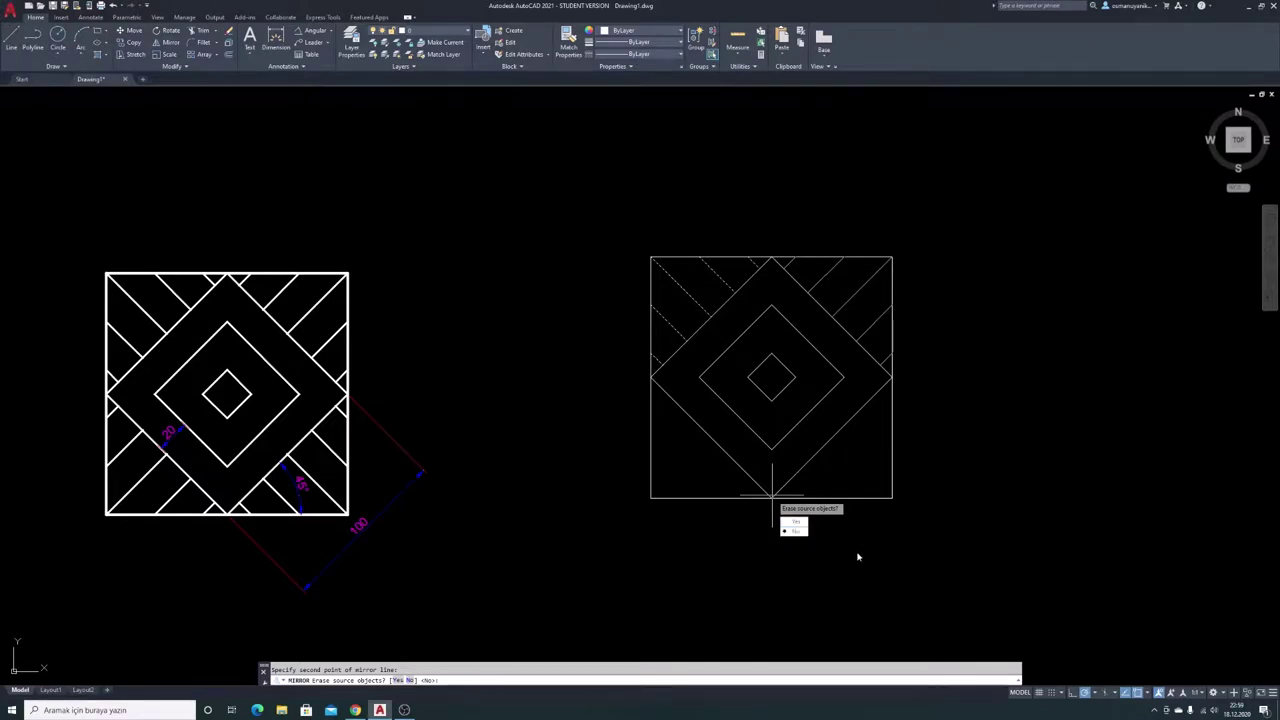
{"action": "key", "text": "Return"}
{"action": "key", "text": "Return"}
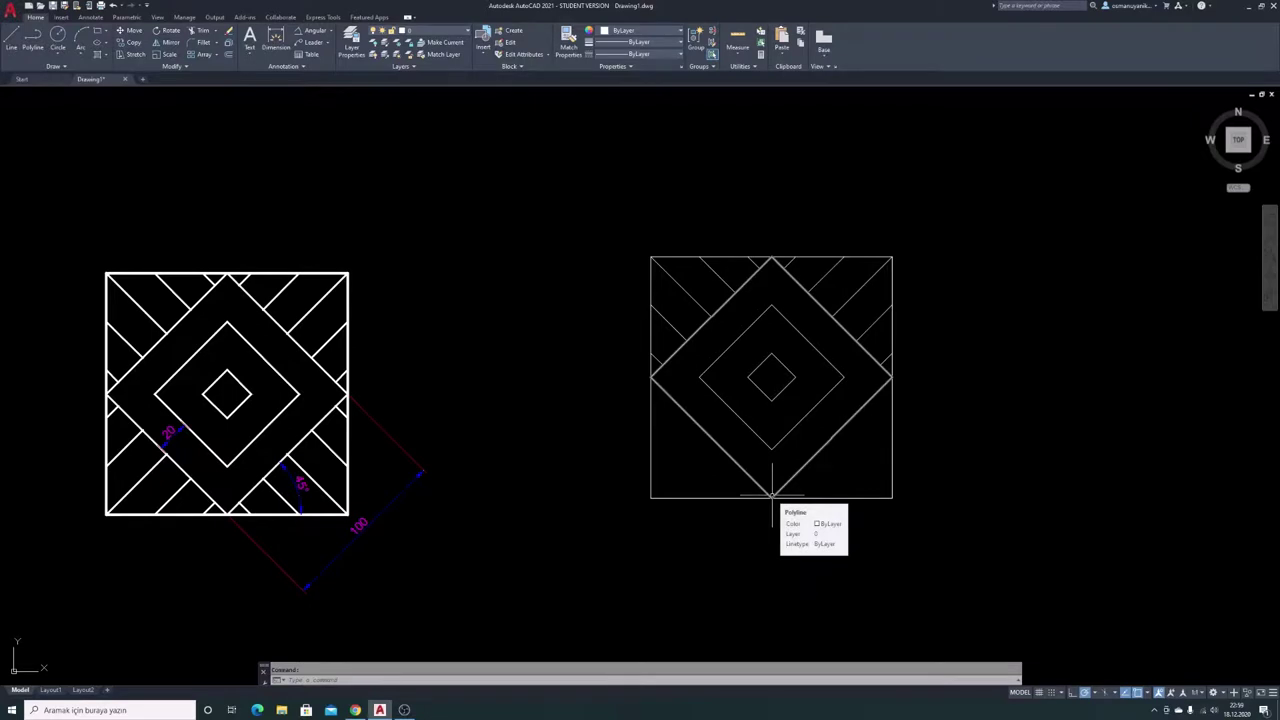
- Mirror the top-left and top-right stripes (excluding the right edge) about the horizontal centre line, keeping sources
{"action": "type", "text": "MI"}
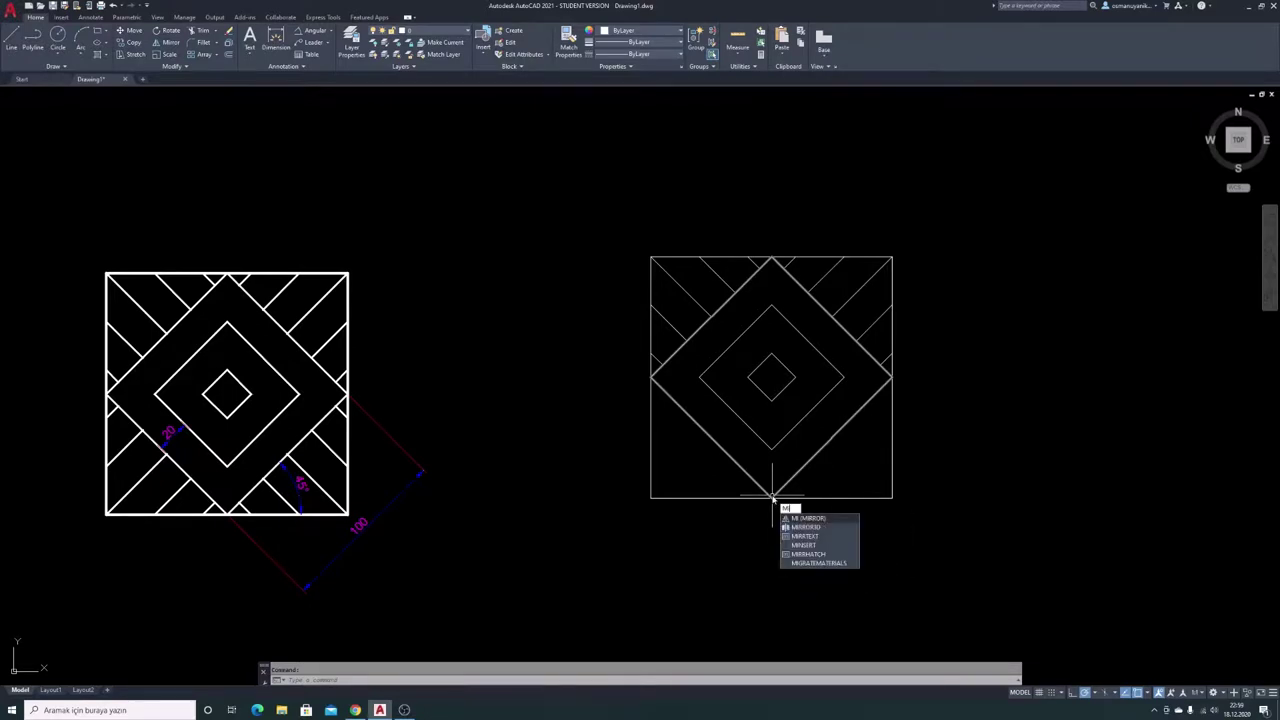
{"action": "key", "text": "Return"}
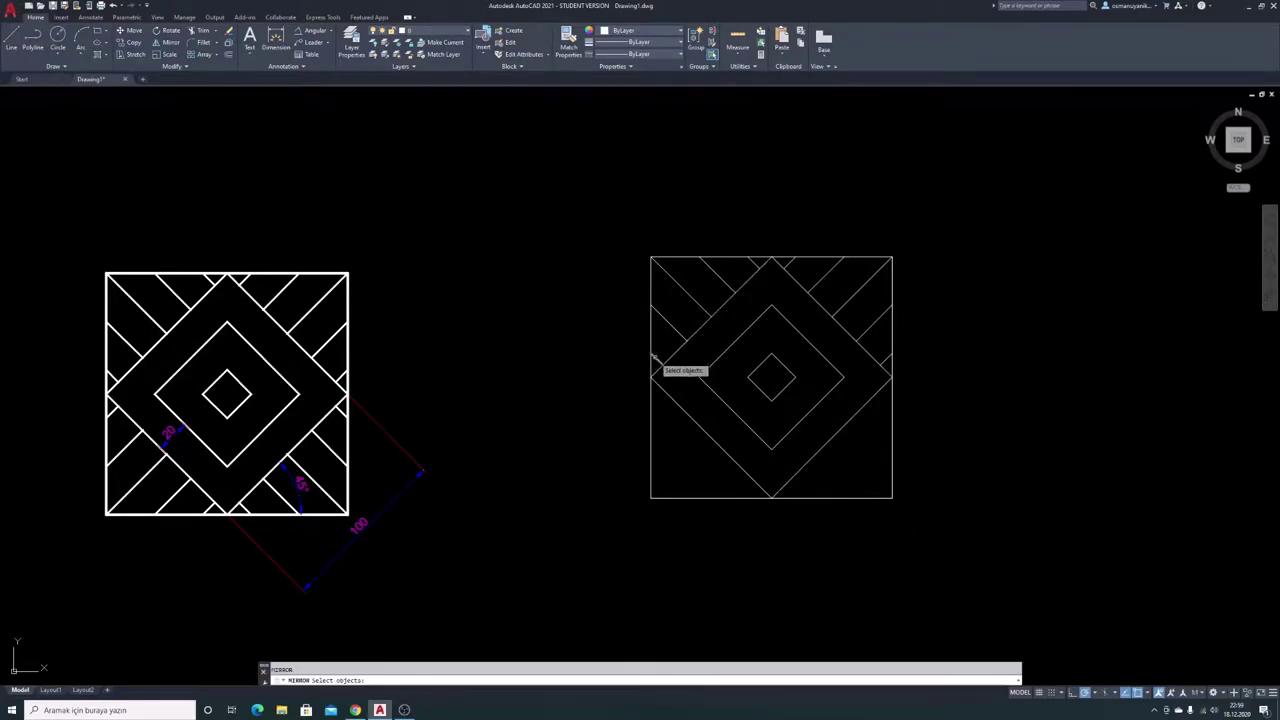
{"action": "left_click", "coordinate": [656, 357]}
{"action": "left_click", "coordinate": [680, 331]}
{"action": "left_click", "coordinate": [704, 311]}
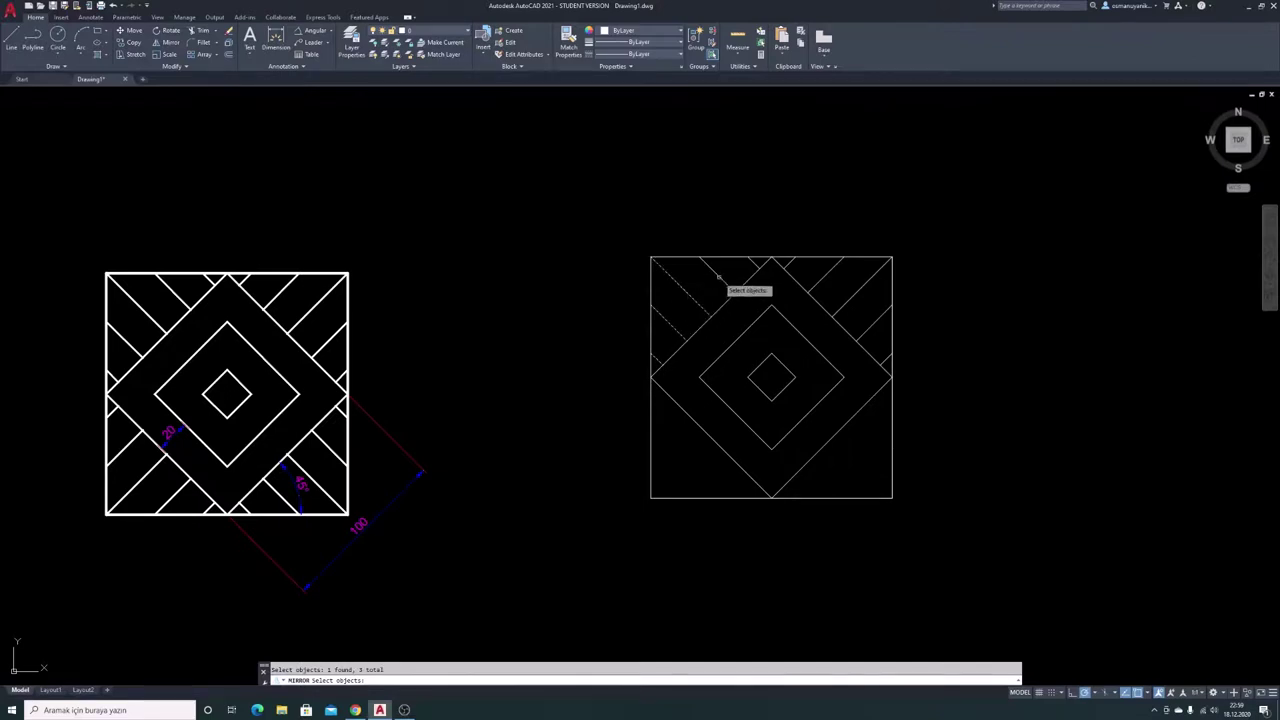
{"action": "left_click", "coordinate": [719, 277]}
{"action": "left_click", "coordinate": [752, 261]}
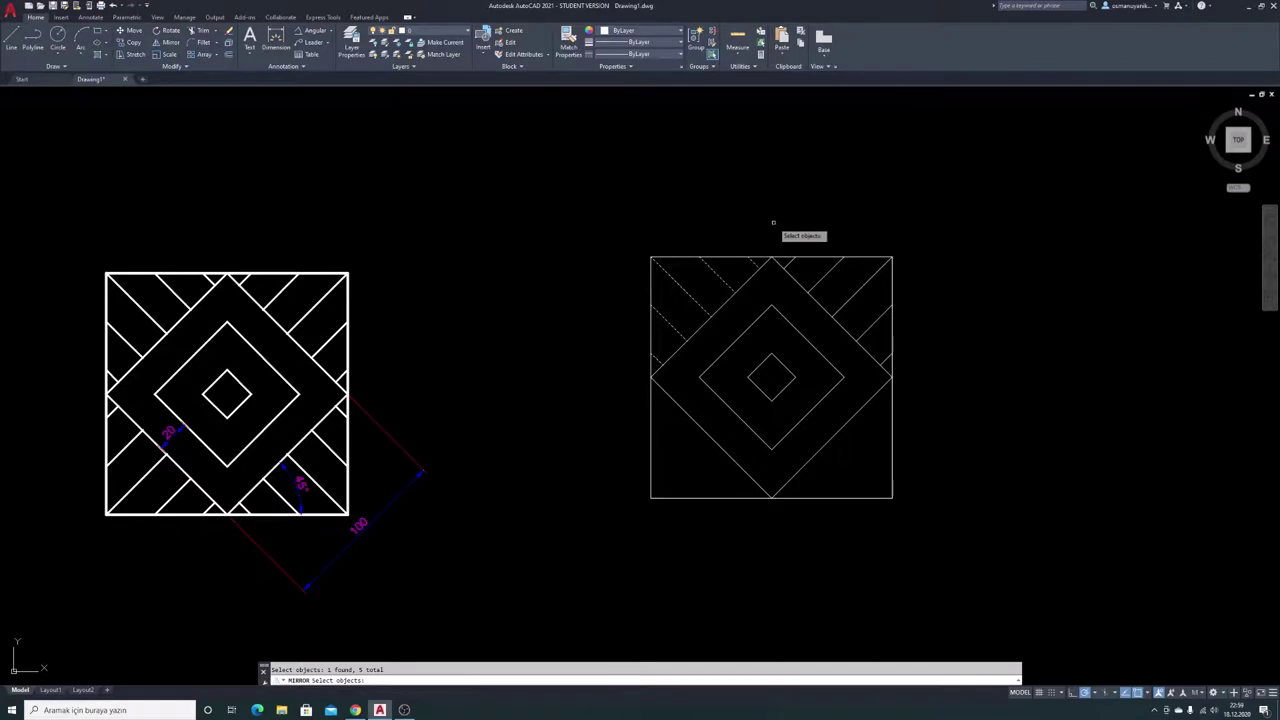
{"action": "left_click", "coordinate": [775, 217]}
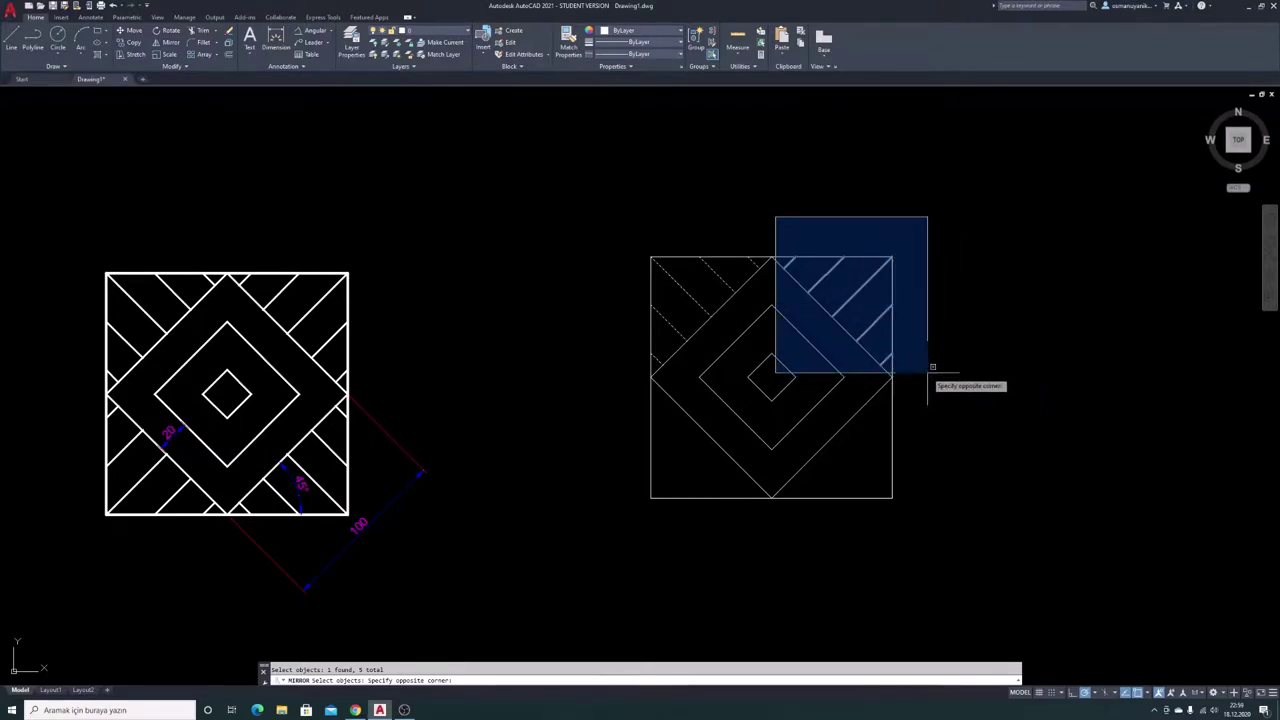
{"action": "left_click", "coordinate": [929, 371]}
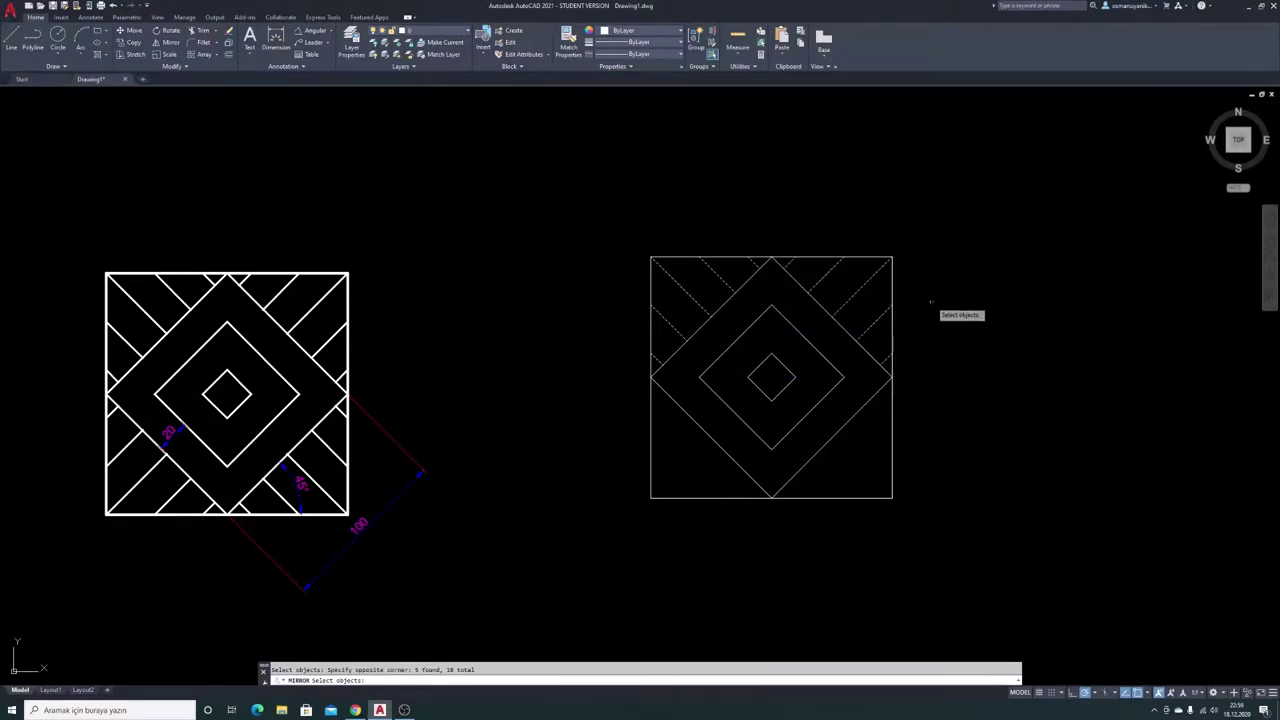
{"action": "left_click", "coordinate": [892, 290]}
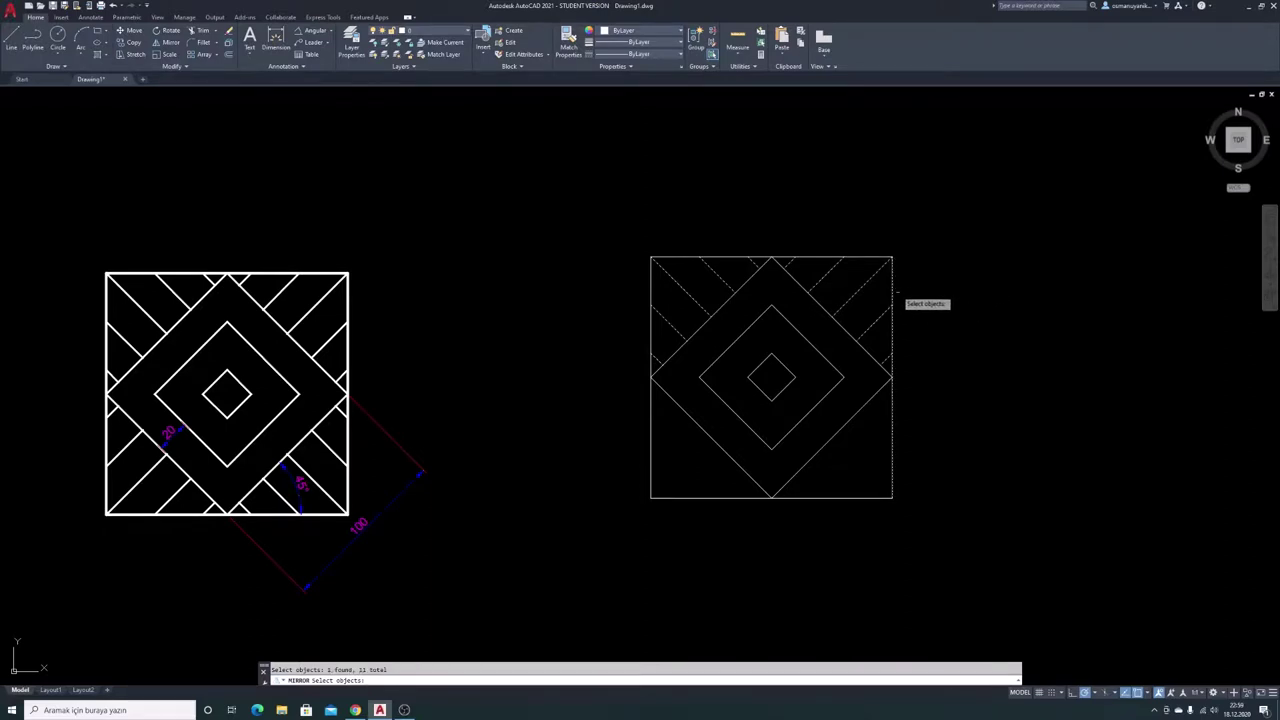
{"action": "left_click", "coordinate": [892, 290], "text": "shift"}
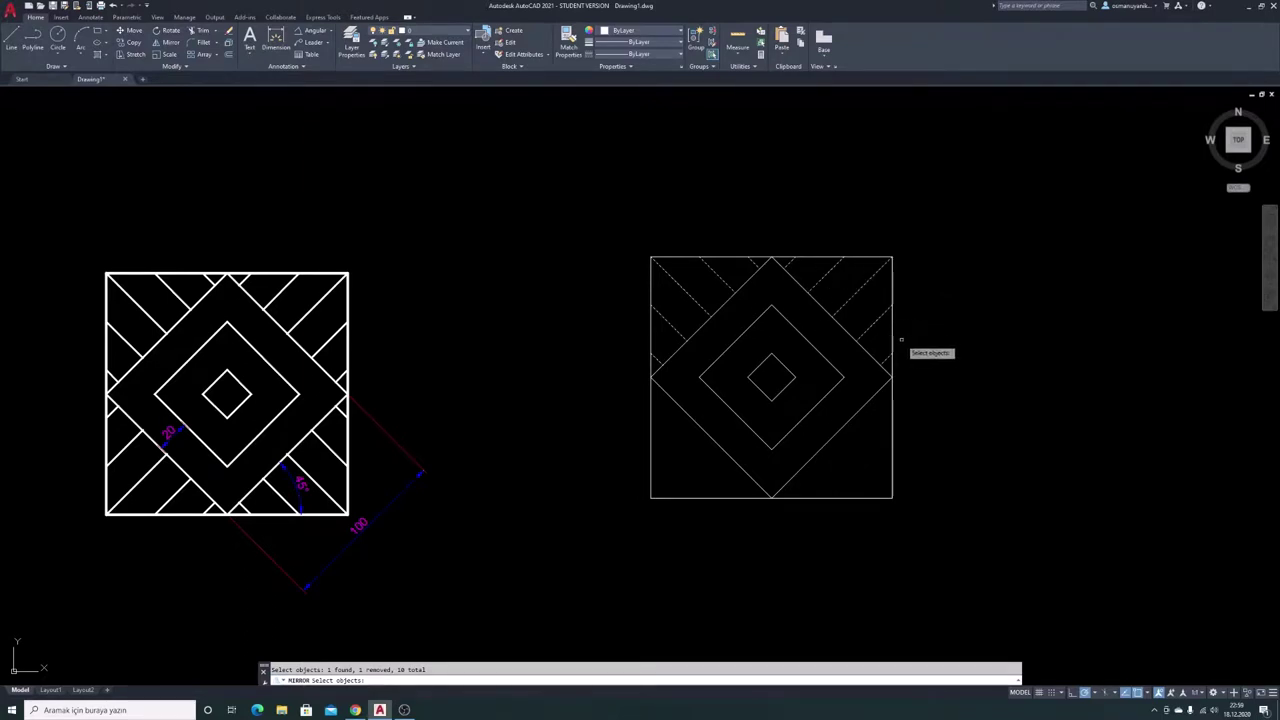
{"action": "key", "text": "Return"}
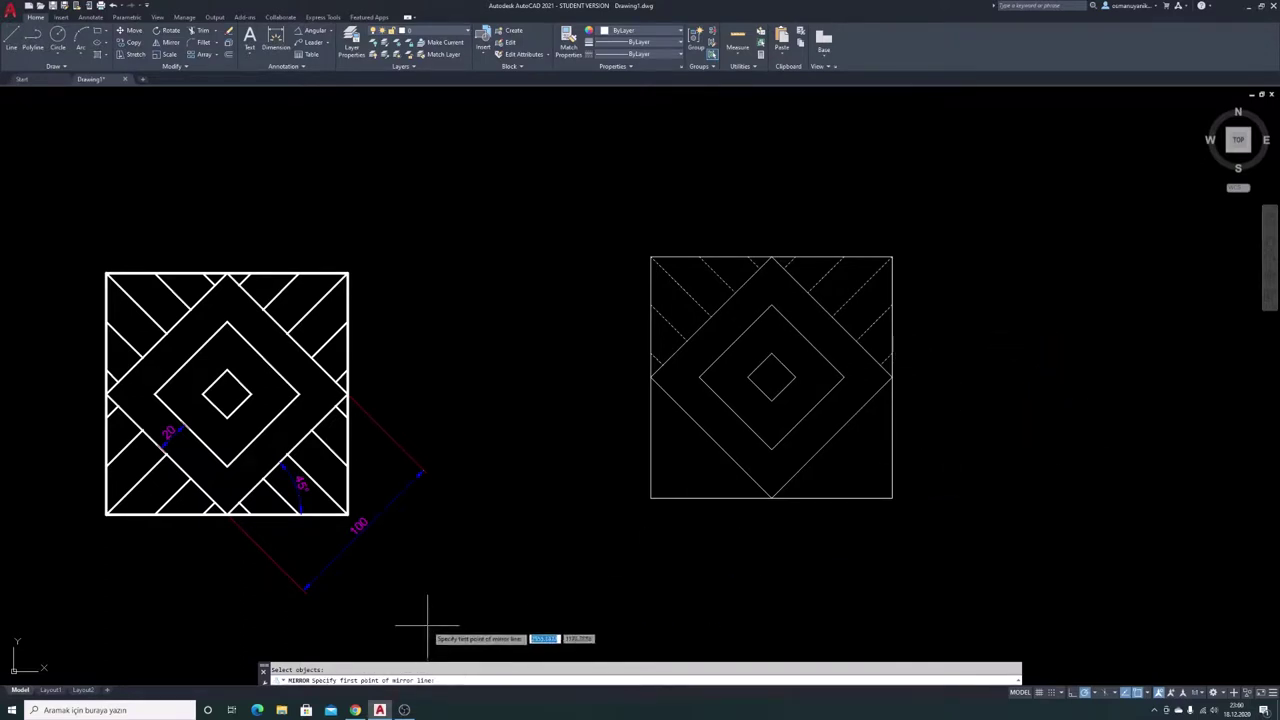
{"action": "left_click", "coordinate": [650, 378]}
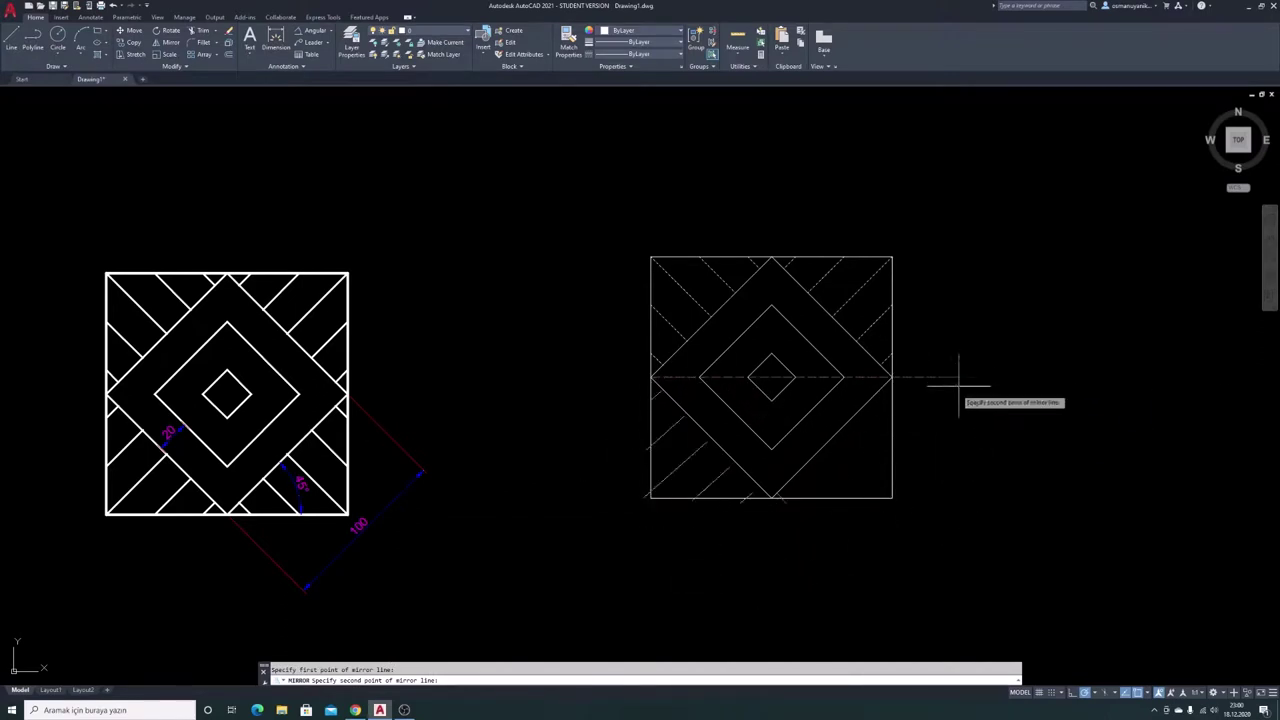
{"action": "left_click", "coordinate": [895, 376]}
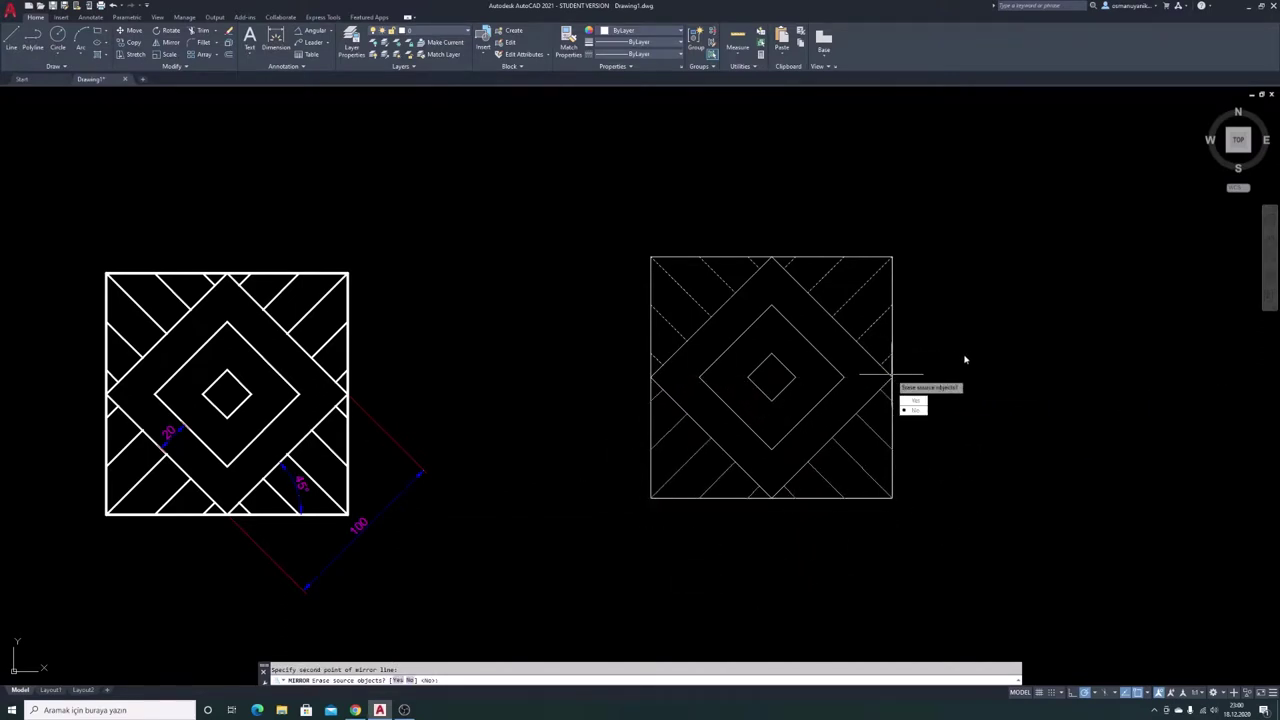
{"action": "key", "text": "Return"}
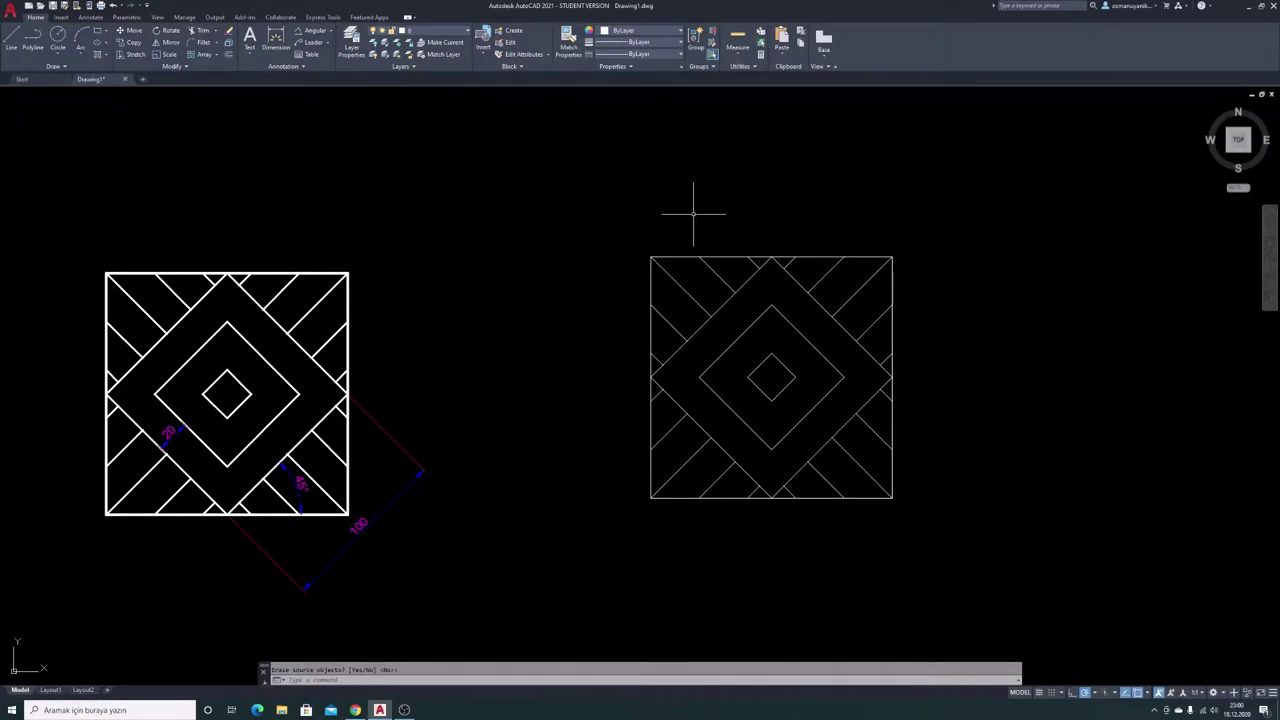
- Place an aligned 100 dimension from the bottom midpoint to the right-side midpoint, outside the tile
{"action": "left_click", "coordinate": [334, 33]}
{"action": "left_click", "coordinate": [316, 68]}
{"action": "scroll", "coordinate": [801, 499], "scroll_direction": "up", "scroll_amount": 4}
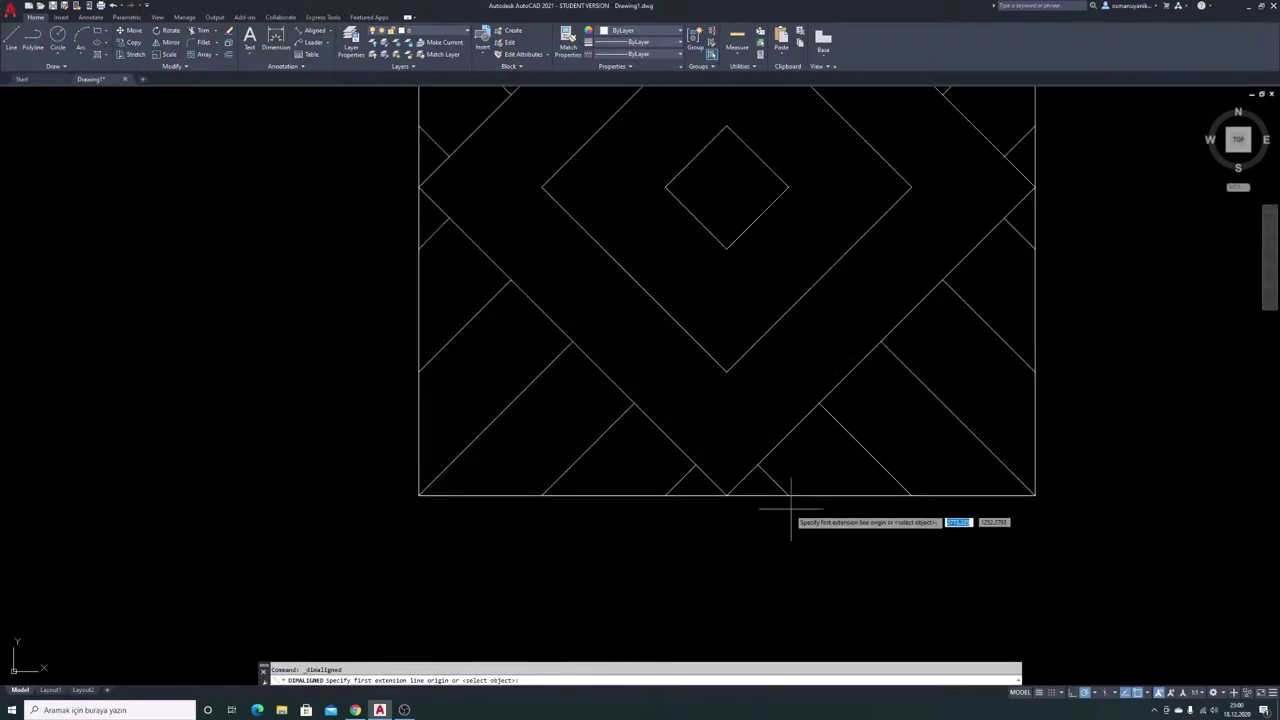
{"action": "left_click", "coordinate": [727, 494]}
{"action": "scroll", "coordinate": [826, 402], "scroll_direction": "down", "scroll_amount": 3}
{"action": "scroll", "coordinate": [849, 343], "scroll_direction": "up", "scroll_amount": 2}
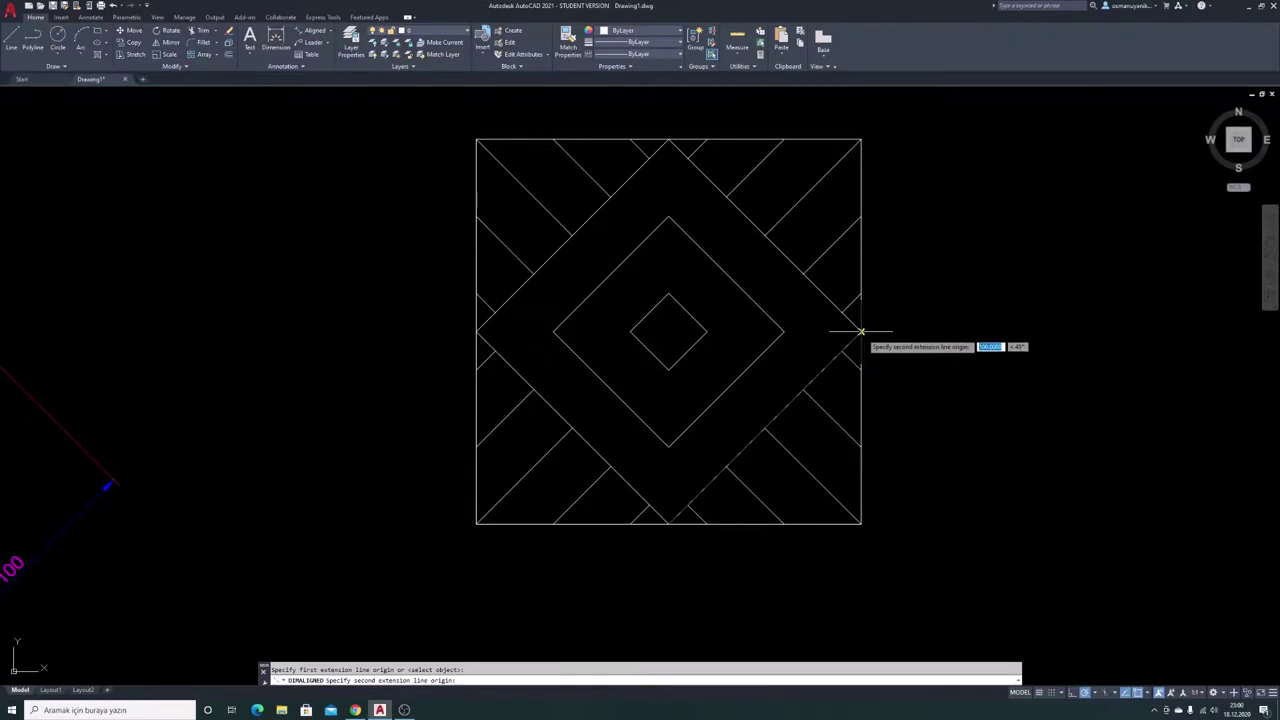
{"action": "left_click", "coordinate": [861, 331]}
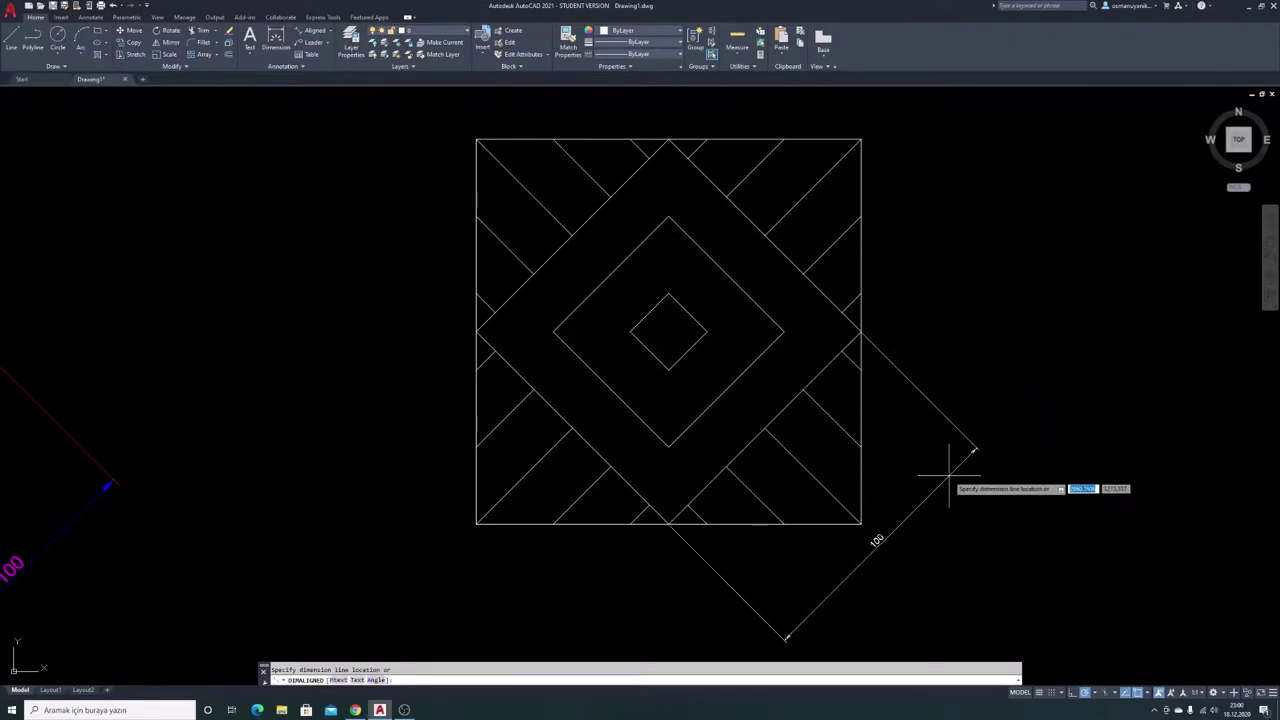
{"action": "left_click", "coordinate": [947, 472]}
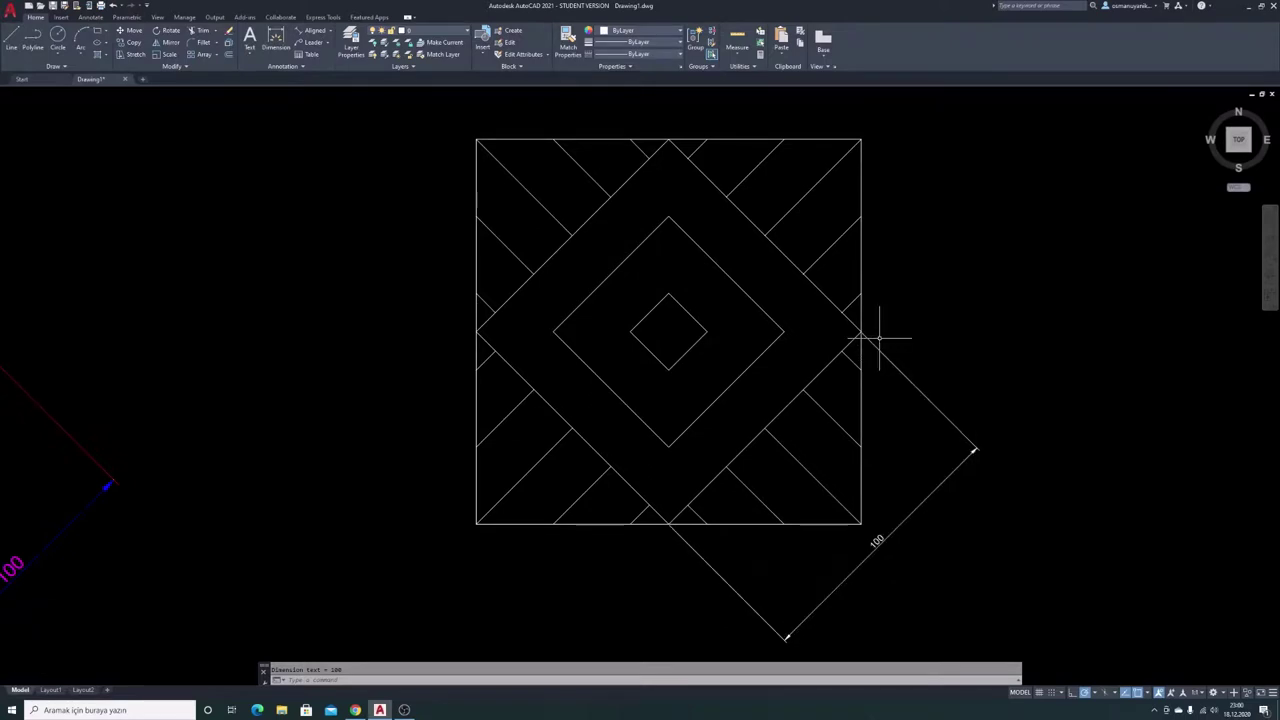
- Zoom and pan back so both tiles are fully in view
{"action": "scroll", "coordinate": [879, 338], "scroll_direction": "up", "scroll_amount": 5}
{"action": "scroll", "coordinate": [851, 329], "scroll_direction": "up", "scroll_amount": 4}
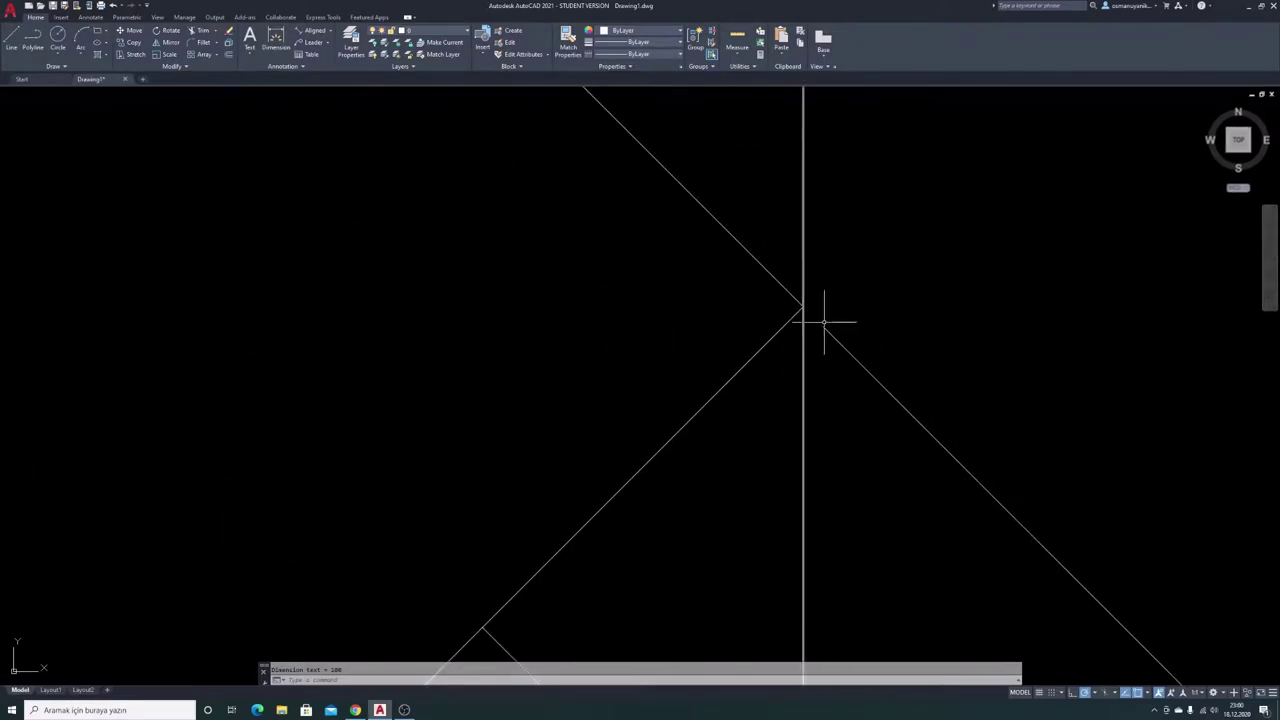
{"action": "scroll", "coordinate": [808, 314], "scroll_direction": "down", "scroll_amount": 2}
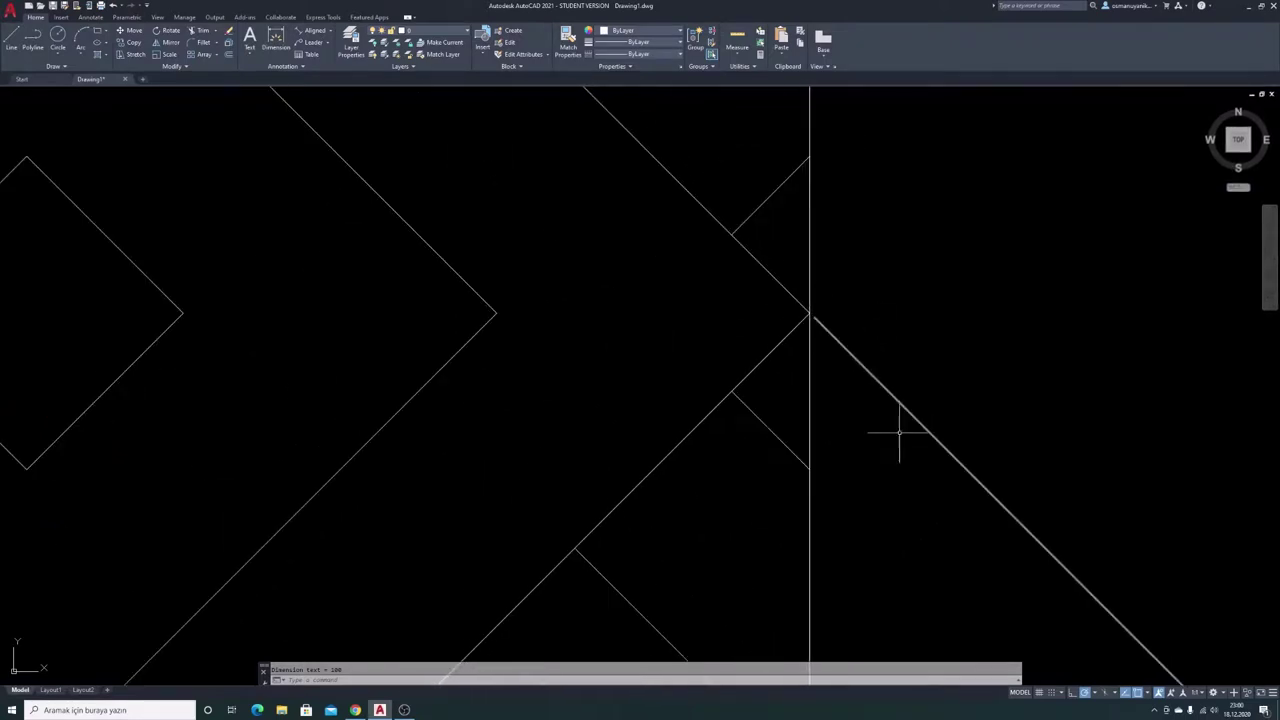
{"action": "scroll", "coordinate": [900, 429], "scroll_direction": "down", "scroll_amount": 2}
{"action": "mouse_move", "coordinate": [971, 571]}
{"action": "middle_mouse_down"}
{"action": "mouse_move", "coordinate": [955, 382]}
{"action": "mouse_move", "coordinate": [907, 434]}
{"action": "middle_mouse_up"}
{"action": "scroll", "coordinate": [955, 382], "scroll_direction": "down", "scroll_amount": 2}
{"action": "scroll", "coordinate": [877, 500], "scroll_direction": "up", "scroll_amount": 2}
{"action": "scroll", "coordinate": [989, 366], "scroll_direction": "down", "scroll_amount": 2}
{"action": "scroll", "coordinate": [907, 434], "scroll_direction": "down", "scroll_amount": 2}
{"action": "middle_click_drag", "start_coordinate": [875, 362], "coordinate": [815, 396]}
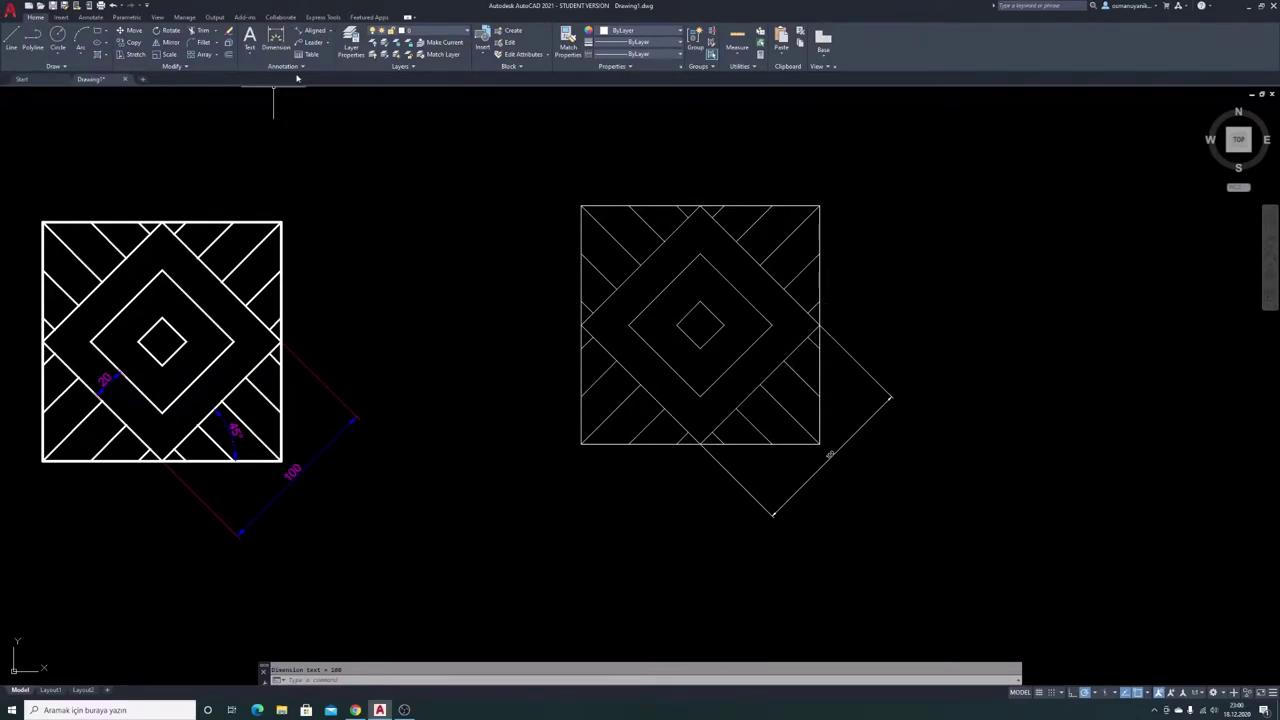
{"action": "left_click", "coordinate": [318, 33]}
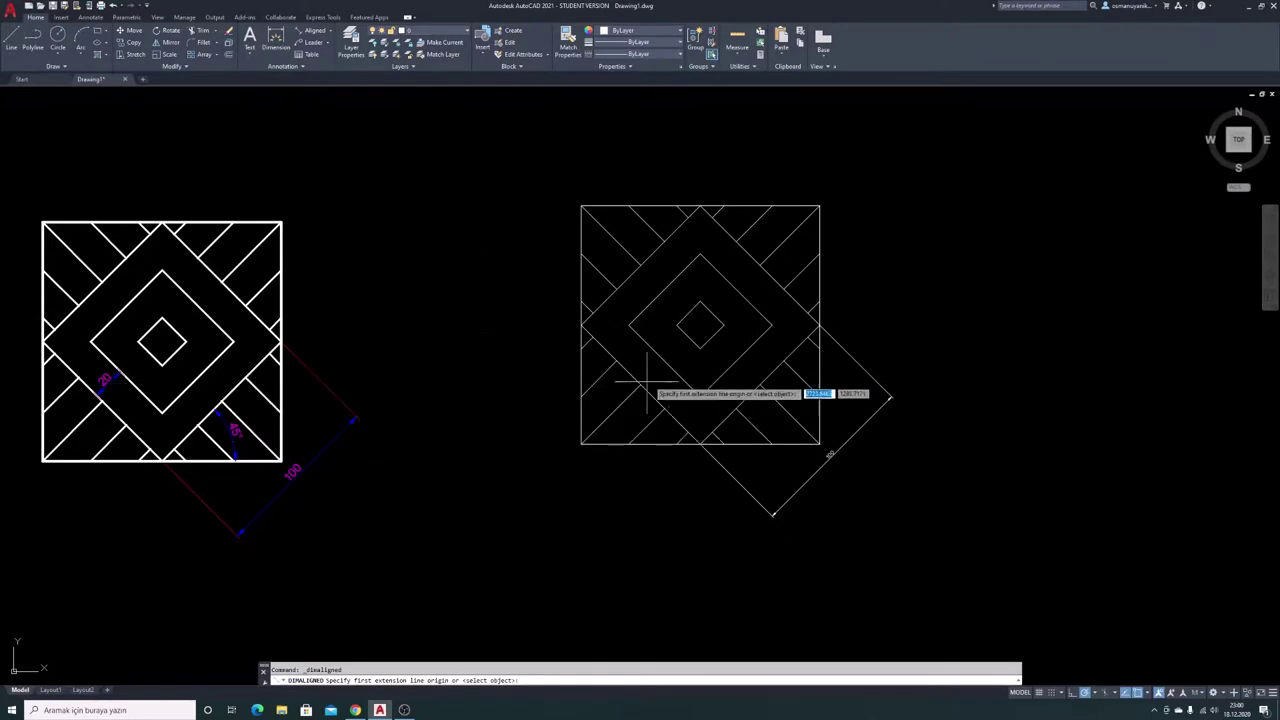
{"action": "scroll", "coordinate": [665, 380], "scroll_direction": "up", "scroll_amount": 4}
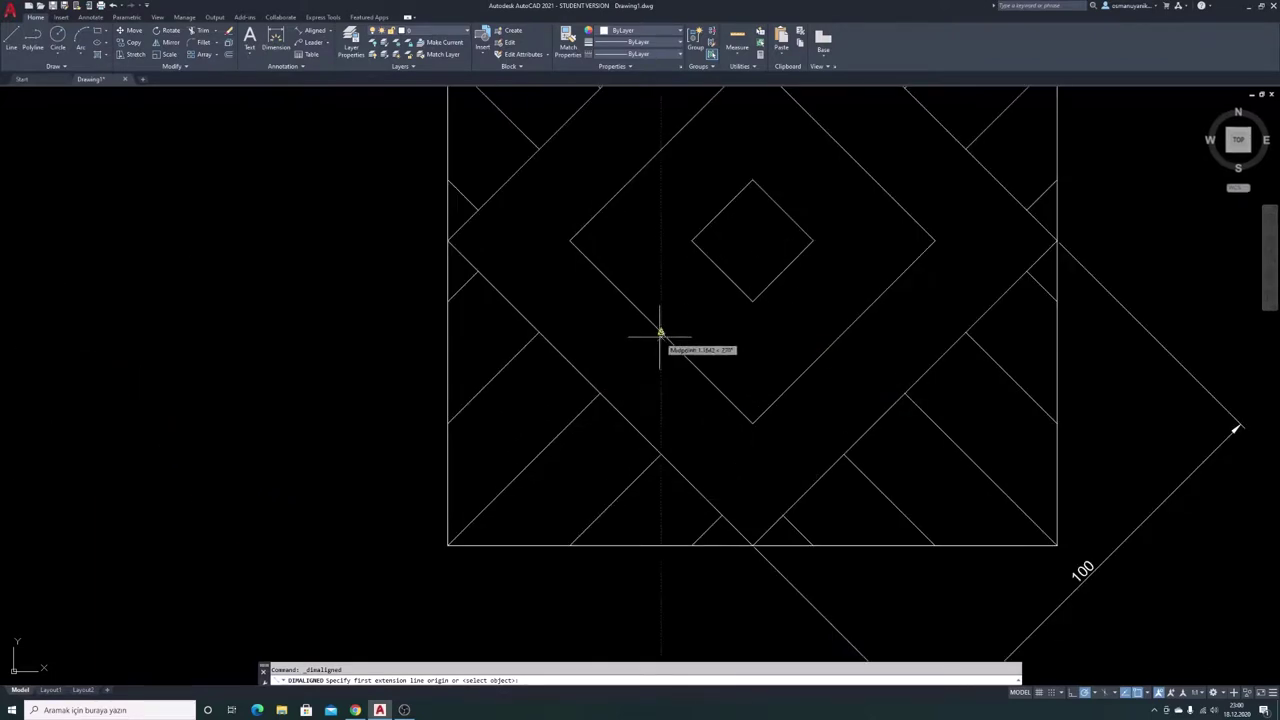
{"action": "left_click", "coordinate": [660, 332]}
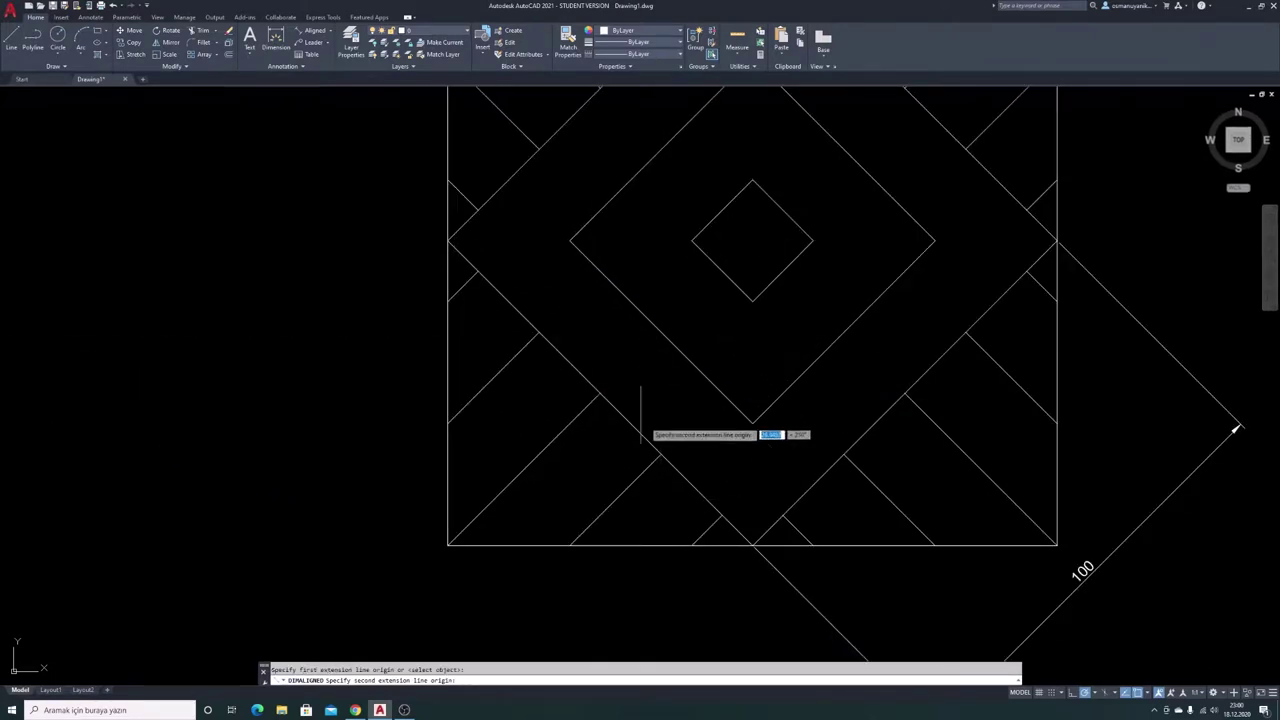
{"action": "left_click", "coordinate": [600, 391]}
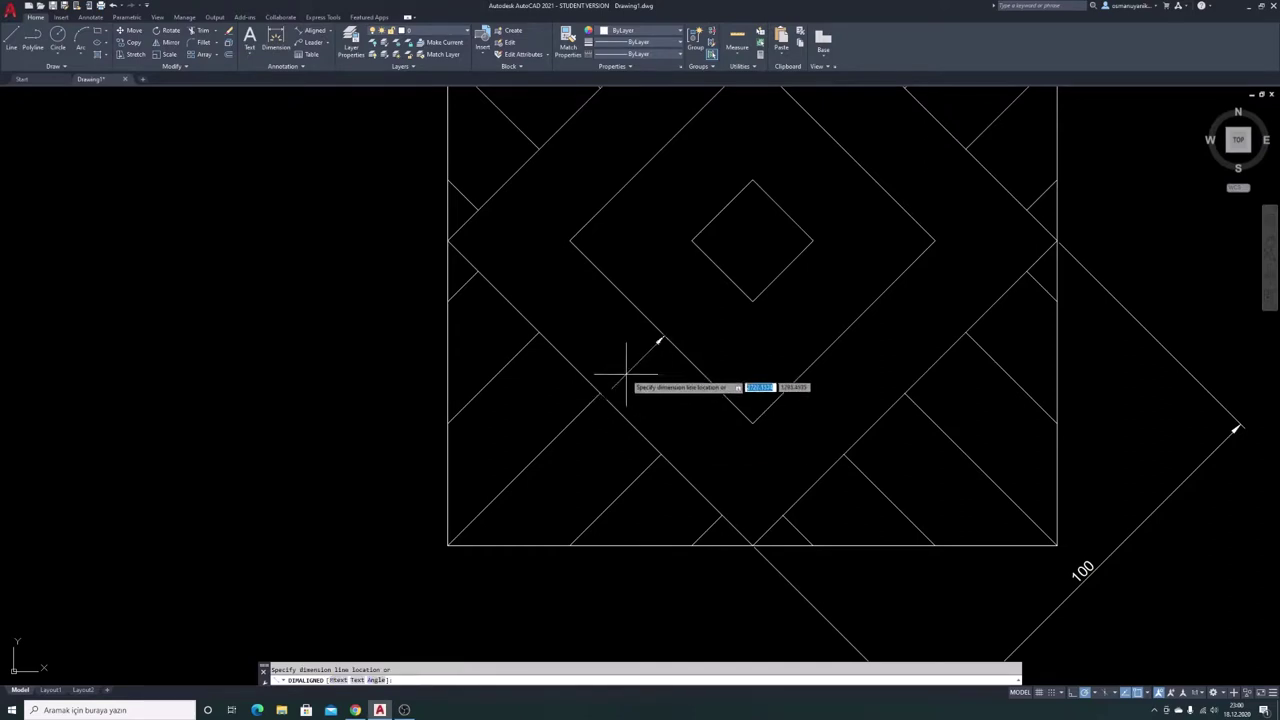
{"action": "scroll", "coordinate": [620, 370], "scroll_direction": "up", "scroll_amount": 2}
{"action": "scroll", "coordinate": [627, 358], "scroll_direction": "up", "scroll_amount": 2}
{"action": "scroll", "coordinate": [586, 313], "scroll_direction": "down", "scroll_amount": 4}
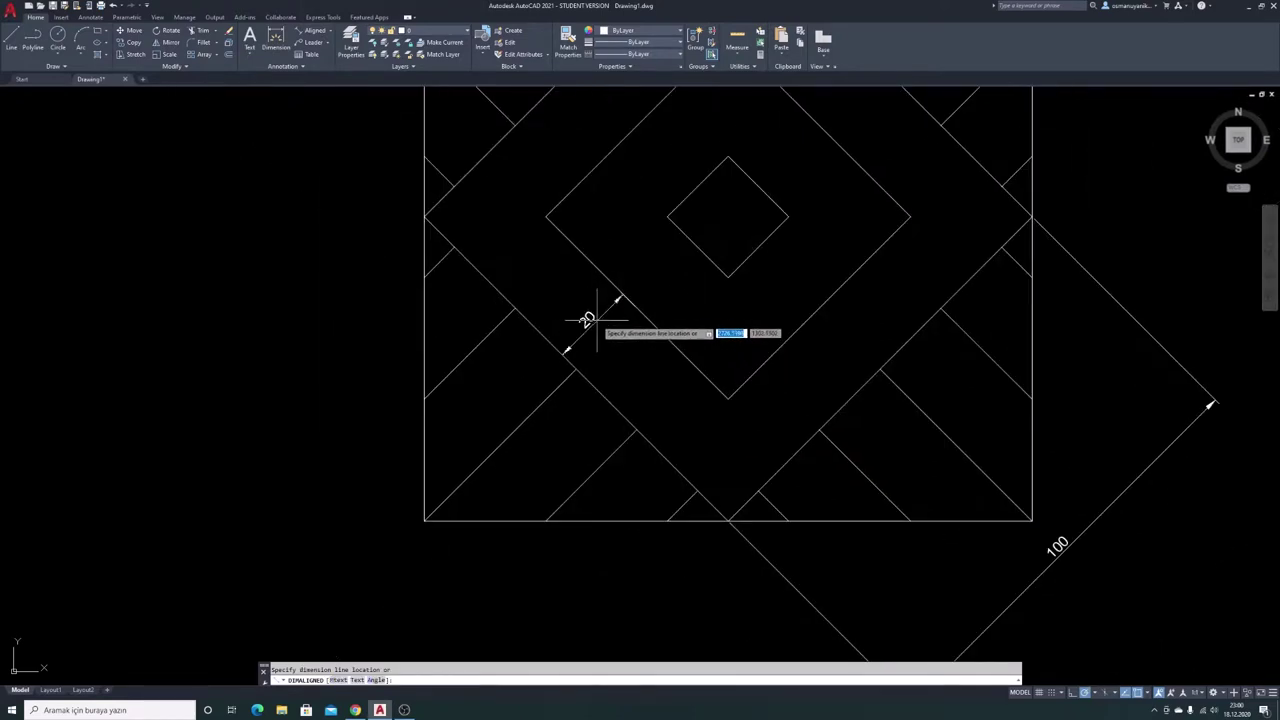
{"action": "left_click", "coordinate": [586, 316]}
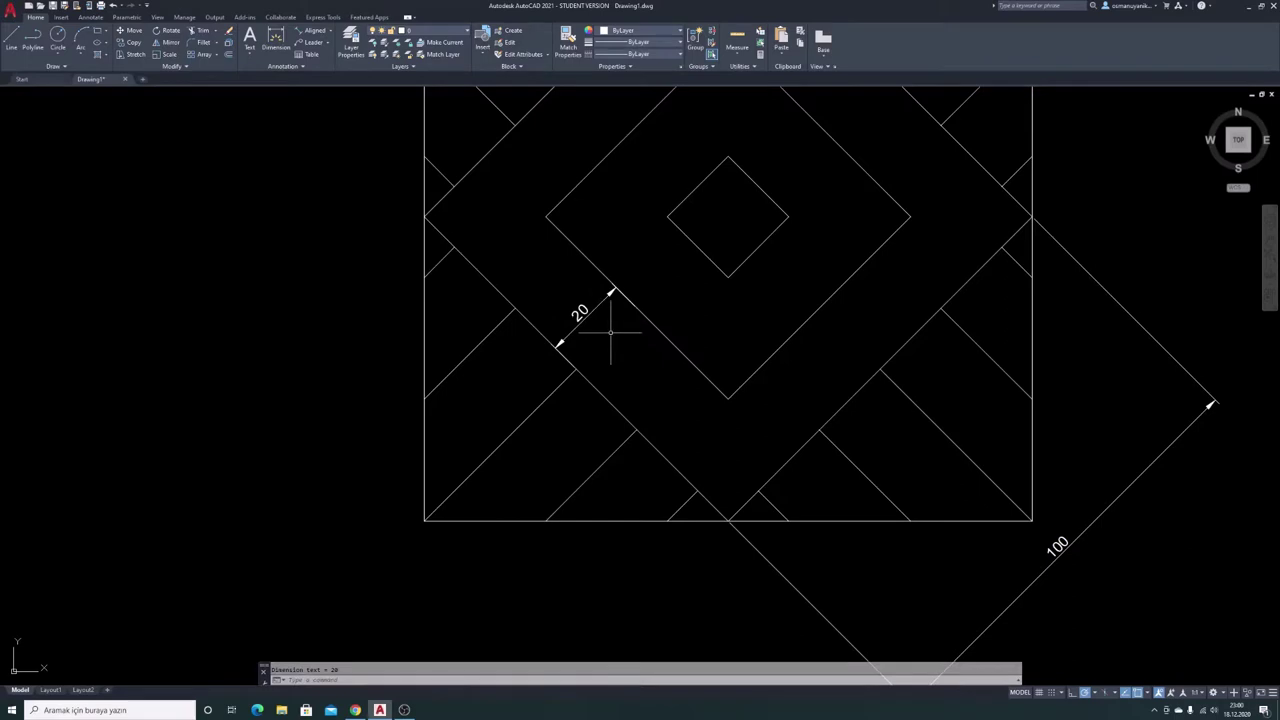
{"action": "scroll", "coordinate": [623, 325], "scroll_direction": "down", "scroll_amount": 4}
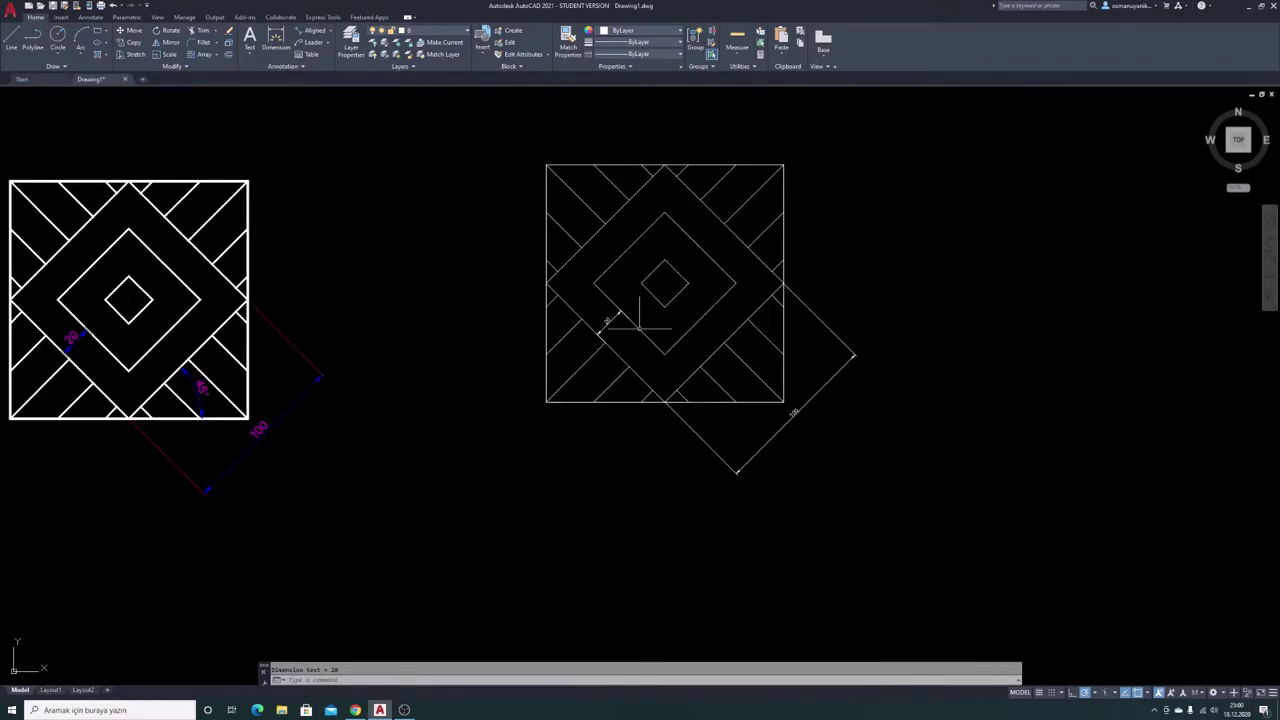
{"action": "scroll", "coordinate": [637, 317], "scroll_direction": "up", "scroll_amount": 2}
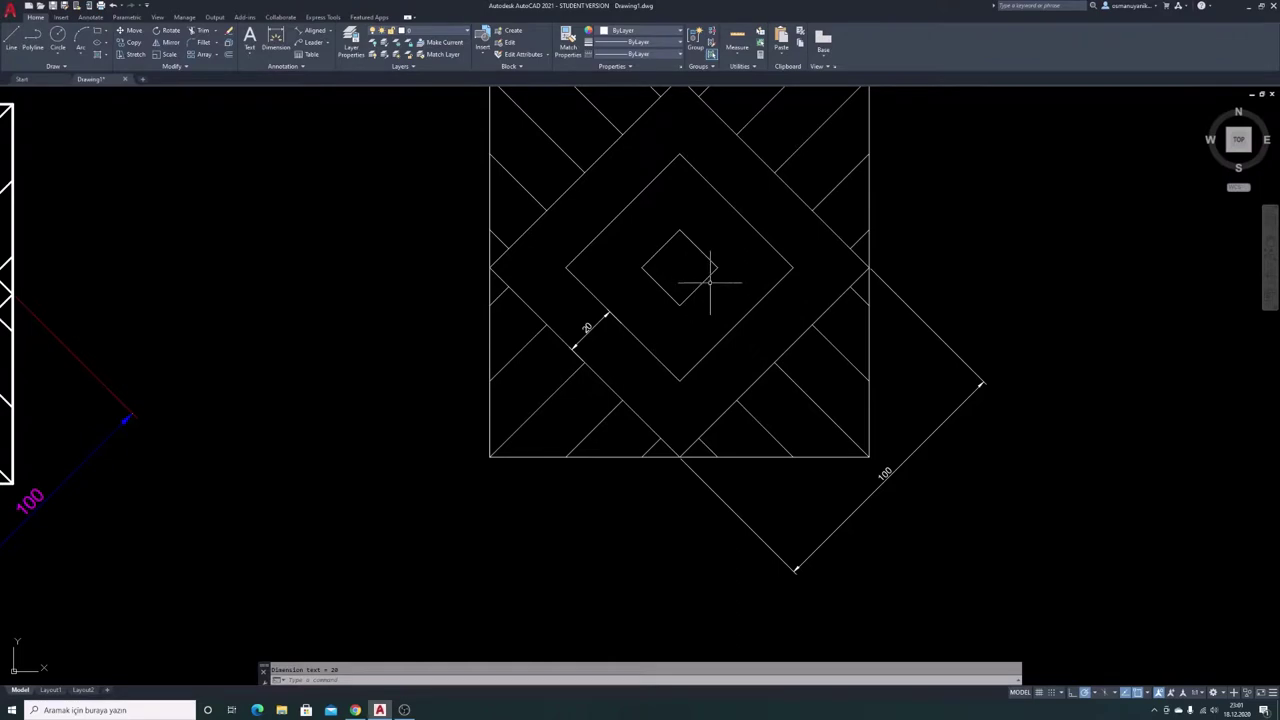
{"action": "scroll", "coordinate": [714, 284], "scroll_direction": "down", "scroll_amount": 2}
{"action": "mouse_move", "coordinate": [714, 280]}
{"action": "middle_mouse_down"}
{"action": "mouse_move", "coordinate": [784, 298]}
{"action": "mouse_move", "coordinate": [912, 262]}
{"action": "middle_mouse_up"}
{"action": "scroll", "coordinate": [777, 287], "scroll_direction": "up", "scroll_amount": 2}
{"action": "middle_click_drag", "start_coordinate": [645, 335], "coordinate": [361, 347]}
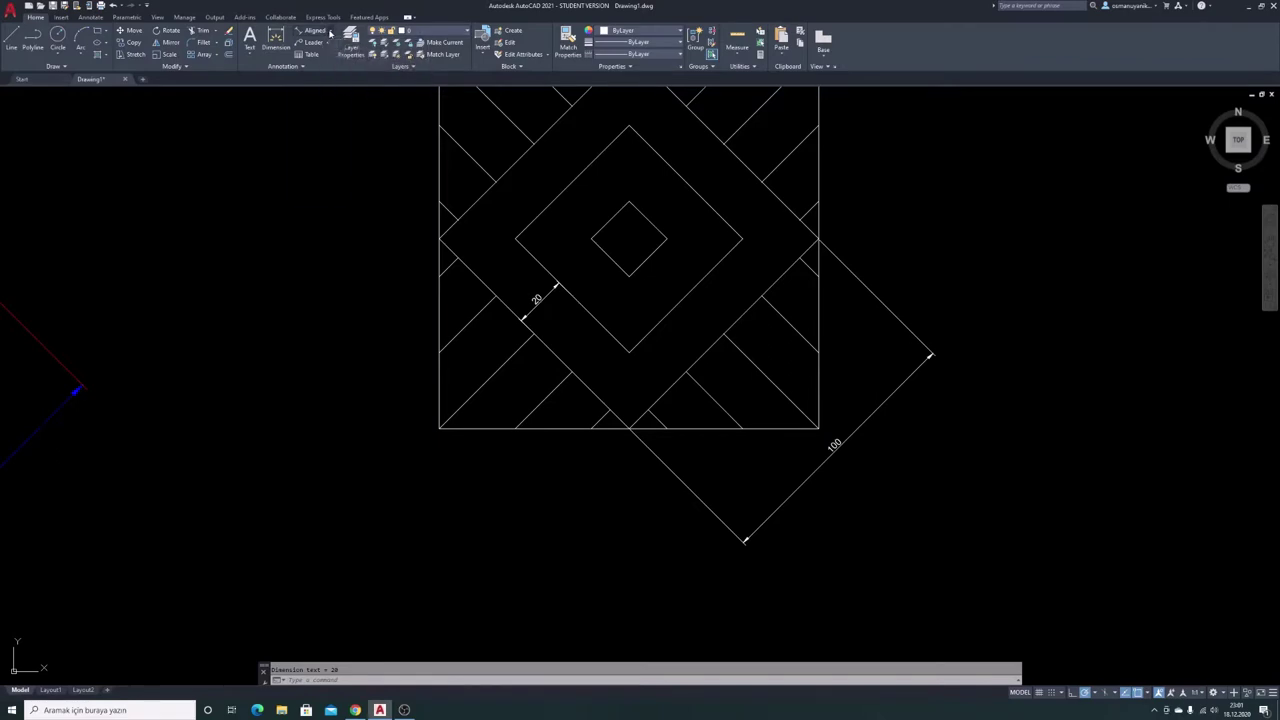
- Add an angular 45° dimension between the lower diagonal line and the bottom edge
{"action": "left_click", "coordinate": [330, 30]}
{"action": "left_click", "coordinate": [322, 86]}
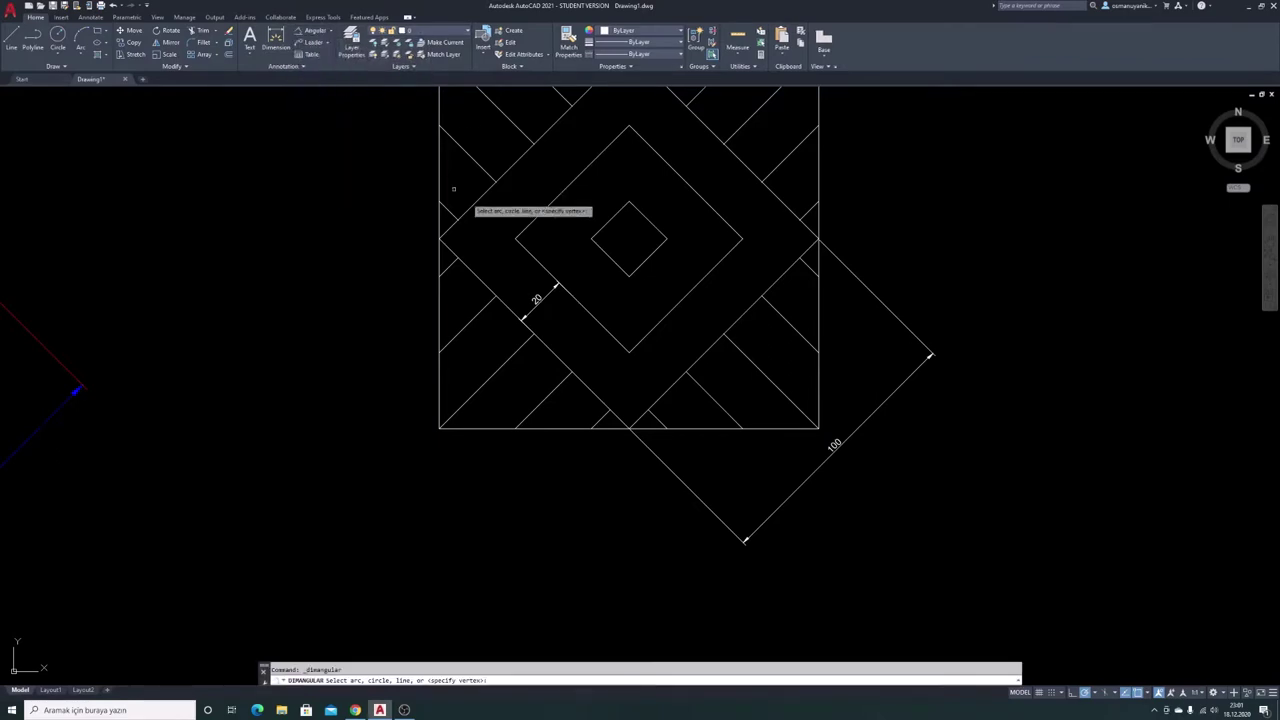
{"action": "scroll", "coordinate": [702, 412], "scroll_direction": "up", "scroll_amount": 2}
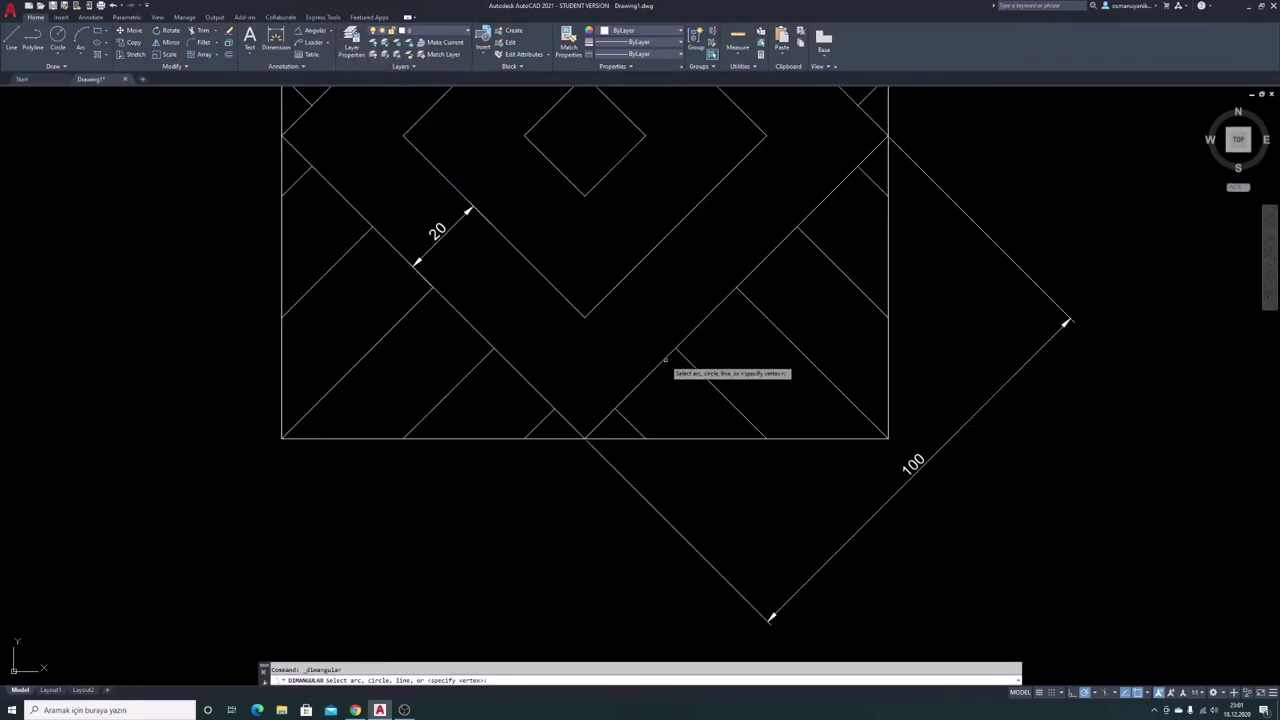
{"action": "left_click", "coordinate": [664, 358]}
{"action": "left_click", "coordinate": [690, 437]}
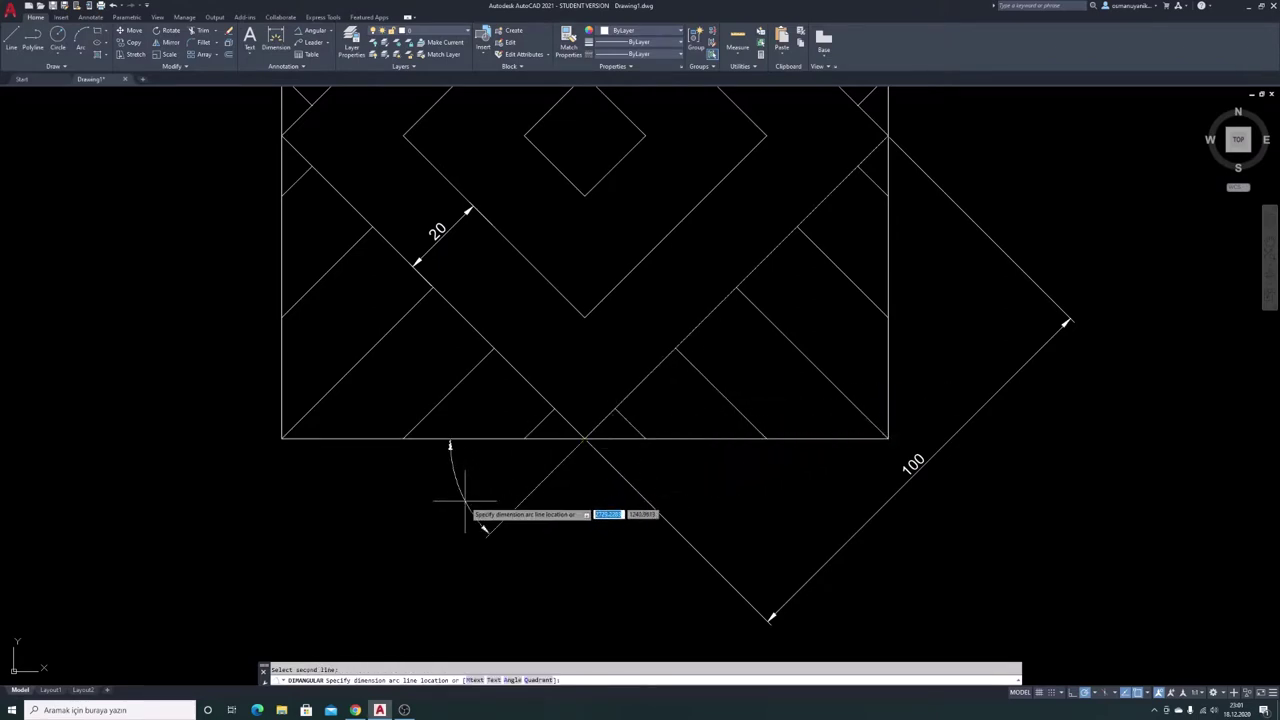
{"action": "scroll", "coordinate": [688, 398], "scroll_direction": "up", "scroll_amount": 3}
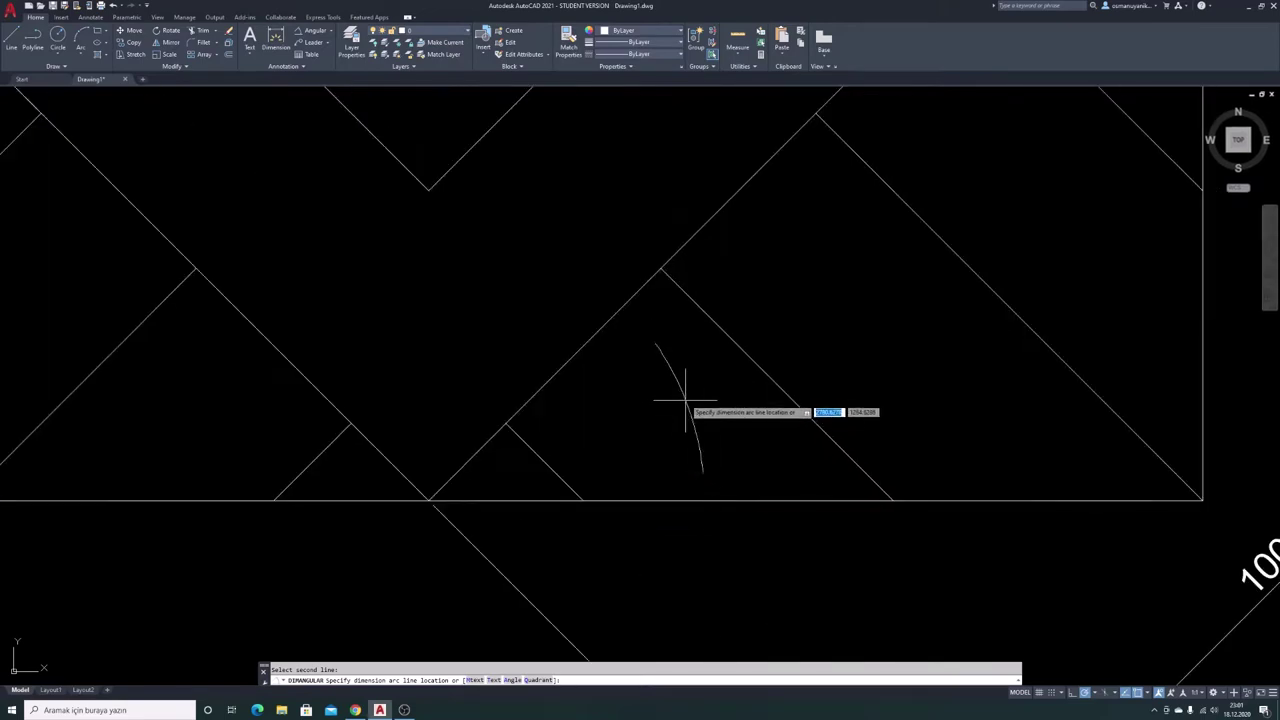
{"action": "left_click", "coordinate": [690, 390]}
- Pan and zoom to re-centre the whole tile in view
{"action": "scroll", "coordinate": [728, 365], "scroll_direction": "down", "scroll_amount": 5}
{"action": "middle_click_drag", "start_coordinate": [765, 295], "coordinate": [744, 416]}
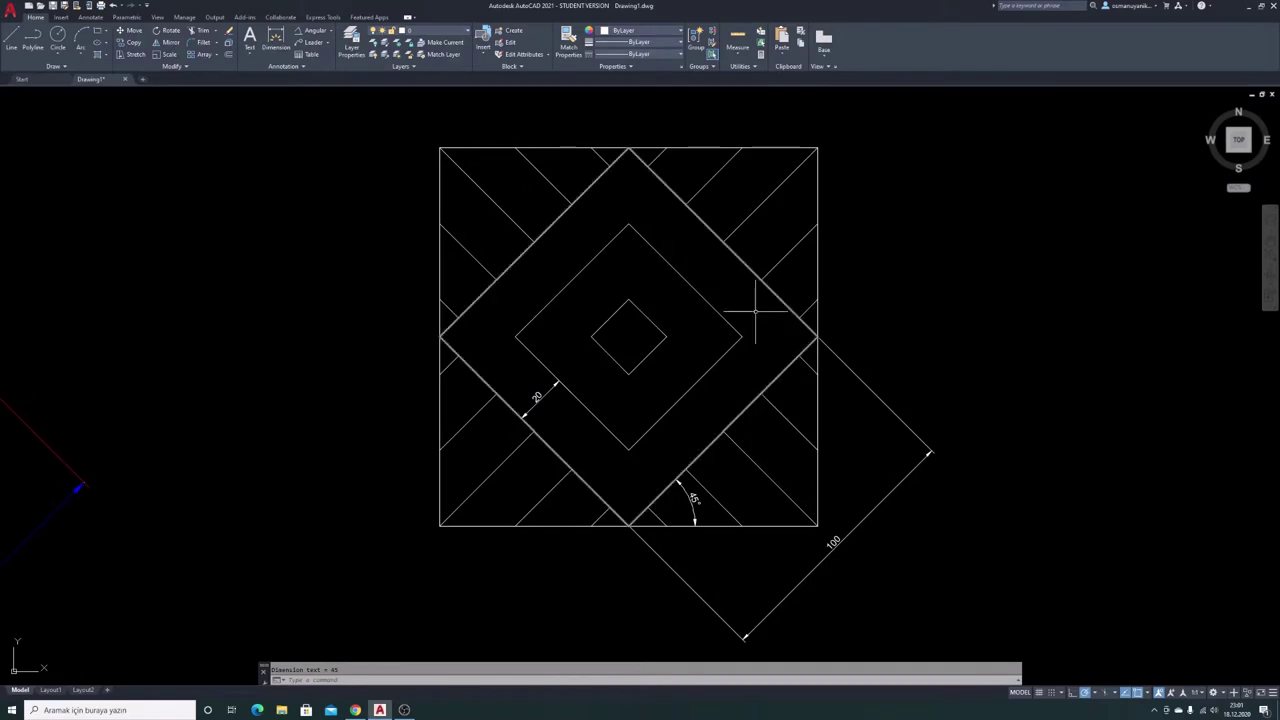
{"action": "middle_click_drag", "start_coordinate": [805, 334], "coordinate": [769, 325]}
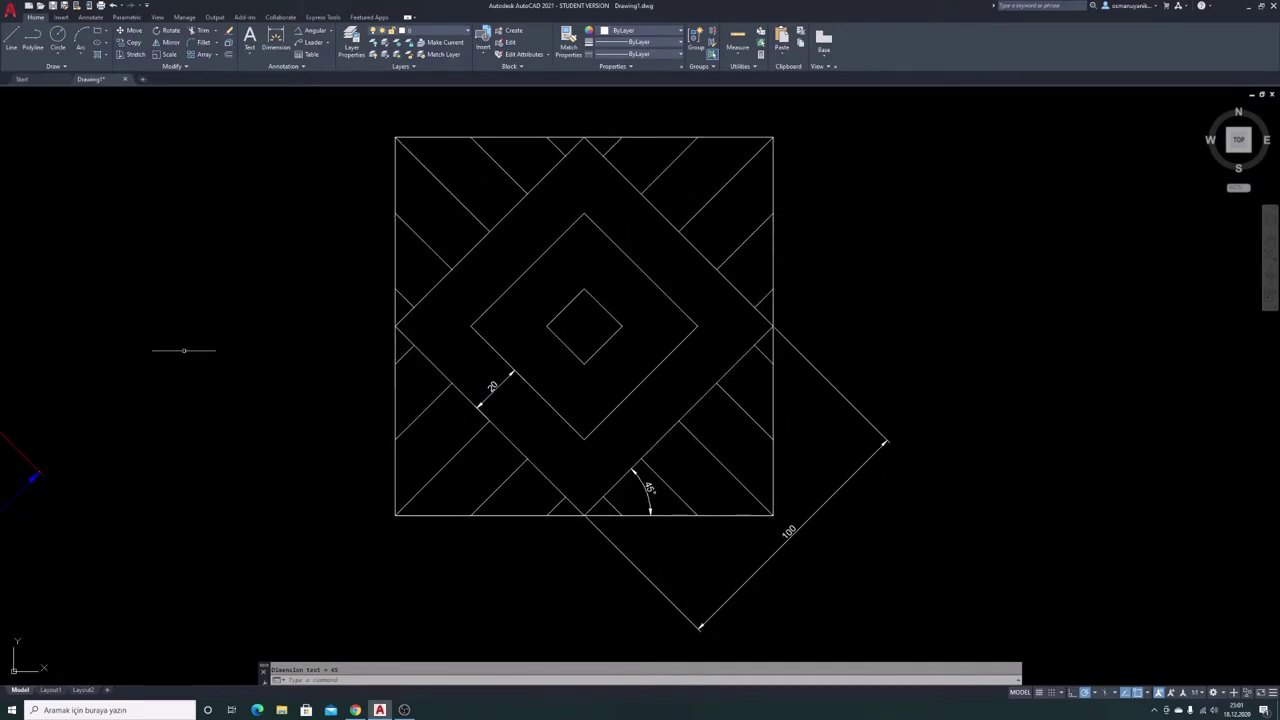
{"action": "scroll", "coordinate": [280, 337], "scroll_direction": "down", "scroll_amount": 4}
{"action": "scroll", "coordinate": [152, 311], "scroll_direction": "up", "scroll_amount": 2}
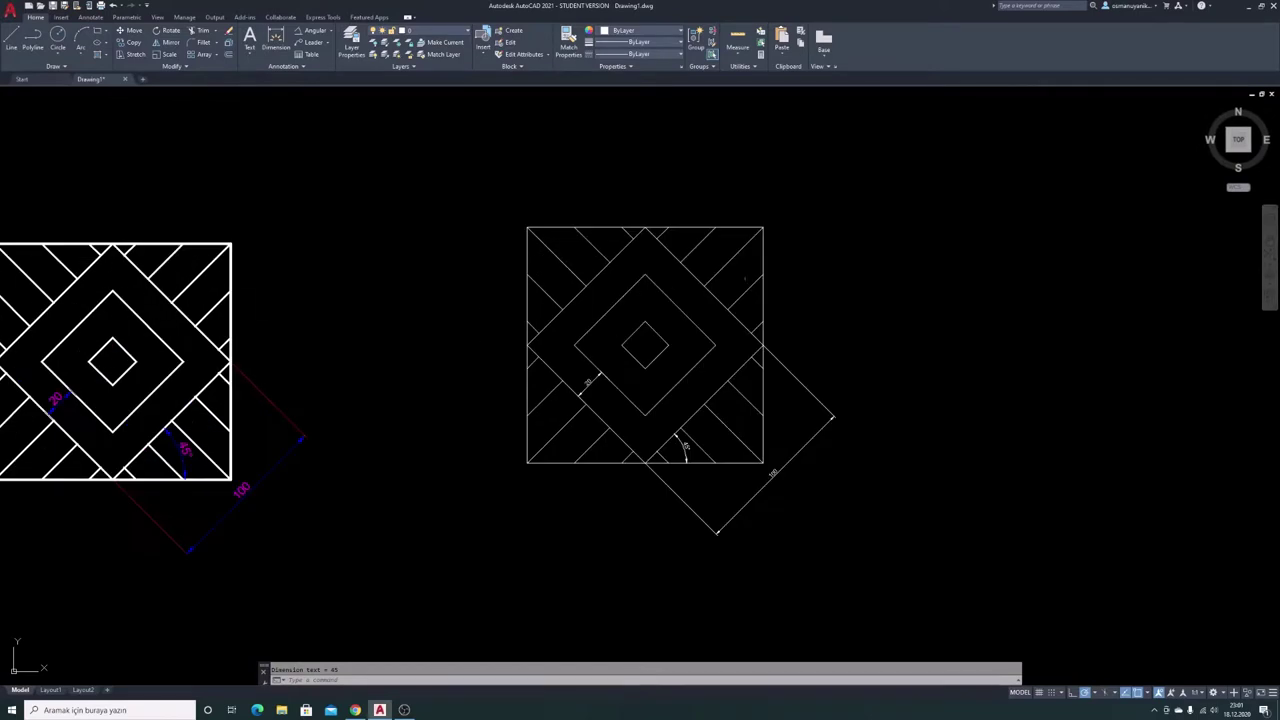
{"action": "scroll", "coordinate": [766, 277], "scroll_direction": "up", "scroll_amount": 4}
{"action": "scroll", "coordinate": [766, 277], "scroll_direction": "down", "scroll_amount": 2}
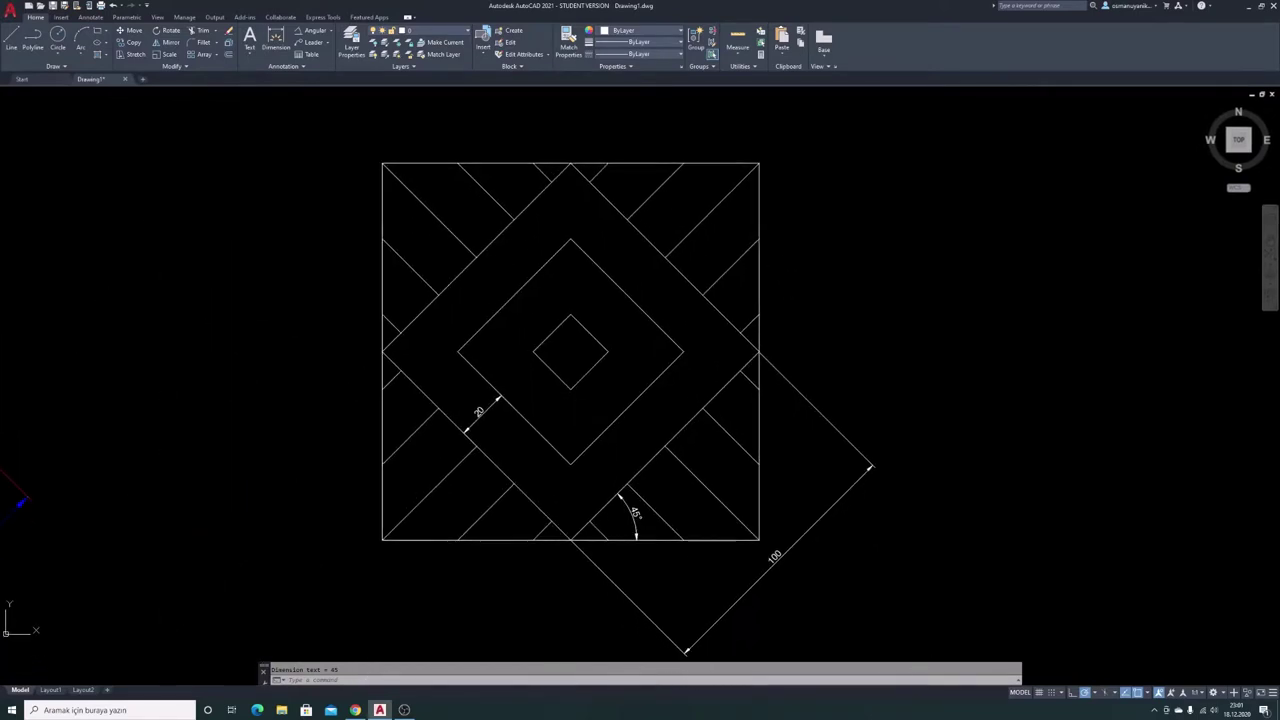
- Give the tile's right edge a 0.30 mm lineweight and deselect it
{"action": "left_click", "coordinate": [760, 206]}
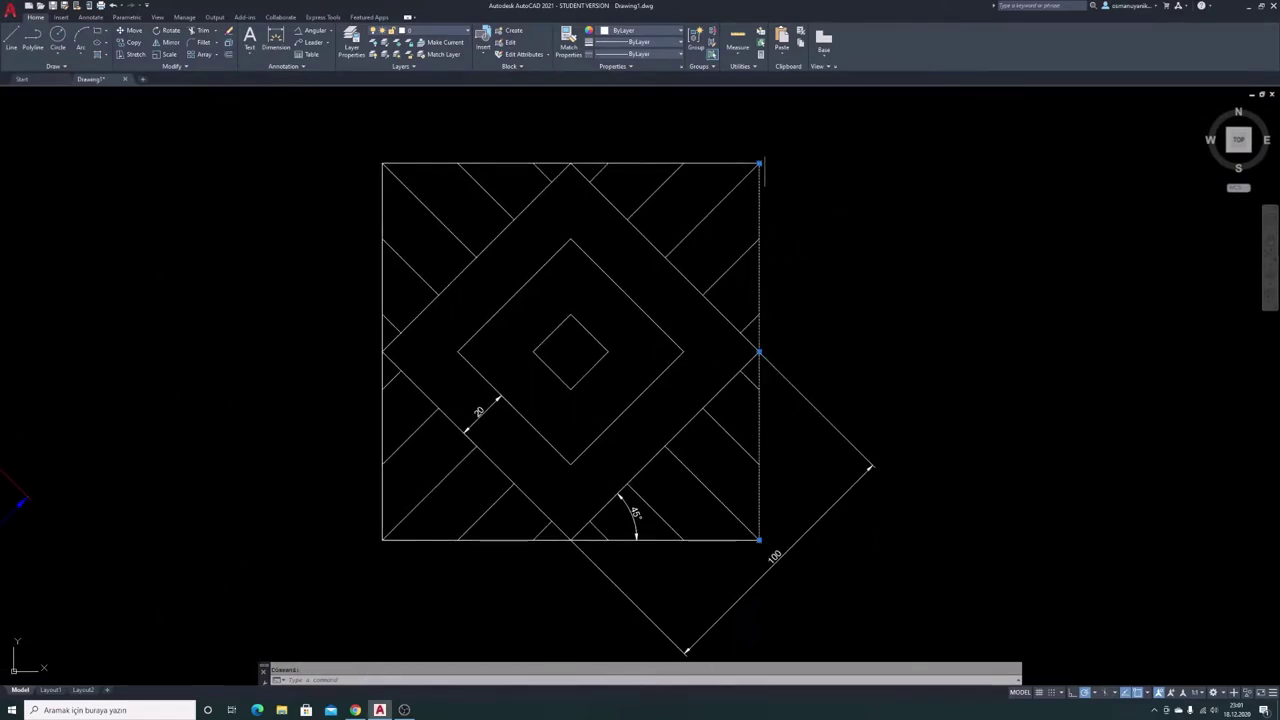
{"action": "left_click", "coordinate": [661, 45]}
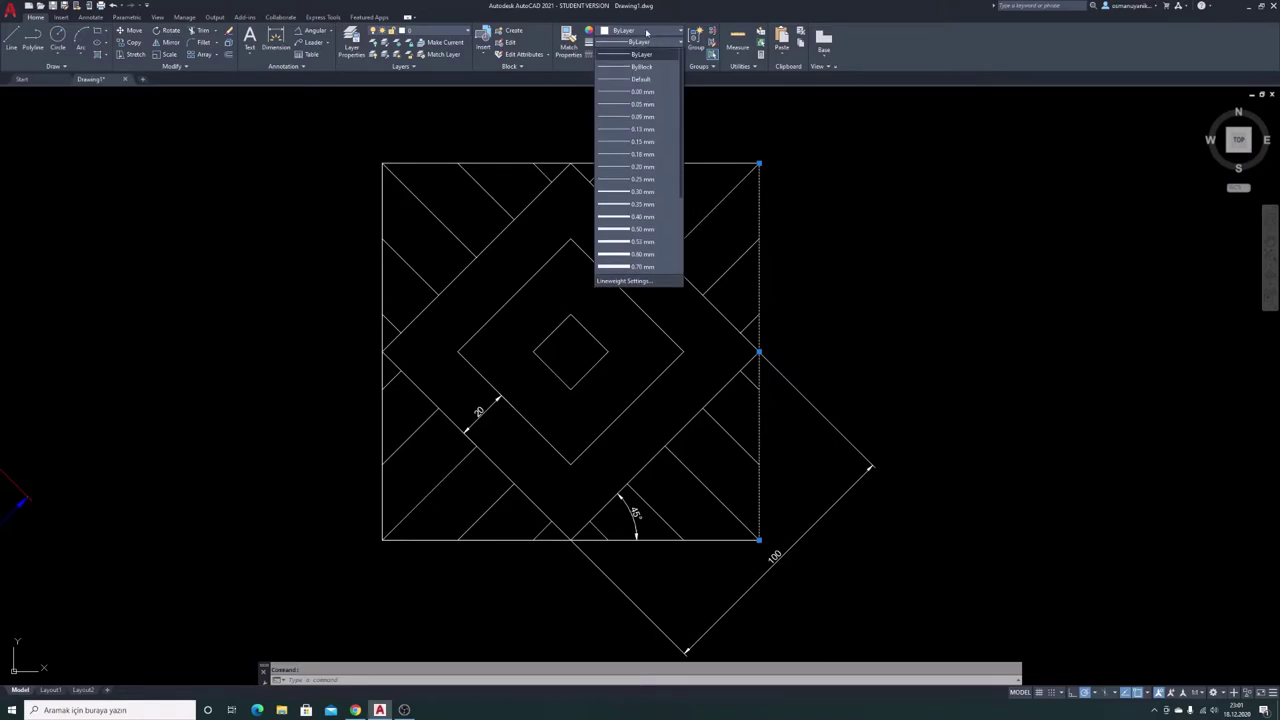
{"action": "left_click", "coordinate": [658, 197]}
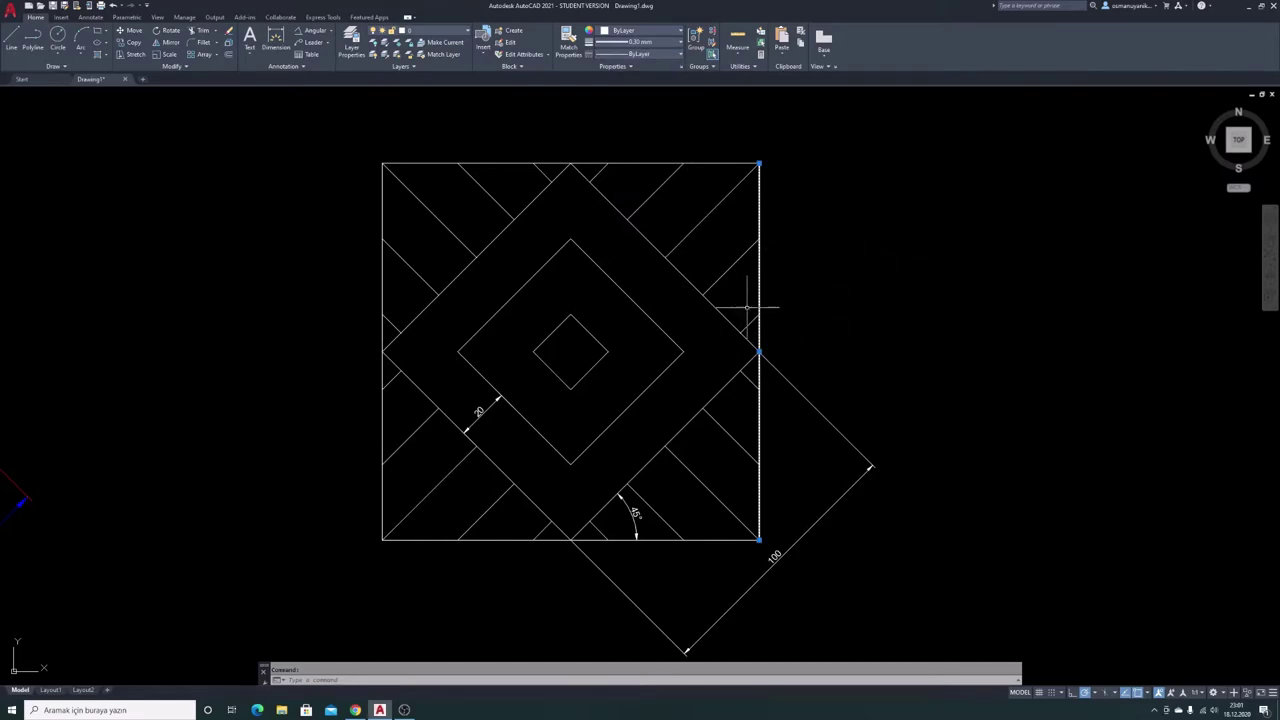
{"action": "key", "text": "Escape"}
{"action": "type", "text": "LW"}
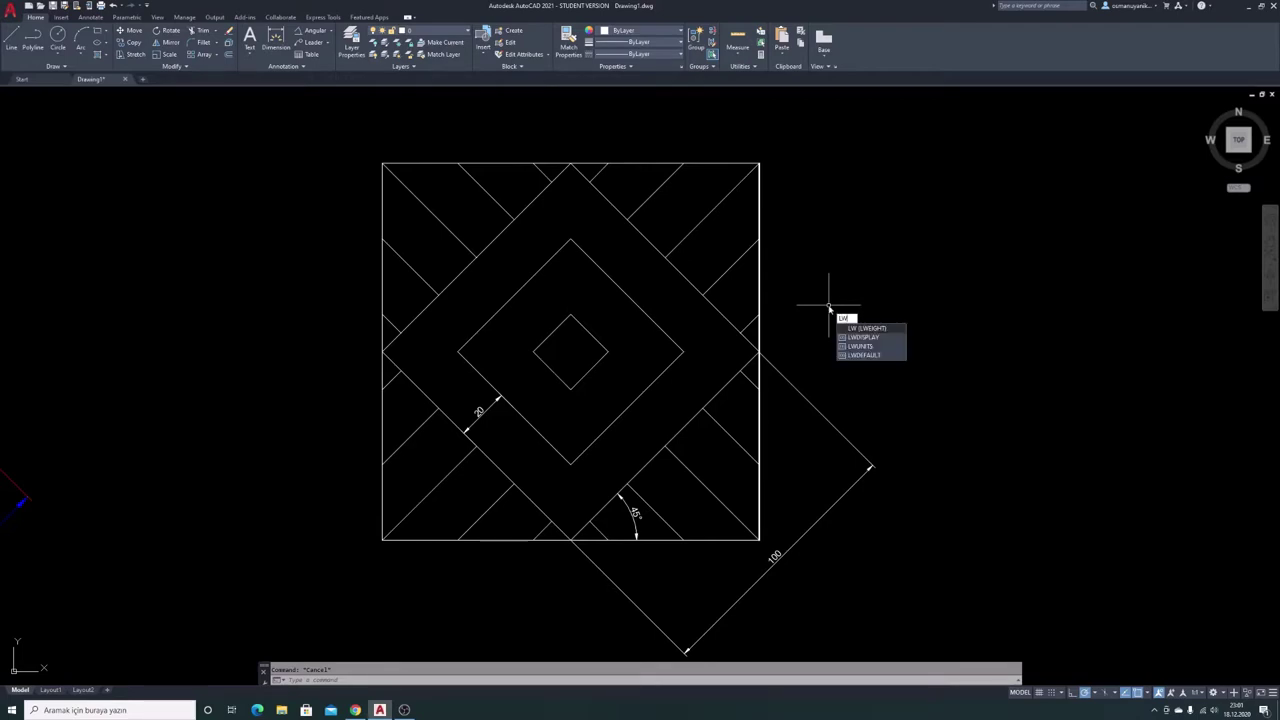
- Start the lineweight display setting with value 1, then cancel it
{"action": "left_click", "coordinate": [878, 338]}
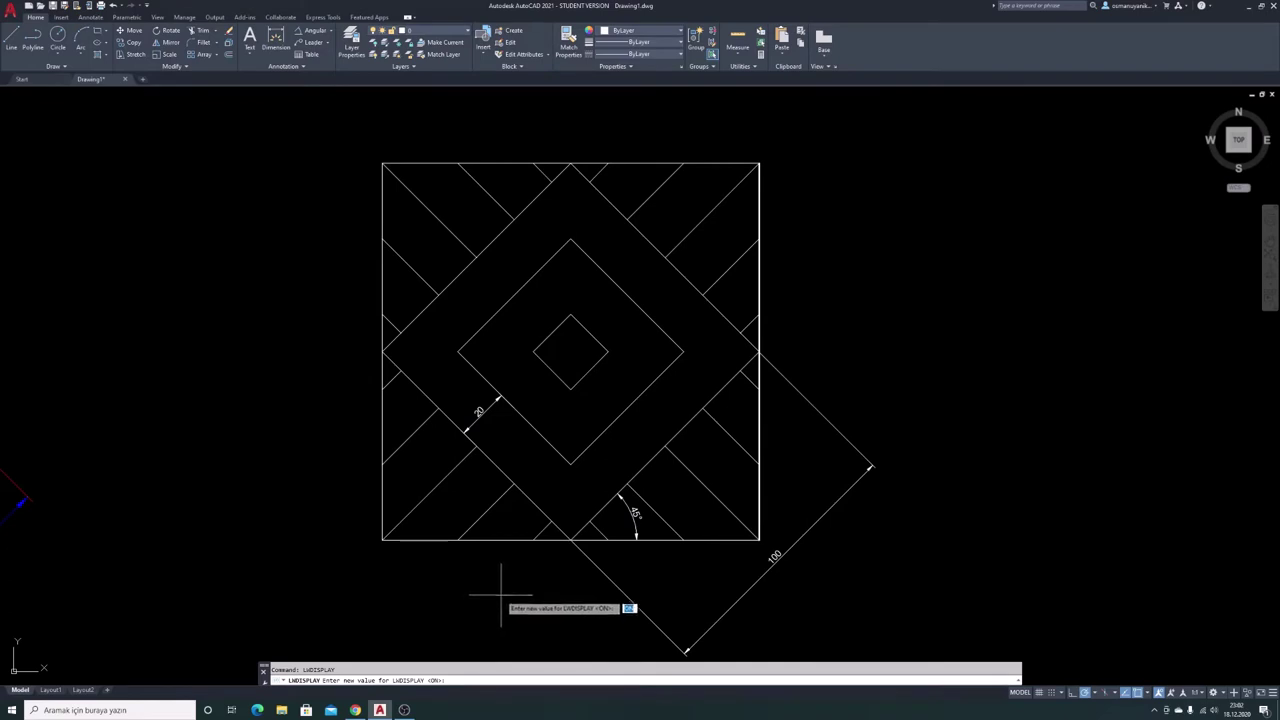
{"action": "type", "text": "1"}
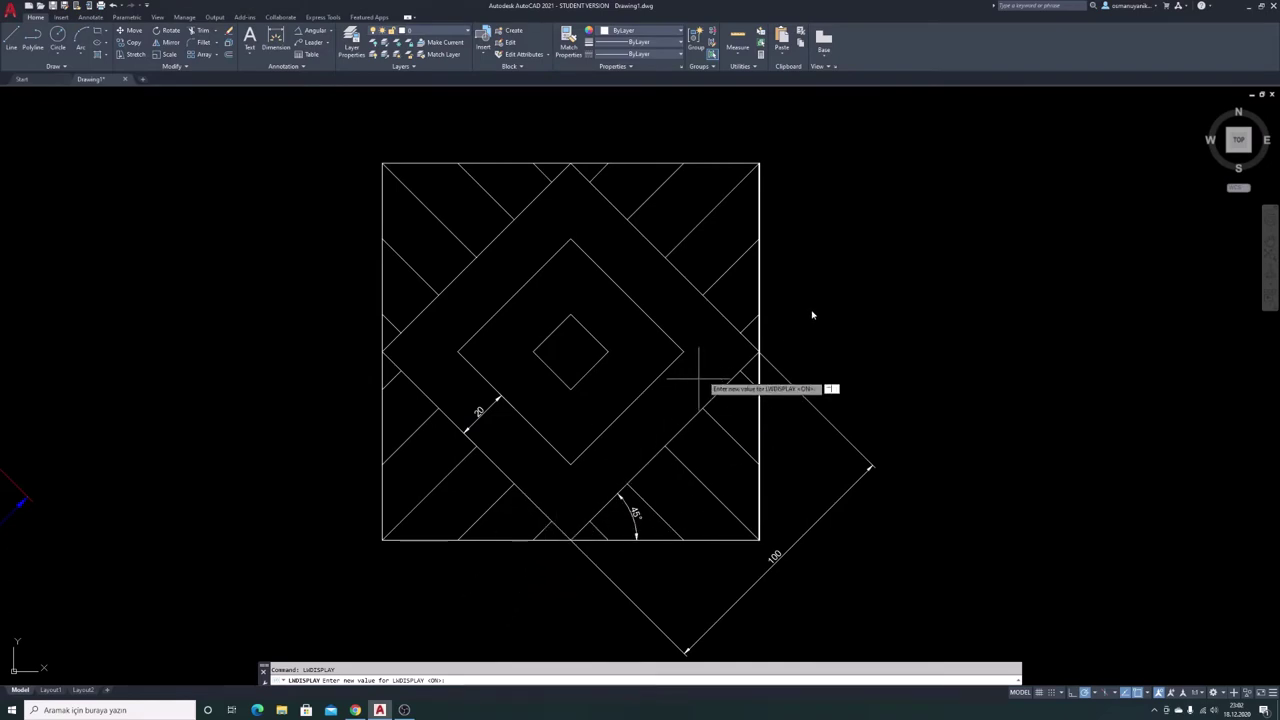
{"action": "key", "text": "Escape"}
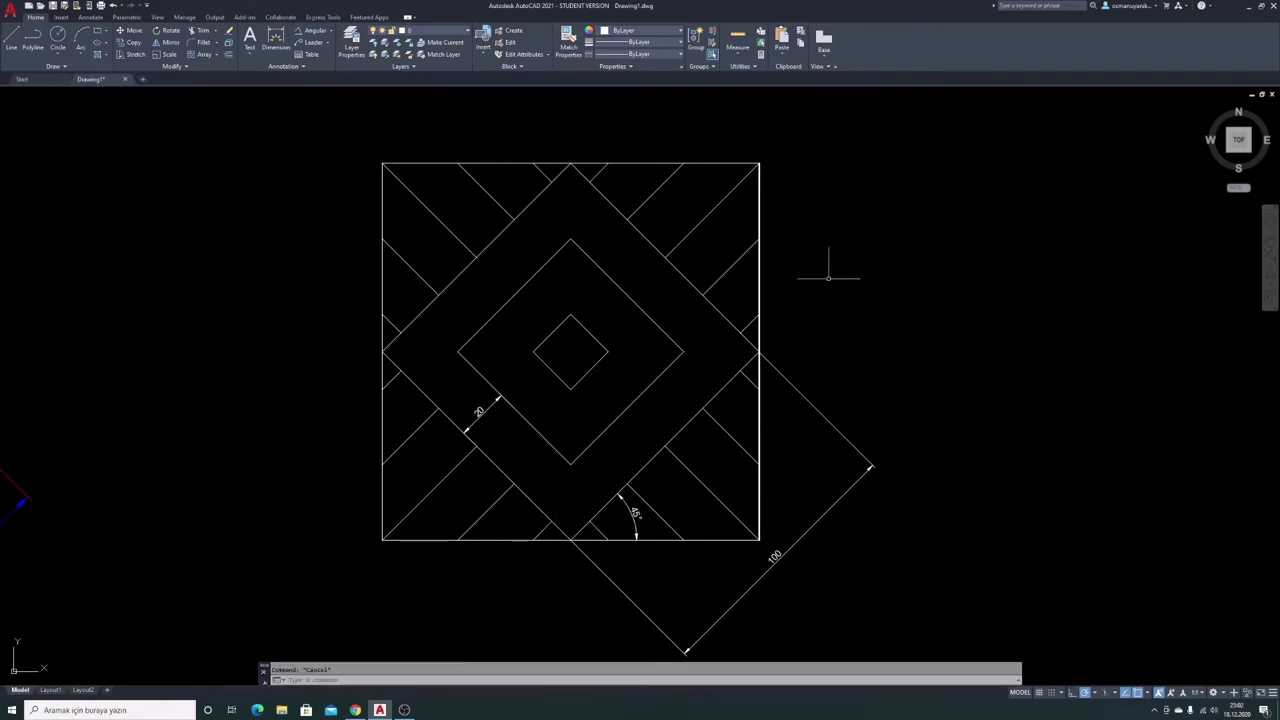
- Match the right edge's 0.30 mm lineweight onto the top, left and lower-left pattern lines
{"action": "left_click", "coordinate": [759, 273]}
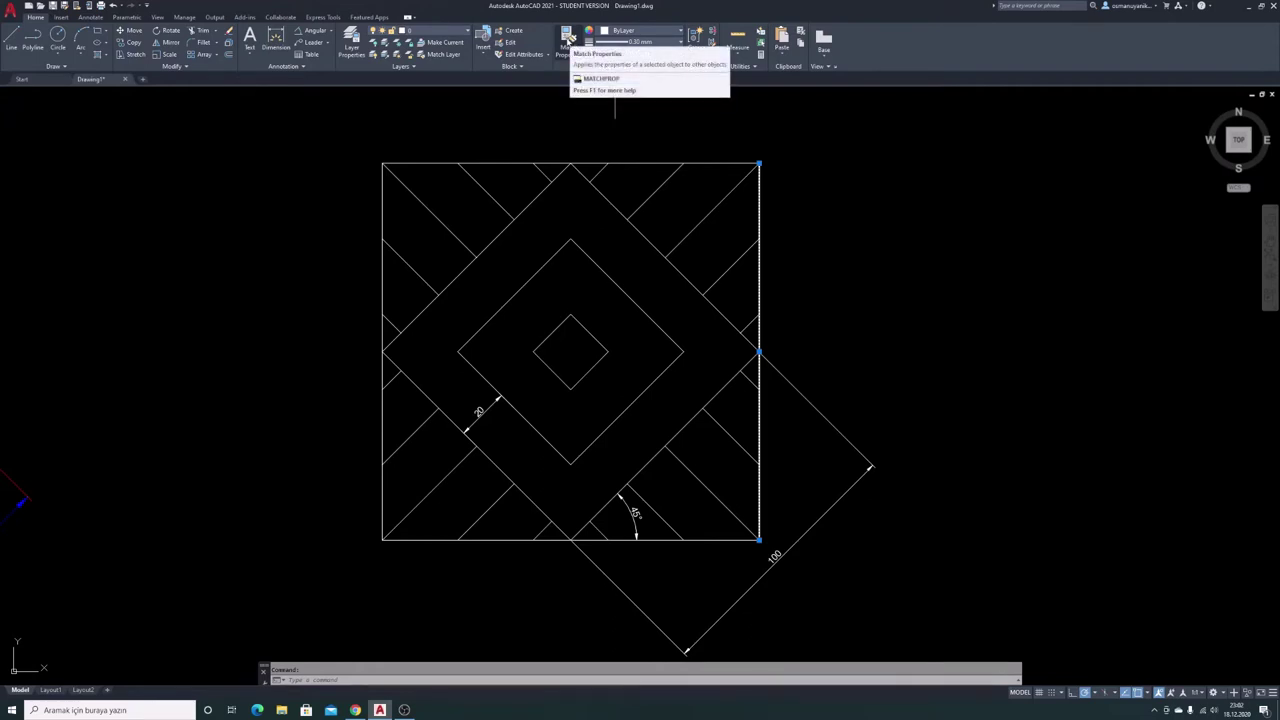
{"action": "left_click", "coordinate": [568, 37]}
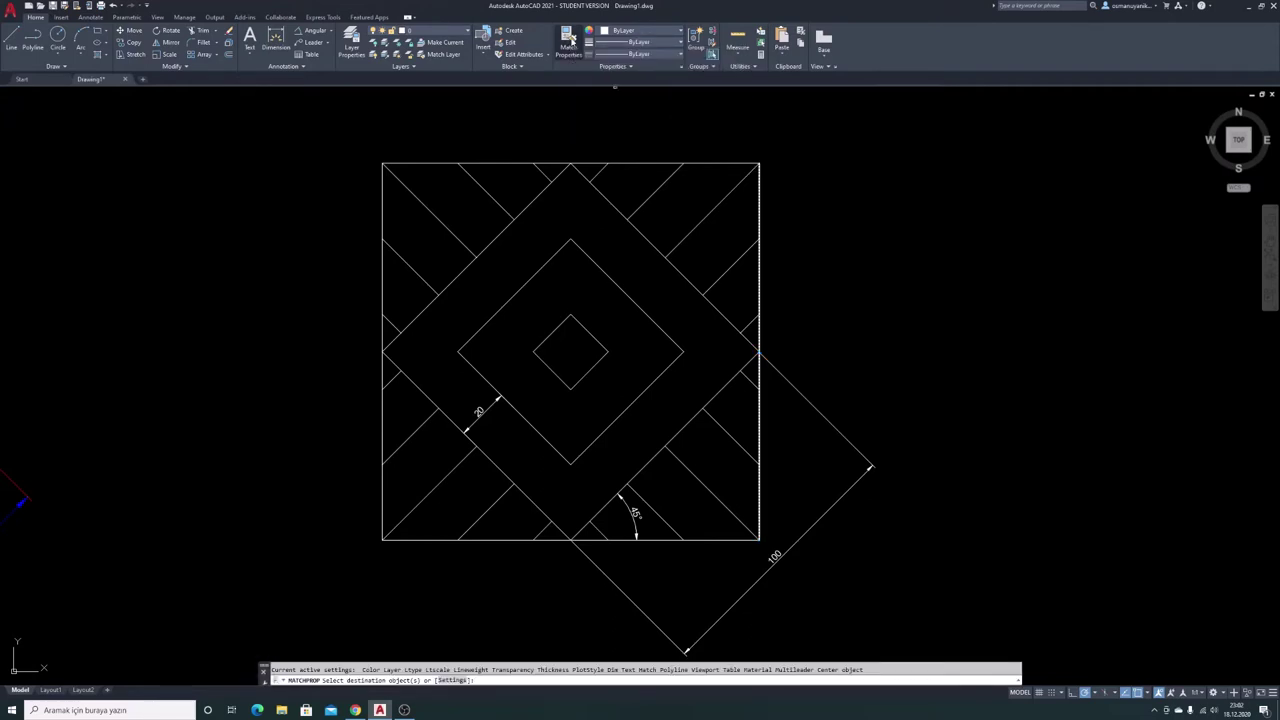
{"action": "left_click", "coordinate": [731, 145]}
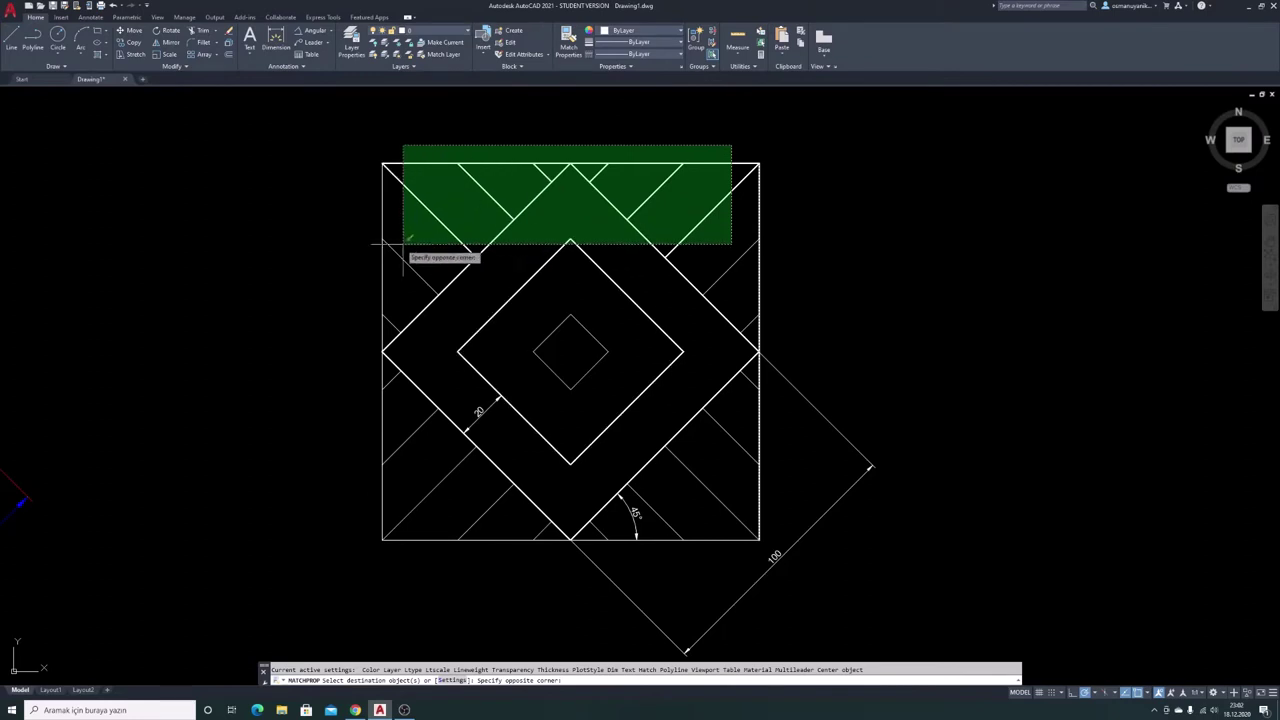
{"action": "left_click", "coordinate": [354, 243]}
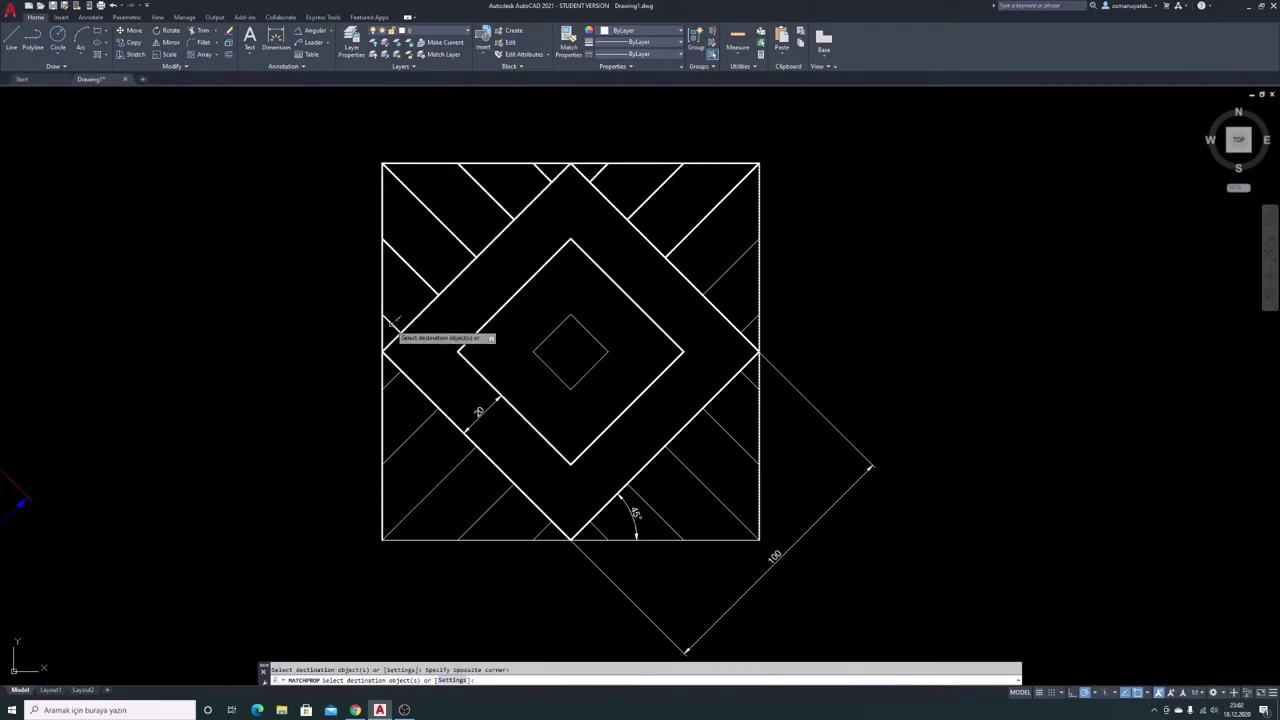
{"action": "left_click", "coordinate": [392, 333]}
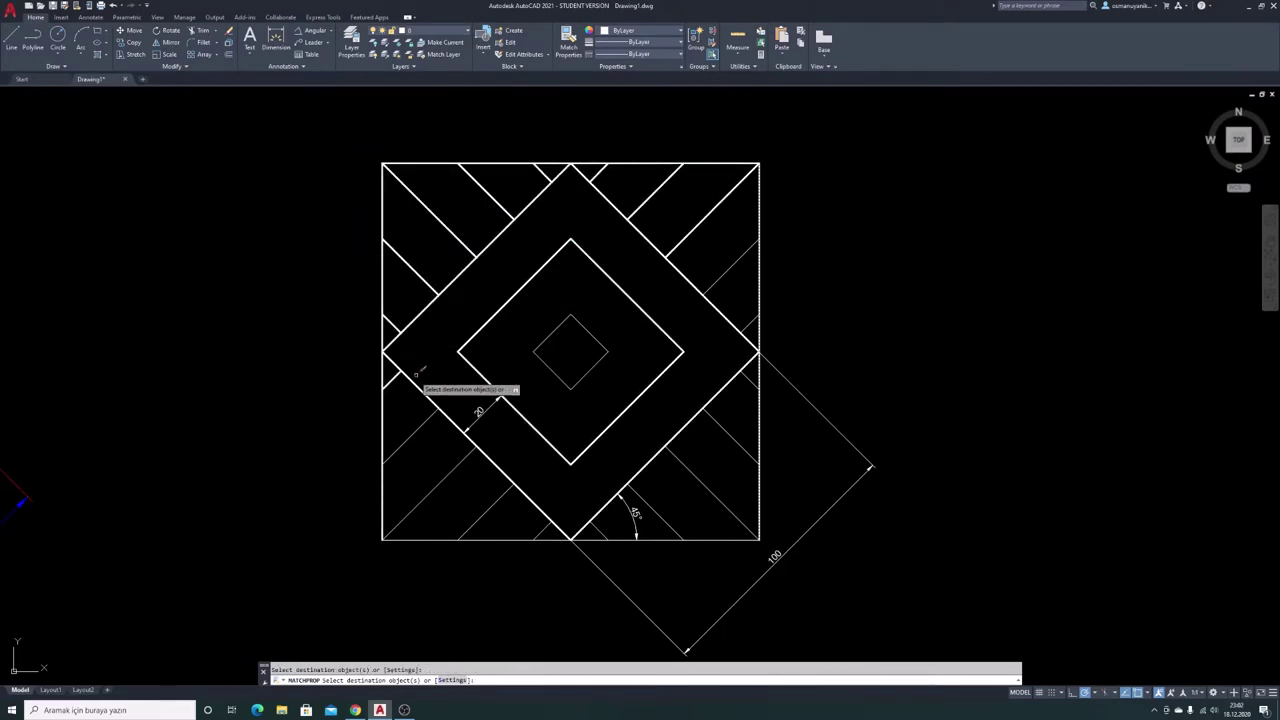
{"action": "left_click", "coordinate": [443, 392]}
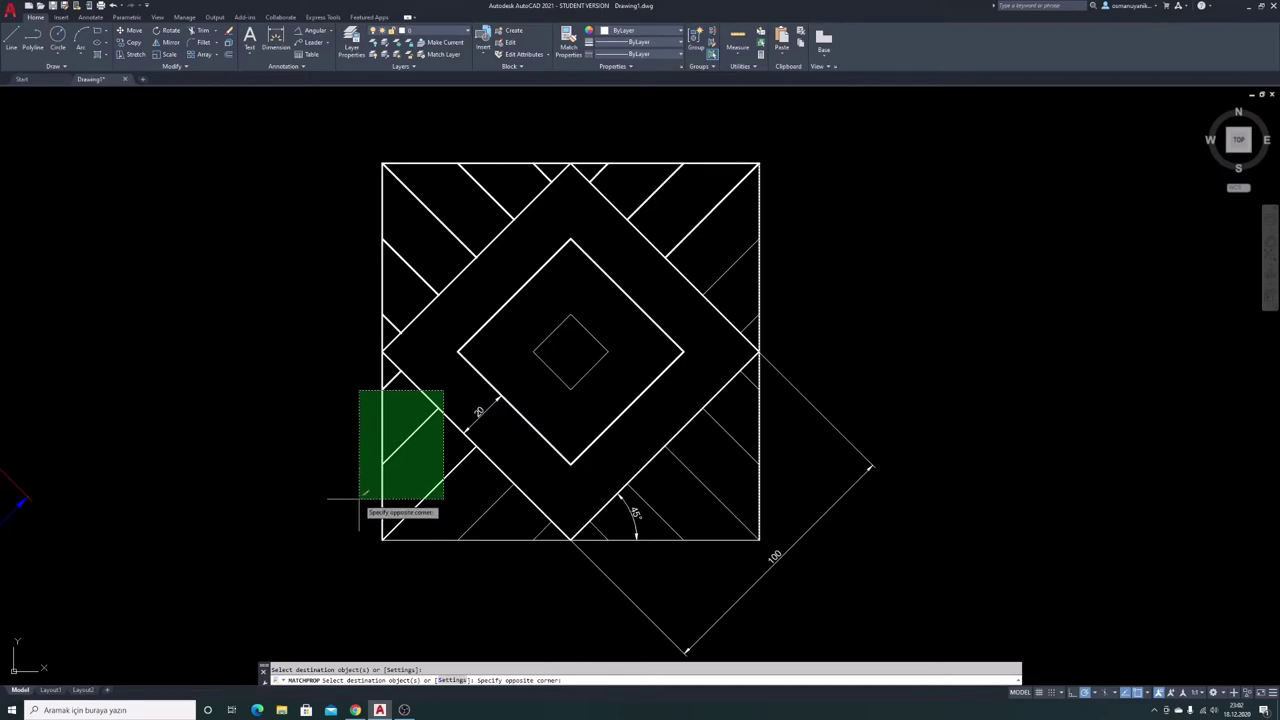
{"action": "left_click", "coordinate": [354, 500]}
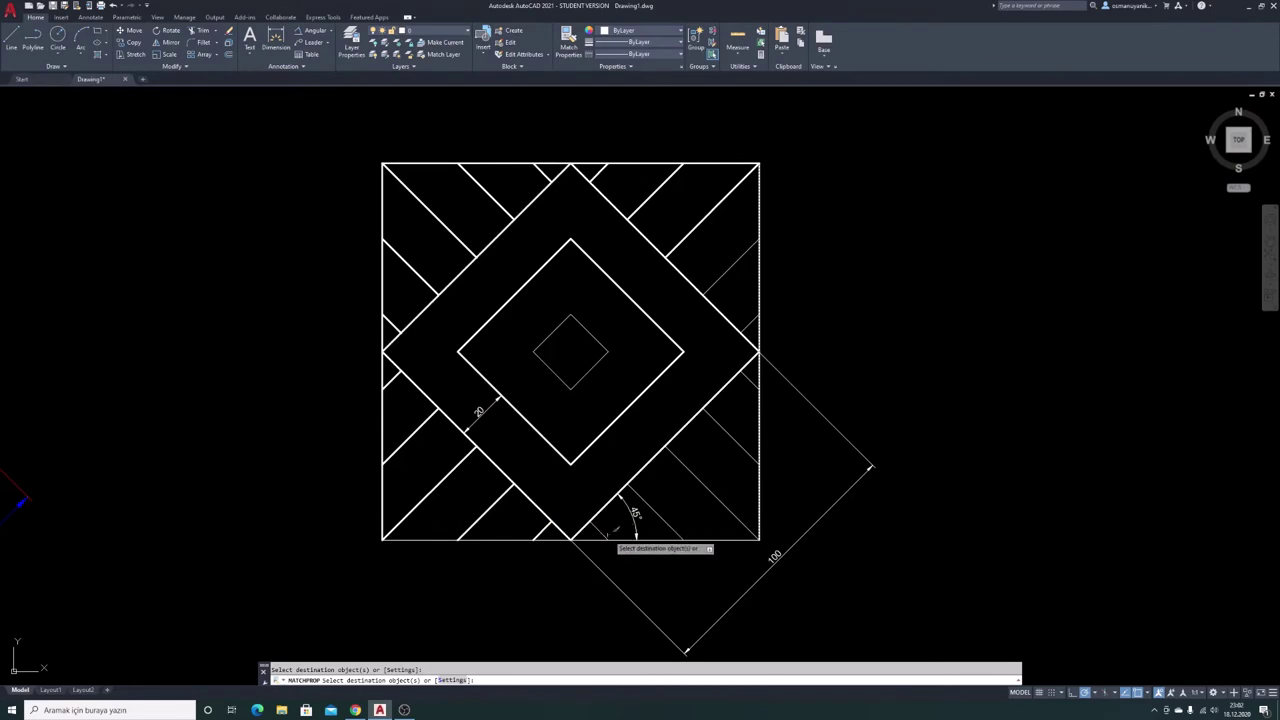
{"action": "left_click", "coordinate": [603, 530]}
- Apply the thick lineweight to the bottom-right, central diamond and upper-right lines too
{"action": "left_click", "coordinate": [657, 515]}
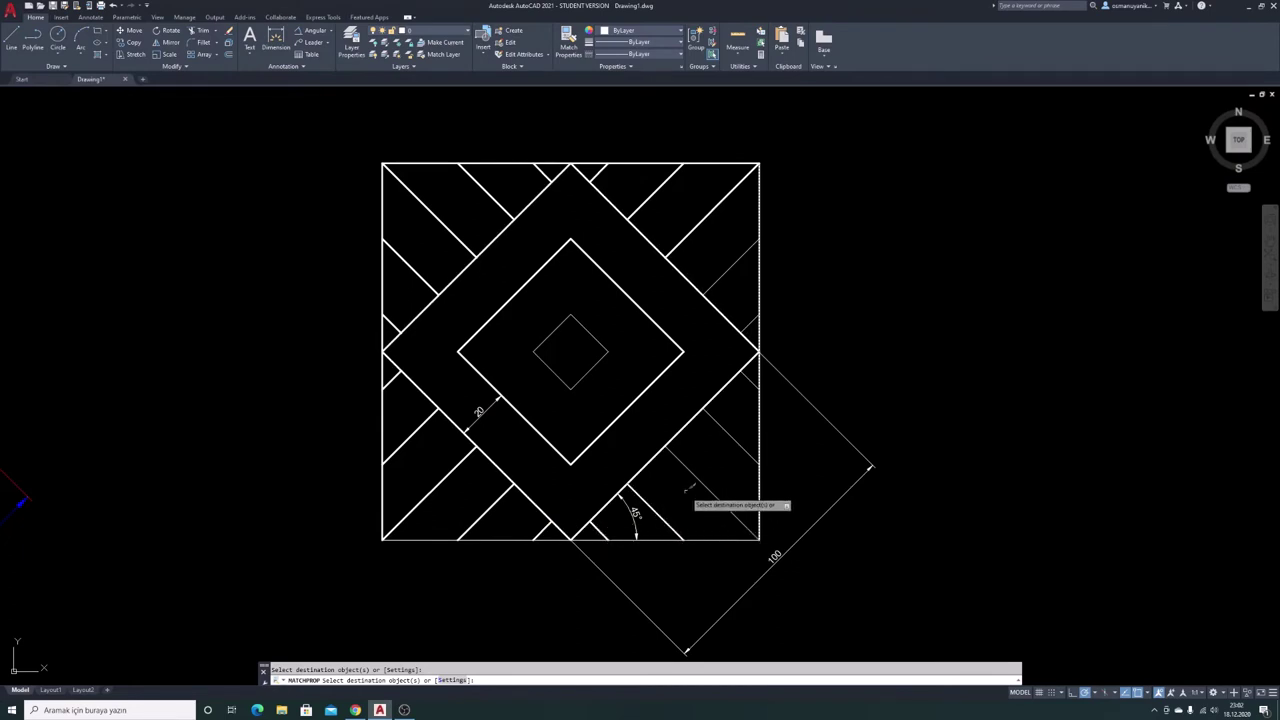
{"action": "left_click", "coordinate": [692, 473]}
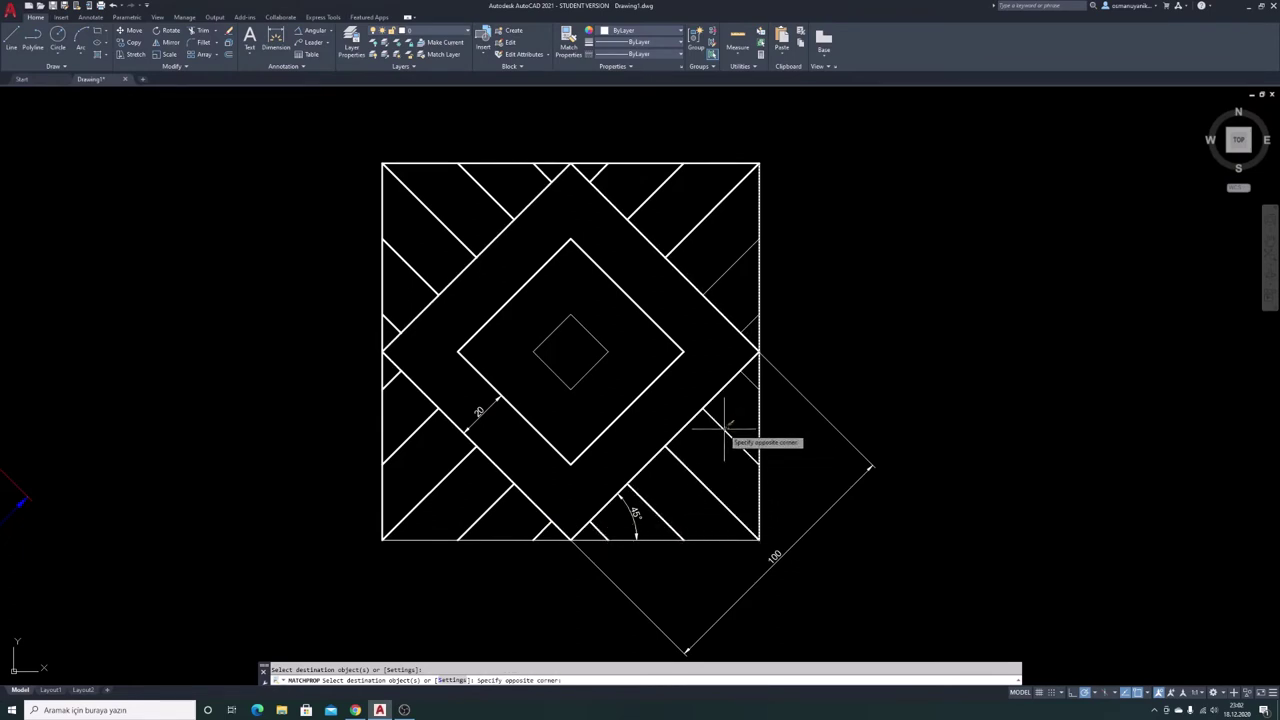
{"action": "left_click", "coordinate": [752, 370]}
{"action": "left_click", "coordinate": [697, 438]}
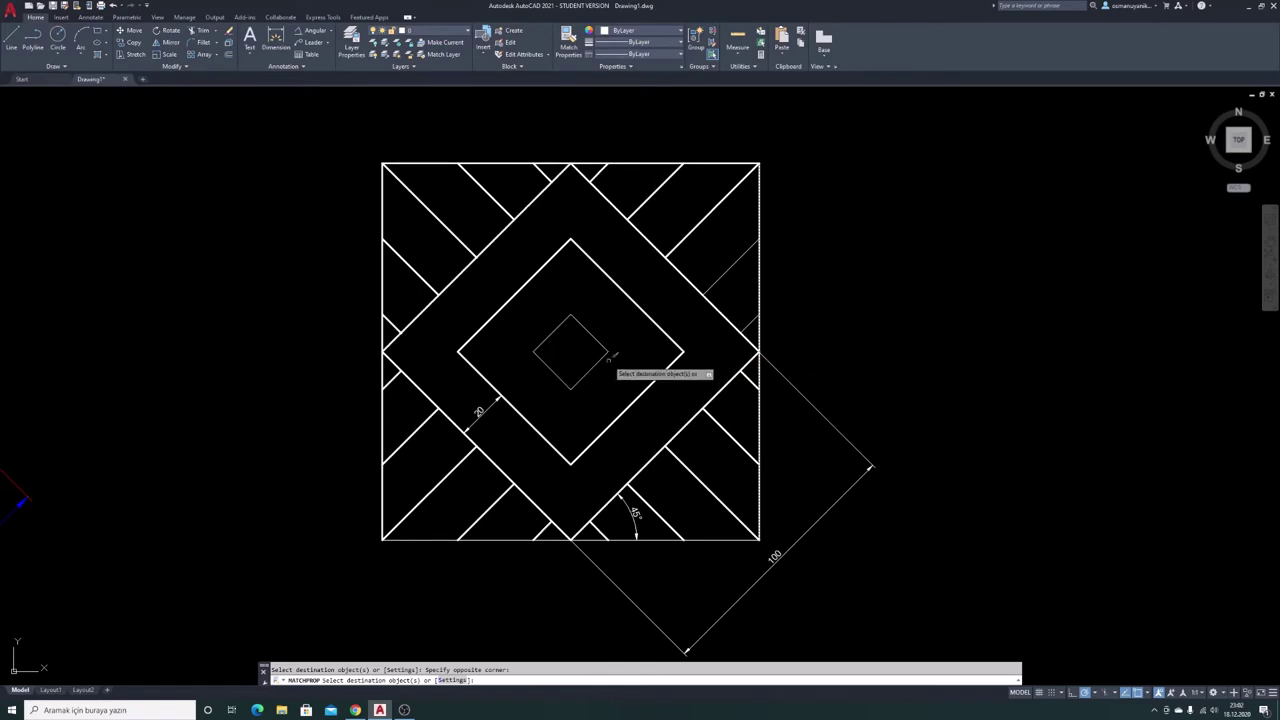
{"action": "left_click", "coordinate": [604, 357]}
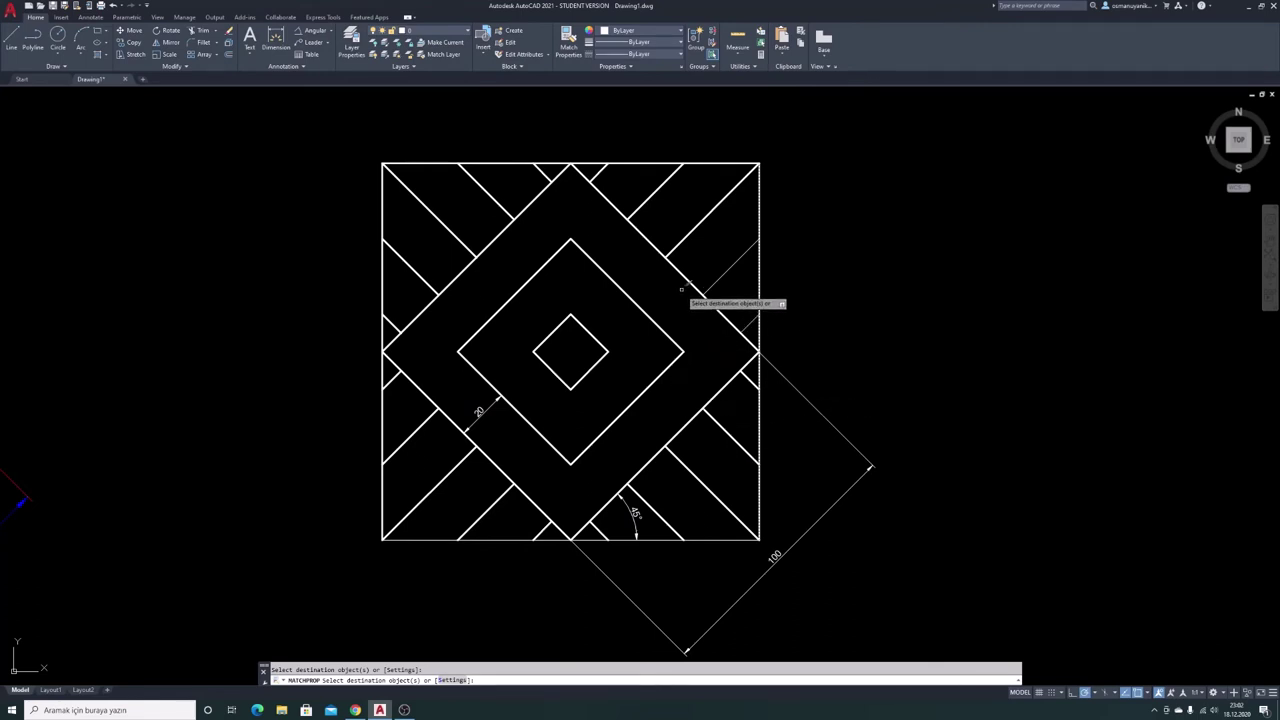
{"action": "left_click", "coordinate": [731, 250]}
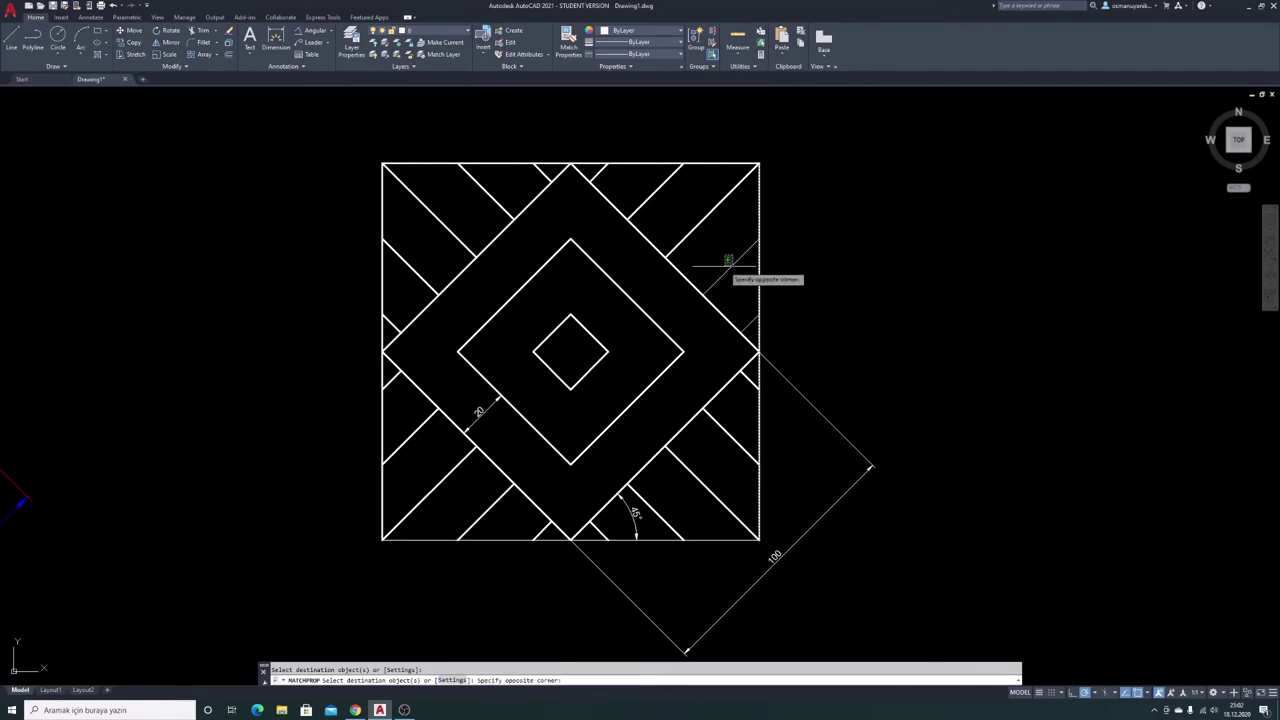
{"action": "left_click", "coordinate": [752, 326]}
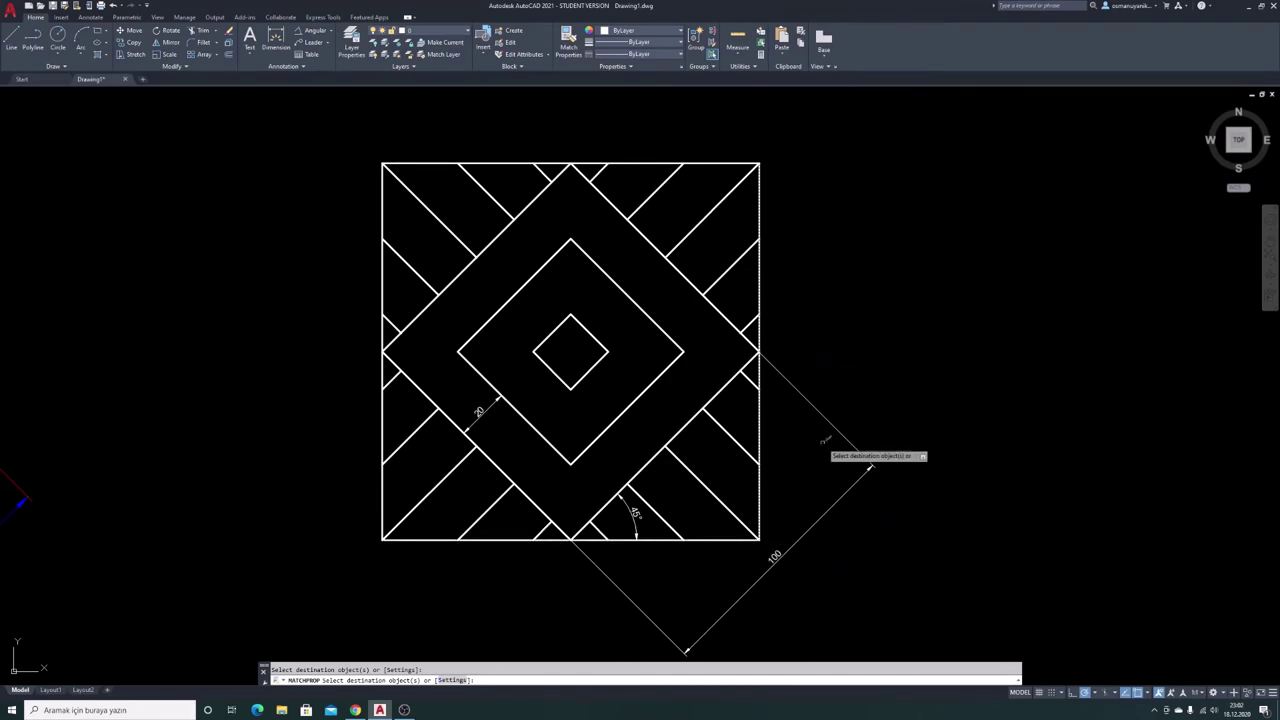
{"action": "key", "text": "Return"}
{"action": "middle_click_drag", "start_coordinate": [831, 362], "coordinate": [862, 326]}
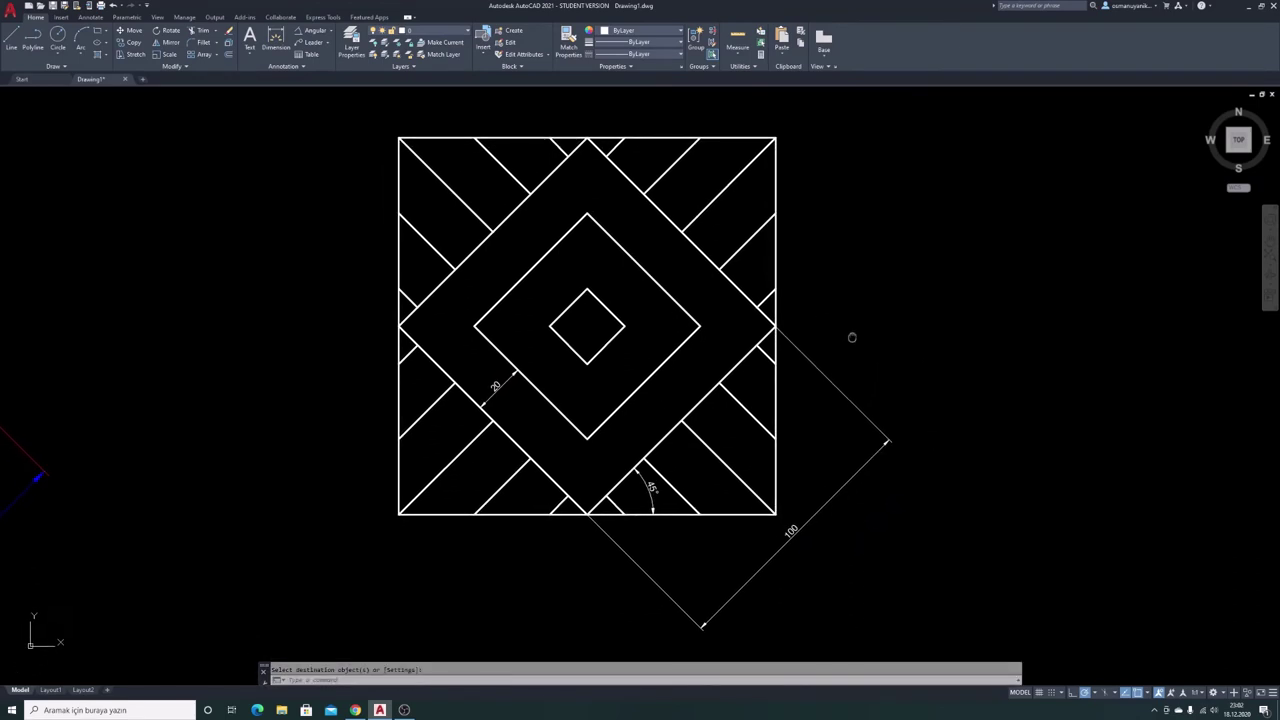